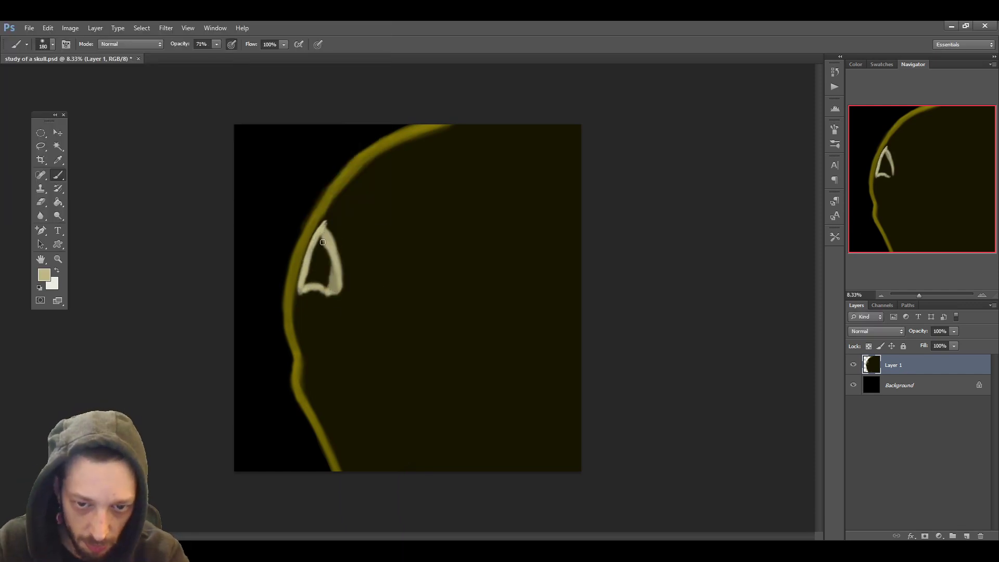
Step: Paint the pale oval outline of the eye socket beside the nose, and trim the face's outer edge near the jaw
{"action": "left_click_drag", "start_coordinate": [349, 202], "coordinate": [371, 244]}
{"action": "key", "text": "e"}
{"action": "mouse_move", "coordinate": [297, 405]}
{"action": "left_mouse_down"}
{"action": "mouse_move", "coordinate": [325, 472]}
{"action": "mouse_move", "coordinate": [307, 428]}
{"action": "left_mouse_up"}
{"action": "left_click", "coordinate": [56, 174]}
{"action": "left_click_drag", "start_coordinate": [372, 248], "coordinate": [451, 244]}
{"action": "left_click_drag", "start_coordinate": [350, 200], "coordinate": [457, 205]}
{"action": "left_click_drag", "start_coordinate": [384, 172], "coordinate": [452, 246]}
Step: Choose a darker tan and paint it over the yellow rim along the forehead and face profile
{"action": "left_click", "coordinate": [44, 275]}
{"action": "left_click", "coordinate": [71, 102]}
{"action": "key", "text": "Return"}
{"action": "right_click", "coordinate": [335, 212], "text": "alt"}
{"action": "mouse_move", "coordinate": [359, 165]}
{"action": "left_mouse_down"}
{"action": "mouse_move", "coordinate": [322, 218]}
{"action": "mouse_move", "coordinate": [390, 143]}
{"action": "mouse_move", "coordinate": [294, 275]}
{"action": "mouse_move", "coordinate": [284, 374]}
{"action": "left_mouse_up"}
{"action": "key", "text": "e"}
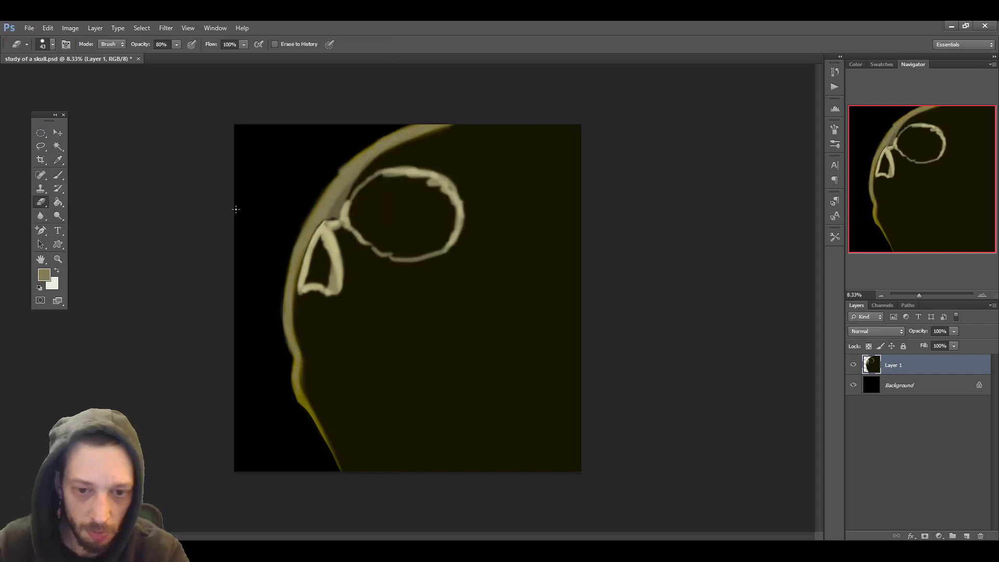
Step: Switch the brush colour to black and darken the inside of the eye socket and the nose cavity
{"action": "left_click", "coordinate": [58, 175]}
{"action": "key", "text": "x"}
{"action": "left_click", "coordinate": [44, 274]}
{"action": "left_click", "coordinate": [520, 334]}
{"action": "key", "text": "Return"}
{"action": "mouse_move", "coordinate": [447, 252]}
{"action": "left_mouse_down"}
{"action": "mouse_move", "coordinate": [379, 254]}
{"action": "mouse_move", "coordinate": [451, 248]}
{"action": "left_mouse_up"}
{"action": "mouse_move", "coordinate": [323, 237]}
{"action": "left_mouse_down"}
{"action": "mouse_move", "coordinate": [333, 288]}
{"action": "mouse_move", "coordinate": [311, 284]}
{"action": "left_mouse_up"}
{"action": "left_click_drag", "start_coordinate": [330, 289], "coordinate": [327, 232]}
{"action": "mouse_move", "coordinate": [387, 236]}
{"action": "left_mouse_down"}
{"action": "mouse_move", "coordinate": [435, 196]}
{"action": "mouse_move", "coordinate": [411, 218]}
{"action": "mouse_move", "coordinate": [397, 172]}
{"action": "mouse_move", "coordinate": [427, 258]}
{"action": "mouse_move", "coordinate": [460, 227]}
{"action": "left_mouse_up"}
{"action": "left_click_drag", "start_coordinate": [375, 256], "coordinate": [341, 206]}
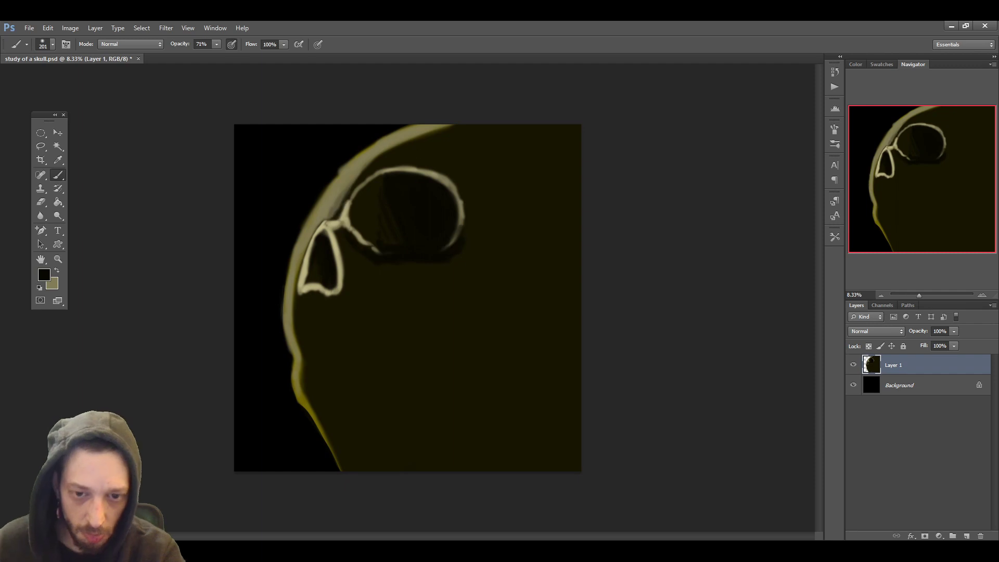
Step: Sample the dark brown face colour and paint over the nose cavity and its pale outline
{"action": "left_click", "coordinate": [441, 265], "text": "alt"}
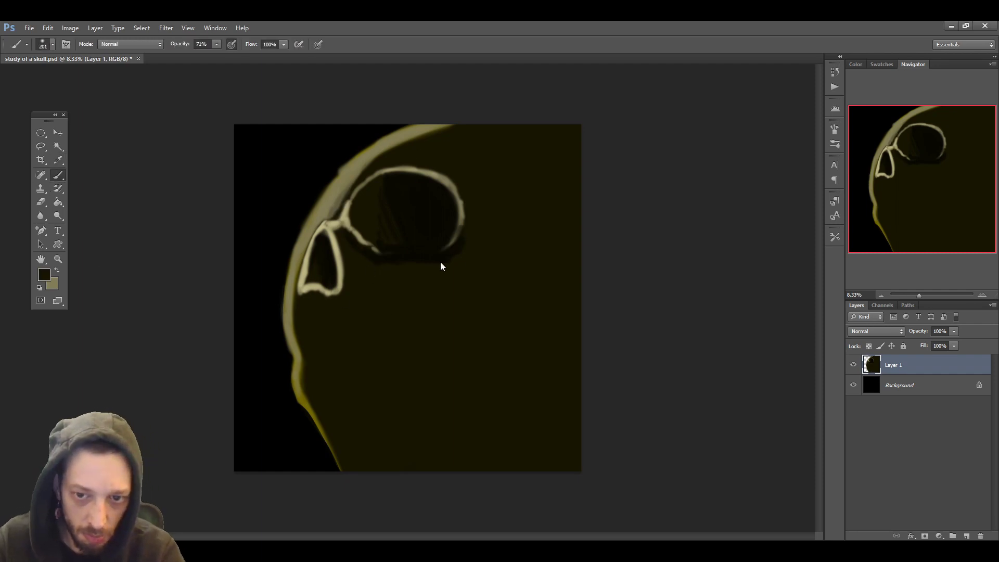
{"action": "left_click_drag", "start_coordinate": [333, 208], "coordinate": [304, 292]}
{"action": "left_click_drag", "start_coordinate": [330, 225], "coordinate": [319, 284]}
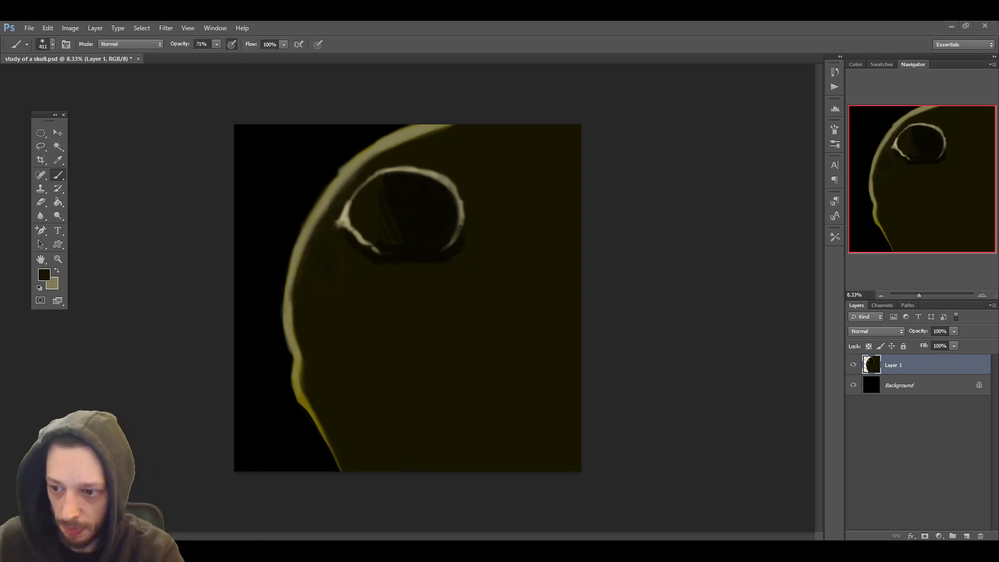
Step: Sample the light tan and redraw the nose cavity outline lower down, linked to the eye socket's inner corner
{"action": "left_click", "coordinate": [315, 226], "text": "alt"}
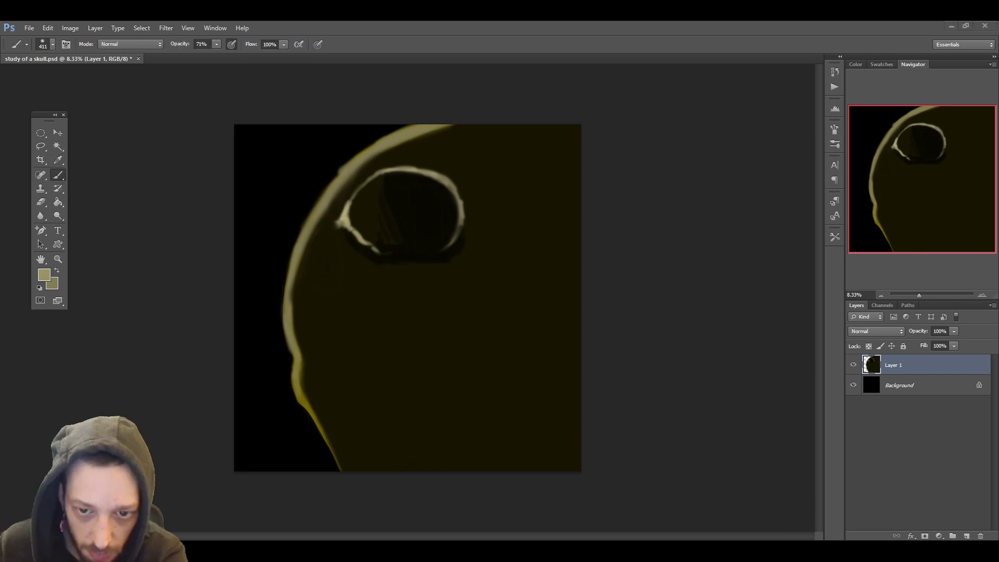
{"action": "right_click", "coordinate": [316, 227], "text": "alt"}
{"action": "mouse_move", "coordinate": [341, 222]}
{"action": "left_mouse_down"}
{"action": "mouse_move", "coordinate": [310, 270]}
{"action": "mouse_move", "coordinate": [362, 308]}
{"action": "mouse_move", "coordinate": [320, 336]}
{"action": "mouse_move", "coordinate": [310, 297]}
{"action": "mouse_move", "coordinate": [350, 310]}
{"action": "mouse_move", "coordinate": [339, 273]}
{"action": "mouse_move", "coordinate": [328, 305]}
{"action": "left_mouse_up"}
Step: Set the foreground colour to black and fill the inside of the new nose cavity
{"action": "left_click", "coordinate": [395, 253], "text": "alt"}
{"action": "right_click", "coordinate": [327, 293], "text": "alt"}
{"action": "left_click", "coordinate": [44, 275]}
{"action": "left_click", "coordinate": [179, 193]}
{"action": "left_click", "coordinate": [335, 13]}
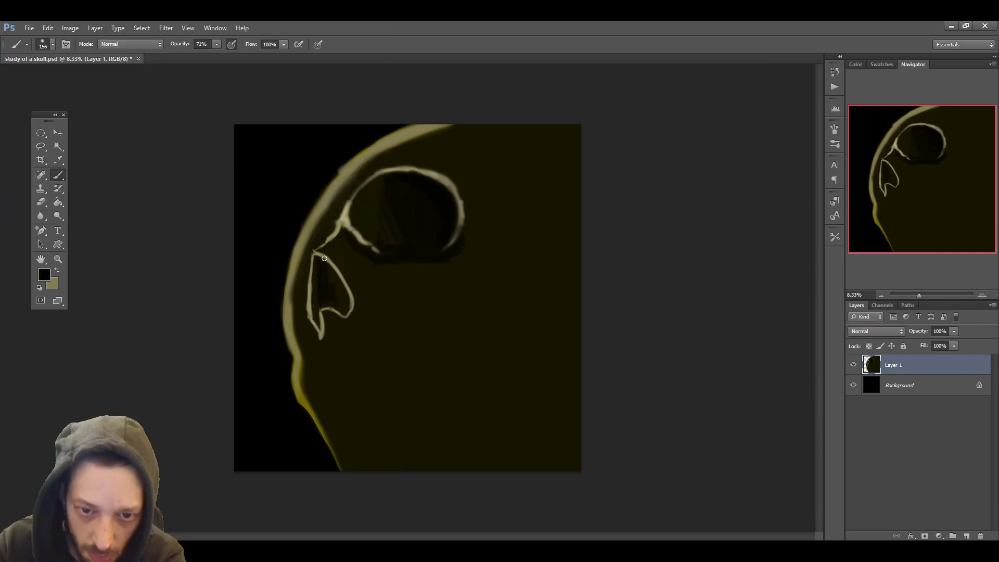
{"action": "left_click_drag", "start_coordinate": [324, 259], "coordinate": [348, 308]}
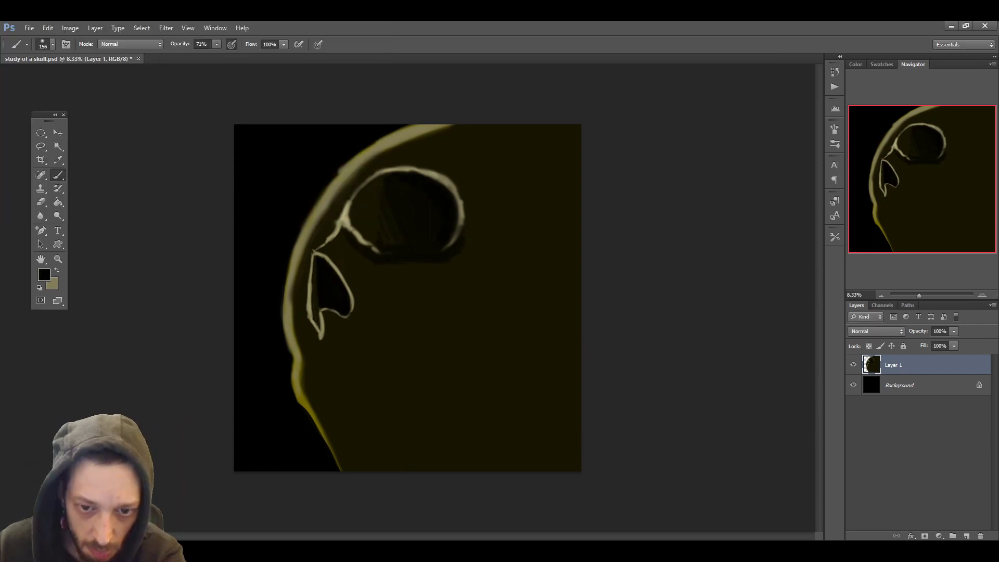
Step: Erase the outer rim of the face from the forehead down to the chin to narrow the profile
{"action": "left_click", "coordinate": [42, 203]}
{"action": "mouse_move", "coordinate": [288, 270]}
{"action": "left_mouse_down"}
{"action": "mouse_move", "coordinate": [283, 359]}
{"action": "mouse_move", "coordinate": [298, 216]}
{"action": "mouse_move", "coordinate": [395, 130]}
{"action": "left_mouse_up"}
{"action": "mouse_move", "coordinate": [299, 343]}
{"action": "left_mouse_down"}
{"action": "mouse_move", "coordinate": [299, 386]}
{"action": "mouse_move", "coordinate": [338, 474]}
{"action": "mouse_move", "coordinate": [326, 437]}
{"action": "left_mouse_up"}
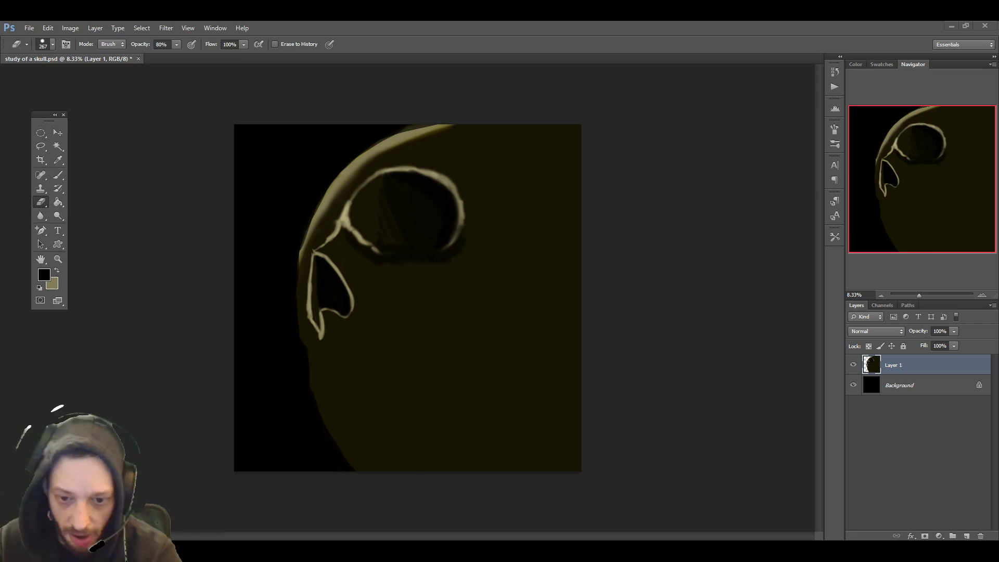
Step: Thin the forehead rim and clean the nose outline with sampled dark brown, then erase along the jaw edge
{"action": "key", "text": "b"}
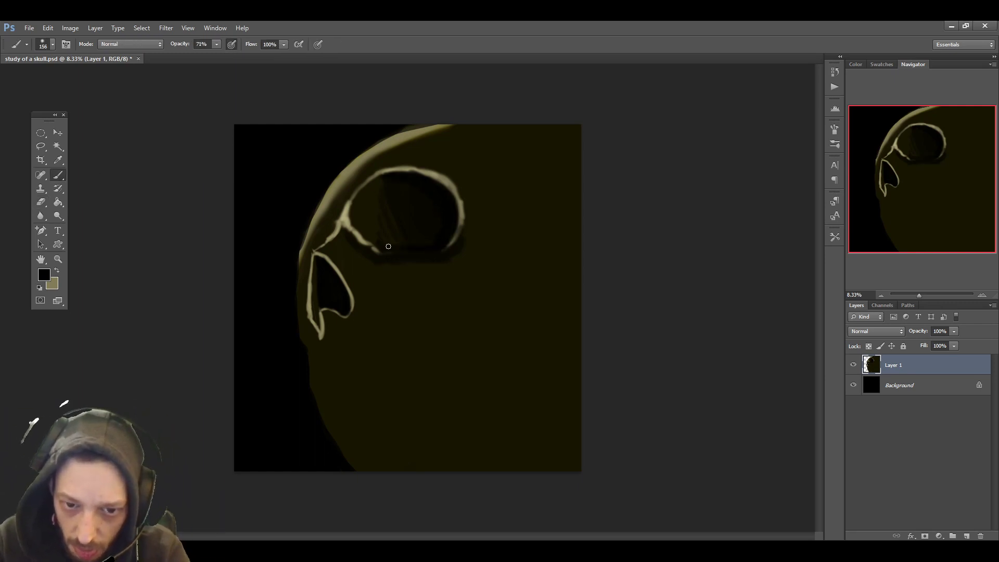
{"action": "left_click", "coordinate": [328, 344], "text": "alt"}
{"action": "left_click_drag", "start_coordinate": [321, 339], "coordinate": [315, 322]}
{"action": "mouse_move", "coordinate": [314, 263]}
{"action": "left_mouse_down"}
{"action": "mouse_move", "coordinate": [334, 202]}
{"action": "mouse_move", "coordinate": [448, 126]}
{"action": "left_mouse_up"}
{"action": "mouse_move", "coordinate": [323, 211]}
{"action": "left_mouse_down"}
{"action": "mouse_move", "coordinate": [397, 141]}
{"action": "mouse_move", "coordinate": [448, 125]}
{"action": "left_mouse_up"}
{"action": "key", "text": "e"}
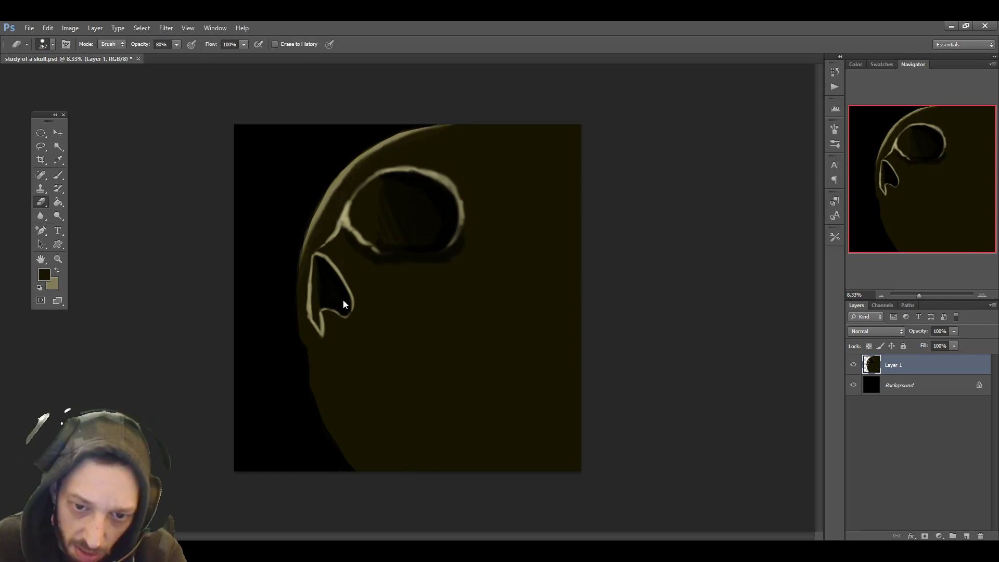
{"action": "left_click_drag", "start_coordinate": [312, 383], "coordinate": [329, 433]}
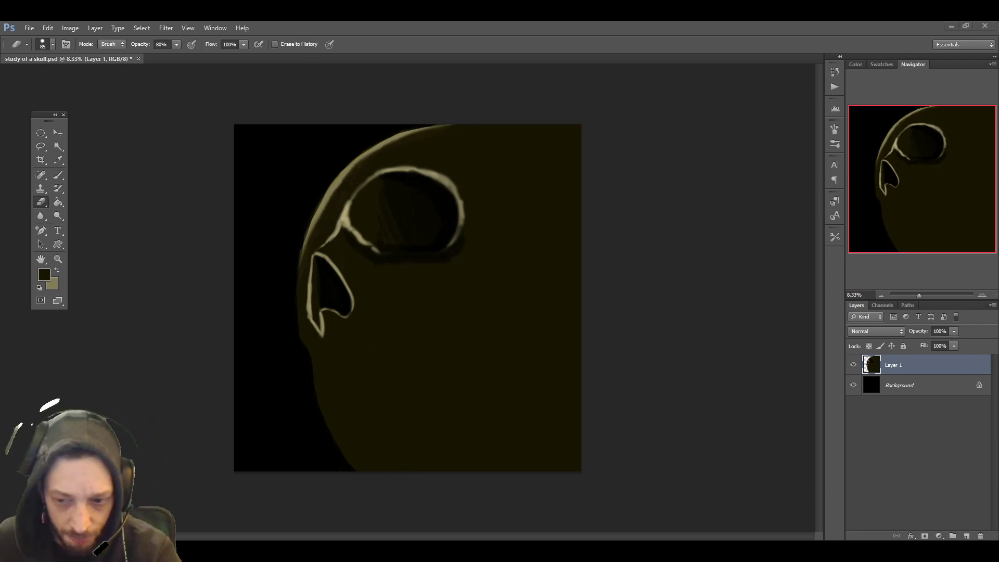
Step: Sample the pale bone colour and repaint the nose bridge line and the lower tip of the nose outline
{"action": "left_click", "coordinate": [54, 175]}
{"action": "left_click", "coordinate": [341, 222], "text": "alt"}
{"action": "left_click_drag", "start_coordinate": [339, 228], "coordinate": [317, 252]}
{"action": "left_click_drag", "start_coordinate": [334, 316], "coordinate": [325, 333]}
Step: Choose a mid olive-tan and block in the cheek, upper jaw and forehead around the eye socket
{"action": "left_click", "coordinate": [44, 275]}
{"action": "left_click", "coordinate": [85, 138]}
{"action": "left_click", "coordinate": [333, 13]}
{"action": "mouse_move", "coordinate": [338, 254]}
{"action": "left_mouse_down"}
{"action": "mouse_move", "coordinate": [419, 266]}
{"action": "mouse_move", "coordinate": [372, 297]}
{"action": "mouse_move", "coordinate": [360, 294]}
{"action": "mouse_move", "coordinate": [528, 255]}
{"action": "mouse_move", "coordinate": [329, 217]}
{"action": "mouse_move", "coordinate": [361, 167]}
{"action": "mouse_move", "coordinate": [635, 146]}
{"action": "left_mouse_up"}
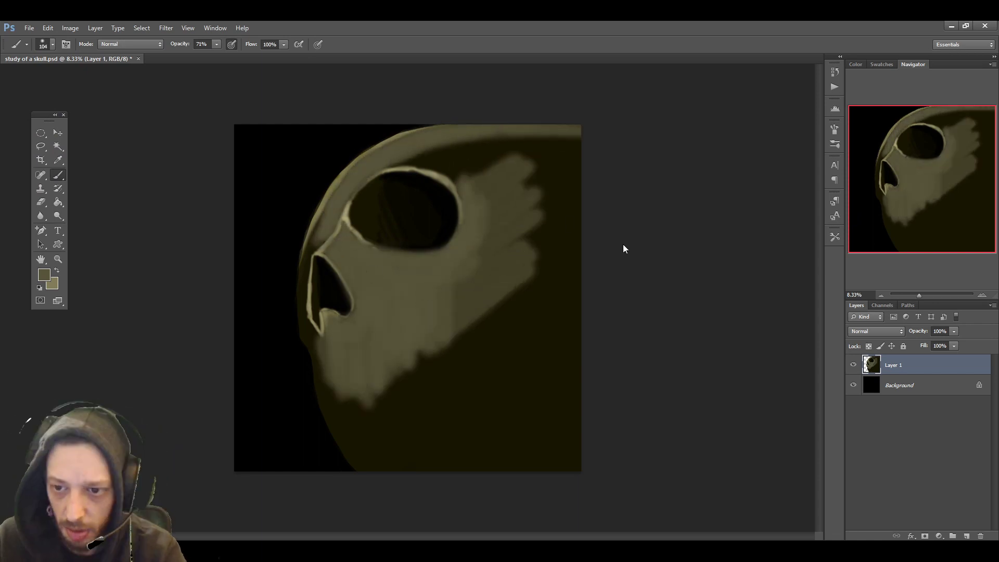
Step: Fill the rest of the head with the olive-tan using a larger brush, up to the brow's front edge
{"action": "mouse_move", "coordinate": [390, 166]}
{"action": "left_mouse_down"}
{"action": "mouse_move", "coordinate": [475, 187]}
{"action": "mouse_move", "coordinate": [467, 175]}
{"action": "mouse_move", "coordinate": [344, 401]}
{"action": "mouse_move", "coordinate": [537, 147]}
{"action": "mouse_move", "coordinate": [673, 201]}
{"action": "mouse_move", "coordinate": [514, 245]}
{"action": "left_mouse_up"}
{"action": "right_click", "coordinate": [460, 293], "text": "alt"}
{"action": "mouse_move", "coordinate": [460, 293]}
{"action": "left_mouse_down"}
{"action": "mouse_move", "coordinate": [395, 427]}
{"action": "mouse_move", "coordinate": [541, 281]}
{"action": "left_mouse_up"}
{"action": "right_click", "coordinate": [444, 479], "text": "alt"}
{"action": "mouse_move", "coordinate": [336, 404]}
{"action": "left_mouse_down"}
{"action": "mouse_move", "coordinate": [382, 466]}
{"action": "mouse_move", "coordinate": [386, 393]}
{"action": "mouse_move", "coordinate": [452, 323]}
{"action": "mouse_move", "coordinate": [570, 494]}
{"action": "mouse_move", "coordinate": [504, 387]}
{"action": "mouse_move", "coordinate": [432, 450]}
{"action": "mouse_move", "coordinate": [533, 177]}
{"action": "left_mouse_up"}
{"action": "right_click", "coordinate": [296, 270], "text": "alt"}
{"action": "left_click_drag", "start_coordinate": [320, 217], "coordinate": [308, 246]}
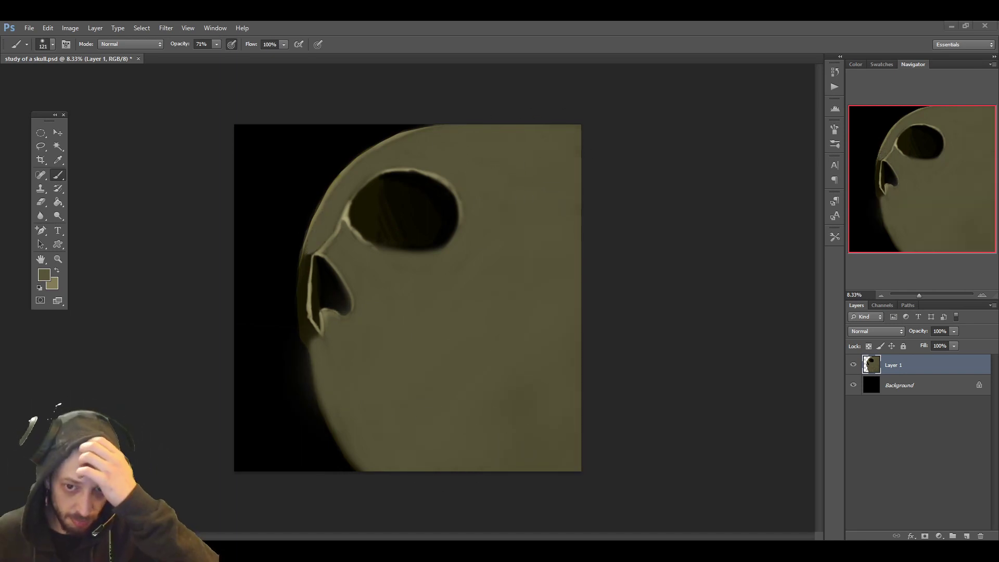
Step: Sample the dark tone beside the nose and erase the light rim along the forehead and brow profile
{"action": "left_click", "coordinate": [305, 296], "text": "alt"}
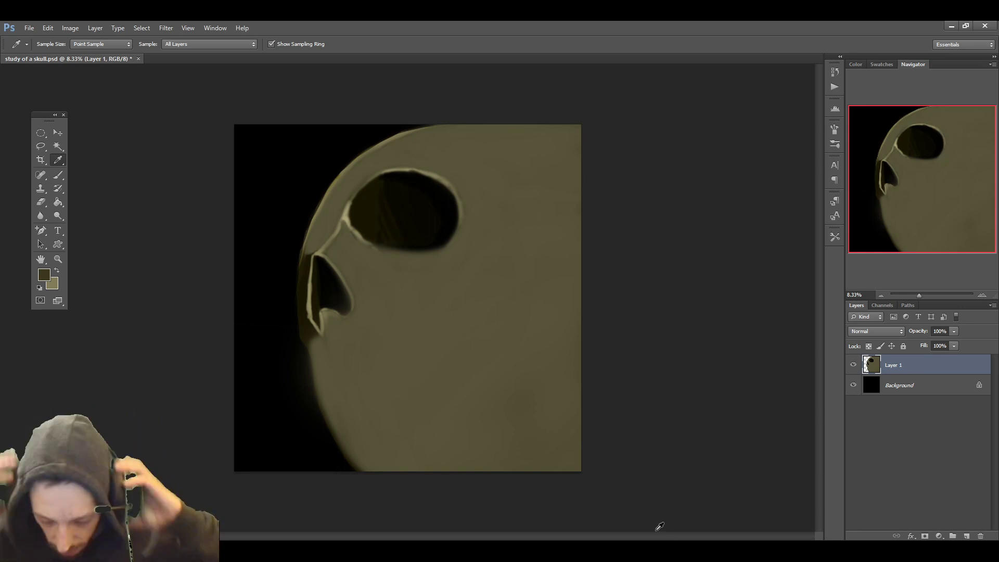
{"action": "key", "text": "e"}
{"action": "mouse_move", "coordinate": [322, 229]}
{"action": "left_mouse_down"}
{"action": "mouse_move", "coordinate": [401, 127]}
{"action": "mouse_move", "coordinate": [291, 277]}
{"action": "left_mouse_up"}
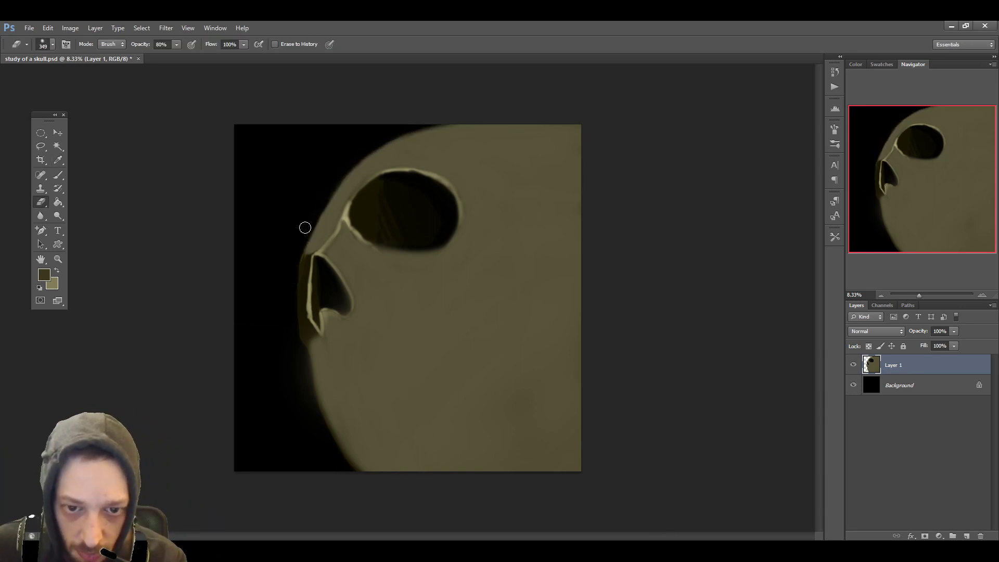
Step: Sample a lighter tan and paint the raised bone around the eye socket and across the cheekbone
{"action": "key", "text": "i"}
{"action": "left_click", "coordinate": [320, 202]}
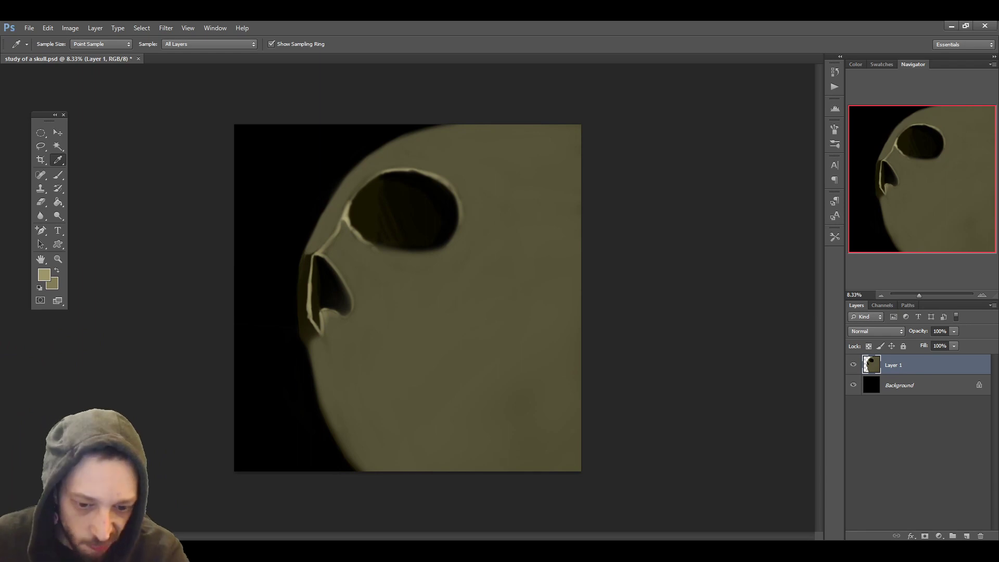
{"action": "key", "text": "b"}
{"action": "left_click_drag", "start_coordinate": [441, 172], "coordinate": [505, 240]}
{"action": "mouse_move", "coordinate": [361, 238]}
{"action": "left_mouse_down"}
{"action": "mouse_move", "coordinate": [449, 254]}
{"action": "mouse_move", "coordinate": [480, 231]}
{"action": "mouse_move", "coordinate": [331, 255]}
{"action": "mouse_move", "coordinate": [414, 269]}
{"action": "mouse_move", "coordinate": [402, 172]}
{"action": "mouse_move", "coordinate": [470, 185]}
{"action": "mouse_move", "coordinate": [505, 242]}
{"action": "left_mouse_up"}
Step: Sample black from the nose cavity, adjust the brush size and deepen the cavity's interior
{"action": "key", "text": "bracketright"}
{"action": "key", "text": "bracketright"}
{"action": "key", "text": "bracketright"}
{"action": "key", "text": "bracketright"}
{"action": "key", "text": "bracketright"}
{"action": "key", "text": "bracketright"}
{"action": "key", "text": "bracketright"}
{"action": "left_click", "coordinate": [343, 306], "text": "alt"}
{"action": "key", "text": "bracketleft"}
{"action": "key", "text": "bracketleft"}
{"action": "key", "text": "bracketleft"}
{"action": "key", "text": "bracketleft"}
{"action": "key", "text": "bracketleft"}
{"action": "key", "text": "bracketleft"}
{"action": "key", "text": "bracketleft"}
{"action": "left_click_drag", "start_coordinate": [343, 306], "coordinate": [328, 264]}
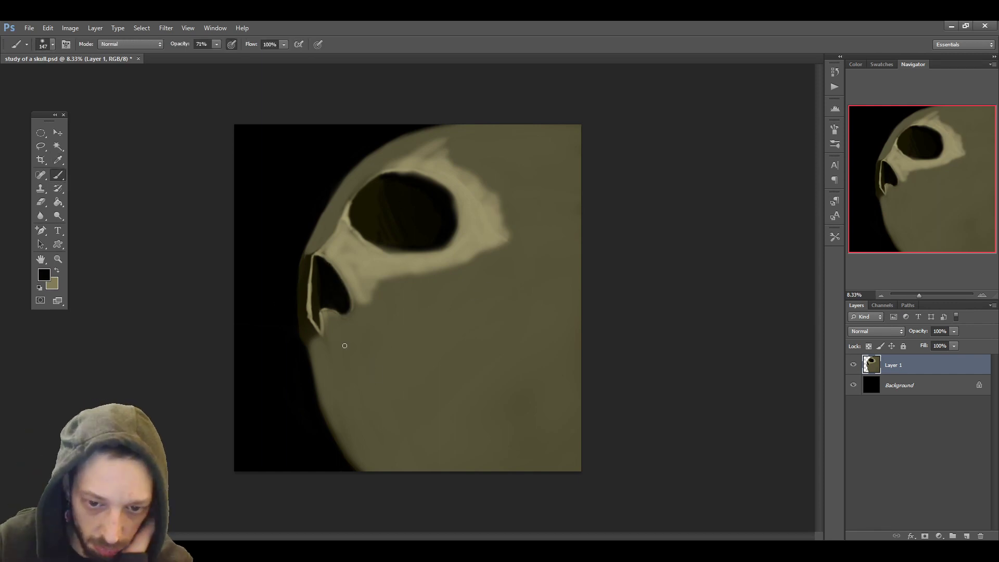
Step: Swap to the tan colour and outline the front upper teeth below the nose with a smaller brush
{"action": "key", "text": "x"}
{"action": "key", "text": "bracketleft"}
{"action": "key", "text": "bracketleft"}
{"action": "key", "text": "bracketleft"}
{"action": "key", "text": "bracketleft"}
{"action": "key", "text": "bracketleft"}
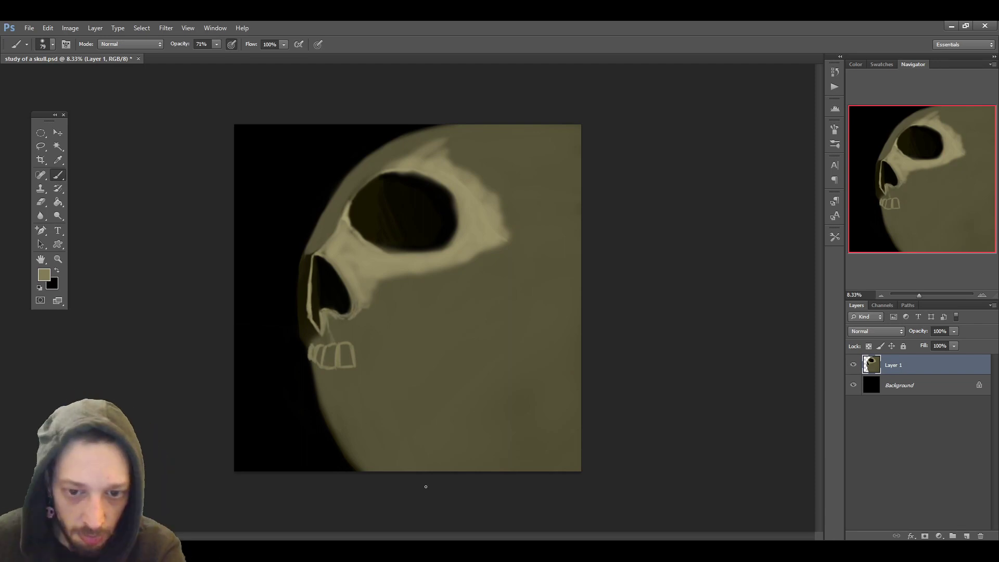
Step: Erase the face edge in front of the nose and outline two more upper teeth behind the front ones
{"action": "left_click", "coordinate": [39, 201]}
{"action": "mouse_move", "coordinate": [312, 231]}
{"action": "left_mouse_down"}
{"action": "mouse_move", "coordinate": [300, 270]}
{"action": "mouse_move", "coordinate": [305, 252]}
{"action": "left_mouse_up"}
{"action": "key", "text": "b"}
{"action": "left_click_drag", "start_coordinate": [361, 343], "coordinate": [358, 365]}
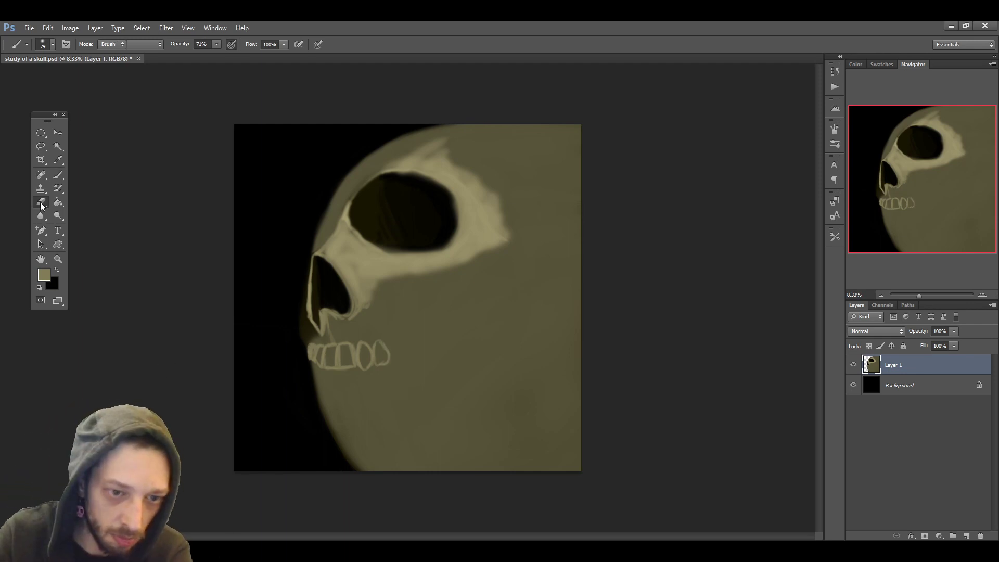
Step: Cover the frontmost teeth with the sampled olive-tan and redraw their outlines closer to the face edge
{"action": "left_click", "coordinate": [57, 160]}
{"action": "key", "text": "x"}
{"action": "left_click", "coordinate": [333, 385]}
{"action": "left_click", "coordinate": [41, 202]}
{"action": "left_click", "coordinate": [58, 175]}
{"action": "key", "text": "ctrl+z"}
{"action": "mouse_move", "coordinate": [315, 340]}
{"action": "left_mouse_down"}
{"action": "mouse_move", "coordinate": [314, 370]}
{"action": "mouse_move", "coordinate": [310, 349]}
{"action": "left_mouse_up"}
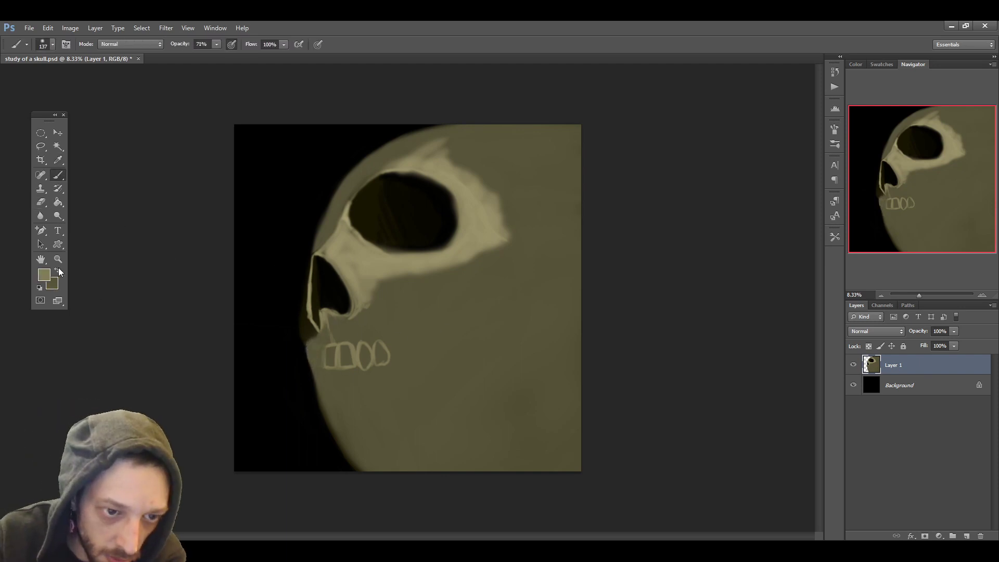
{"action": "mouse_move", "coordinate": [326, 347]}
{"action": "left_mouse_down"}
{"action": "mouse_move", "coordinate": [323, 367]}
{"action": "mouse_move", "coordinate": [343, 370]}
{"action": "left_mouse_up"}
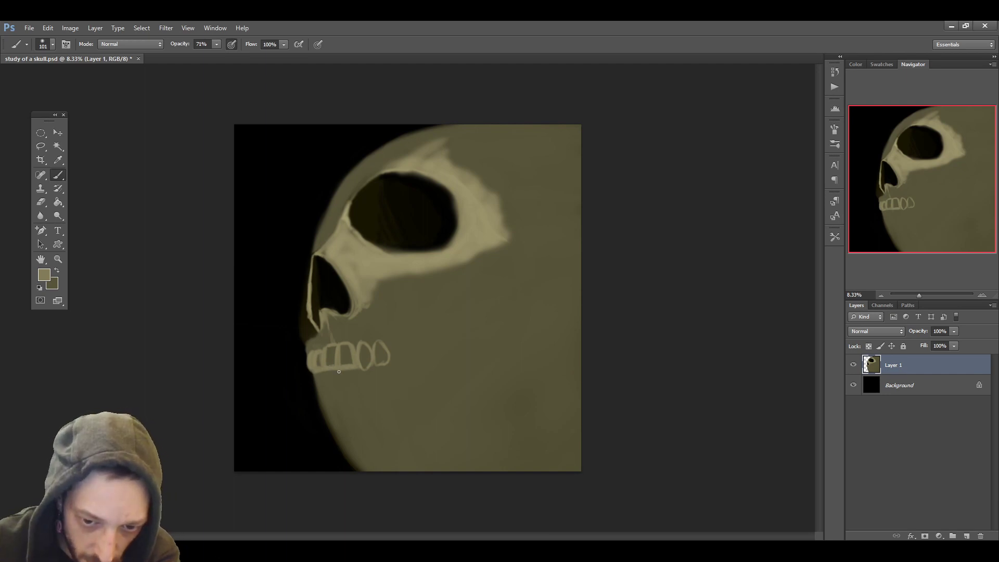
Step: Outline the upper teeth in a sampled dark tone and add a row of lower front teeth
{"action": "mouse_move", "coordinate": [322, 371]}
{"action": "left_mouse_down"}
{"action": "mouse_move", "coordinate": [333, 388]}
{"action": "mouse_move", "coordinate": [356, 367]}
{"action": "mouse_move", "coordinate": [319, 352]}
{"action": "left_mouse_up"}
{"action": "left_click", "coordinate": [308, 331], "text": "alt"}
{"action": "mouse_move", "coordinate": [365, 376]}
{"action": "left_mouse_down"}
{"action": "mouse_move", "coordinate": [387, 363]}
{"action": "mouse_move", "coordinate": [385, 347]}
{"action": "left_mouse_up"}
{"action": "left_click_drag", "start_coordinate": [336, 386], "coordinate": [318, 377]}
Step: Trim the front edge of the jaw from the teeth to the chin with dark paint and the Eraser
{"action": "right_click", "coordinate": [411, 335], "text": "alt"}
{"action": "left_click_drag", "start_coordinate": [312, 340], "coordinate": [333, 432]}
{"action": "left_click", "coordinate": [40, 202]}
{"action": "left_click_drag", "start_coordinate": [320, 390], "coordinate": [344, 455]}
Step: Sample the light cheekbone tan and paint the chin, the upper jaw and the lower jawbone curving up at the back
{"action": "left_click", "coordinate": [58, 175]}
{"action": "left_click", "coordinate": [364, 271], "text": "alt"}
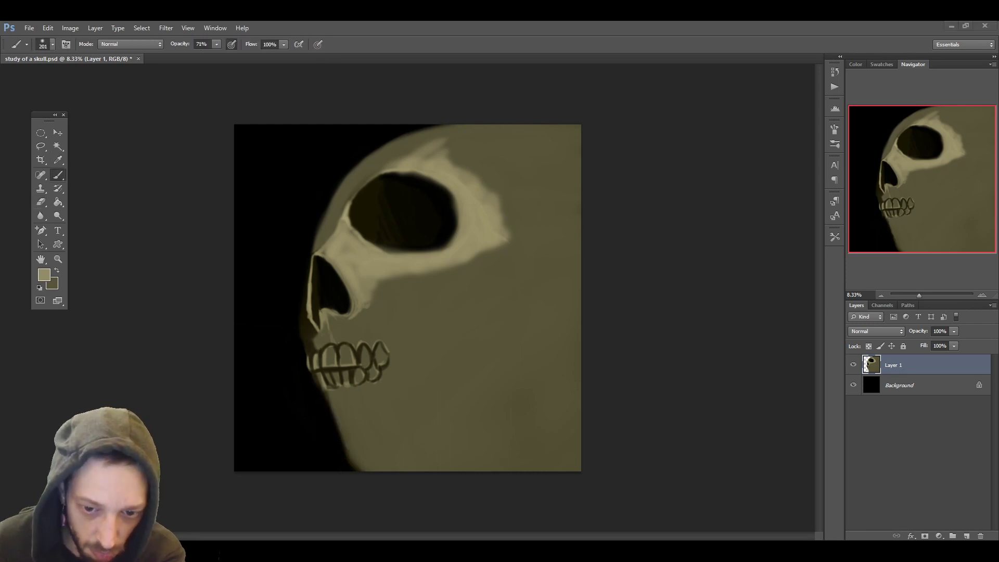
{"action": "mouse_move", "coordinate": [332, 390]}
{"action": "left_mouse_down"}
{"action": "mouse_move", "coordinate": [347, 432]}
{"action": "mouse_move", "coordinate": [384, 383]}
{"action": "left_mouse_up"}
{"action": "right_click", "coordinate": [432, 362], "text": "alt"}
{"action": "mouse_move", "coordinate": [366, 431]}
{"action": "left_mouse_down"}
{"action": "mouse_move", "coordinate": [404, 385]}
{"action": "mouse_move", "coordinate": [397, 363]}
{"action": "left_mouse_up"}
{"action": "left_click_drag", "start_coordinate": [338, 333], "coordinate": [466, 268]}
{"action": "left_click_drag", "start_coordinate": [358, 442], "coordinate": [405, 365]}
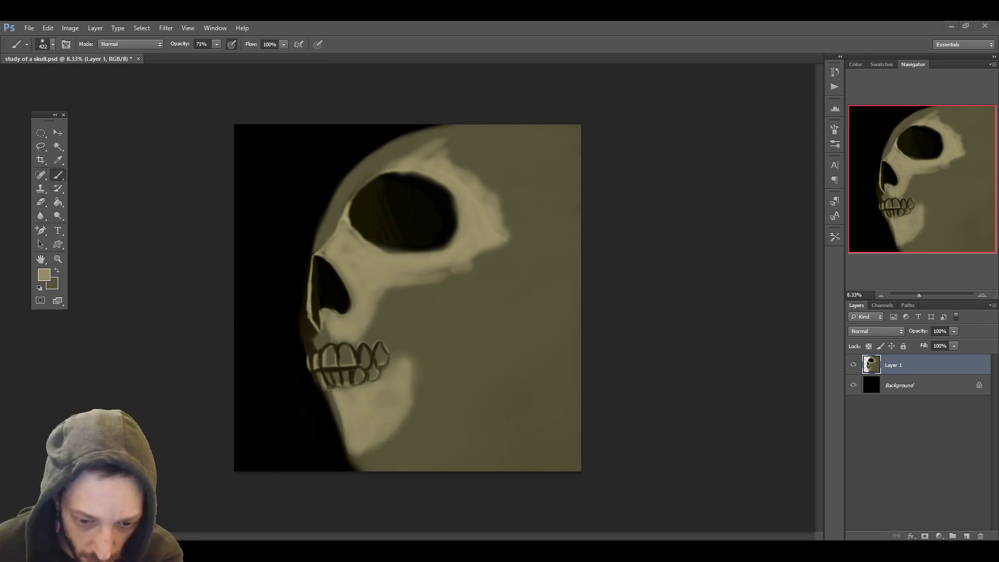
{"action": "mouse_move", "coordinate": [385, 416]}
{"action": "left_mouse_down"}
{"action": "mouse_move", "coordinate": [515, 382]}
{"action": "mouse_move", "coordinate": [533, 356]}
{"action": "left_mouse_up"}
Step: Sample black from the eye socket and, with a small brush, darken the tooth outlines and add another upper tooth
{"action": "left_click", "coordinate": [437, 229], "text": "alt"}
{"action": "right_click", "coordinate": [401, 322], "text": "alt"}
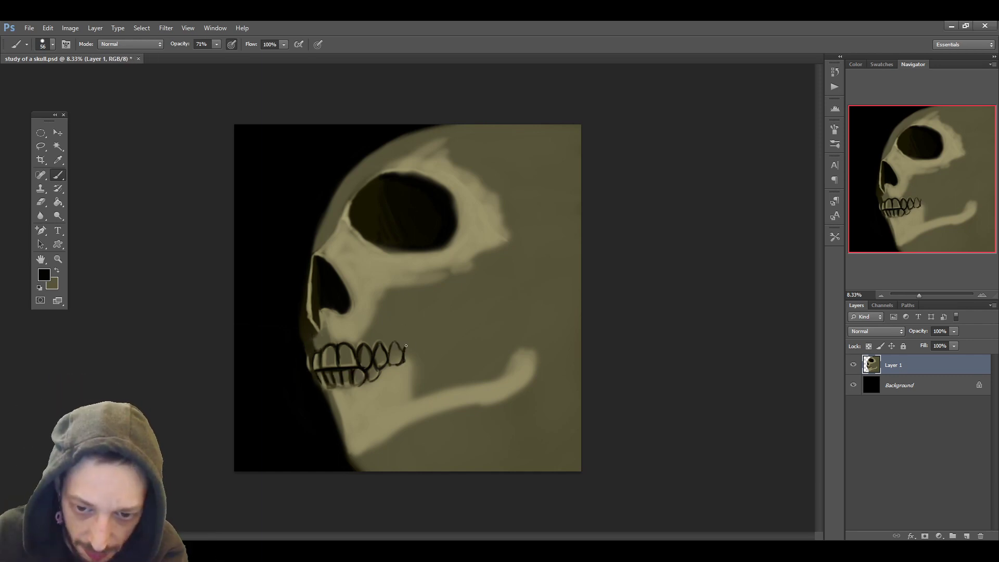
{"action": "left_click_drag", "start_coordinate": [418, 347], "coordinate": [391, 365]}
{"action": "key", "text": "ctrl+alt+z"}
{"action": "key", "text": "ctrl+alt+z"}
Step: Add a new layer, draw a guide line and molar outlines behind the upper teeth, and erase the excess line
{"action": "key", "text": "ctrl+shift+alt+n"}
{"action": "left_click_drag", "start_coordinate": [496, 367], "coordinate": [388, 344]}
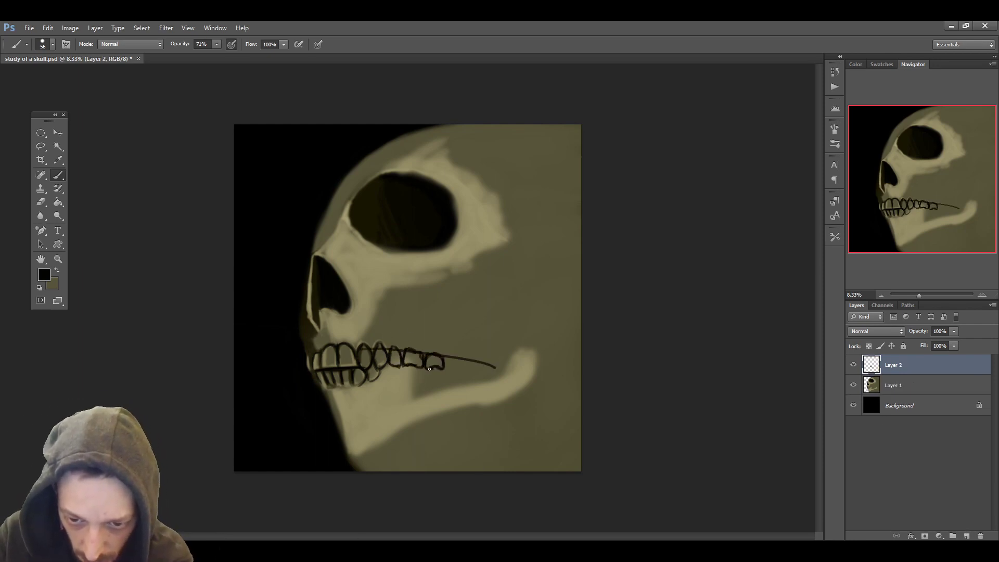
{"action": "left_click", "coordinate": [42, 202]}
{"action": "left_click_drag", "start_coordinate": [492, 366], "coordinate": [464, 361]}
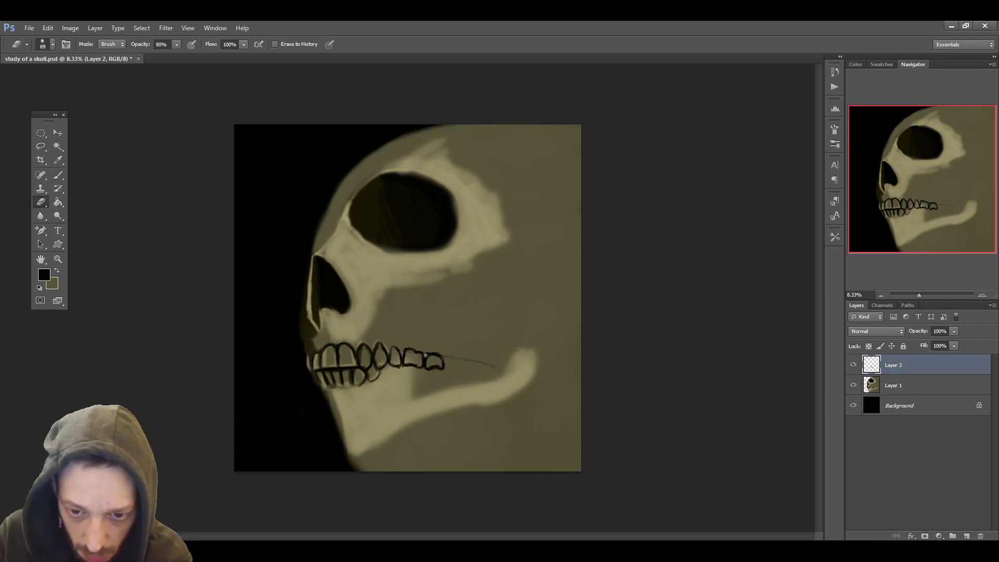
Step: Sample black and outline the last upper molar at the end of the tooth row
{"action": "key", "text": "b"}
{"action": "left_click", "coordinate": [405, 362], "text": "alt"}
{"action": "left_click", "coordinate": [442, 364], "text": "alt"}
{"action": "left_click_drag", "start_coordinate": [443, 367], "coordinate": [463, 368]}
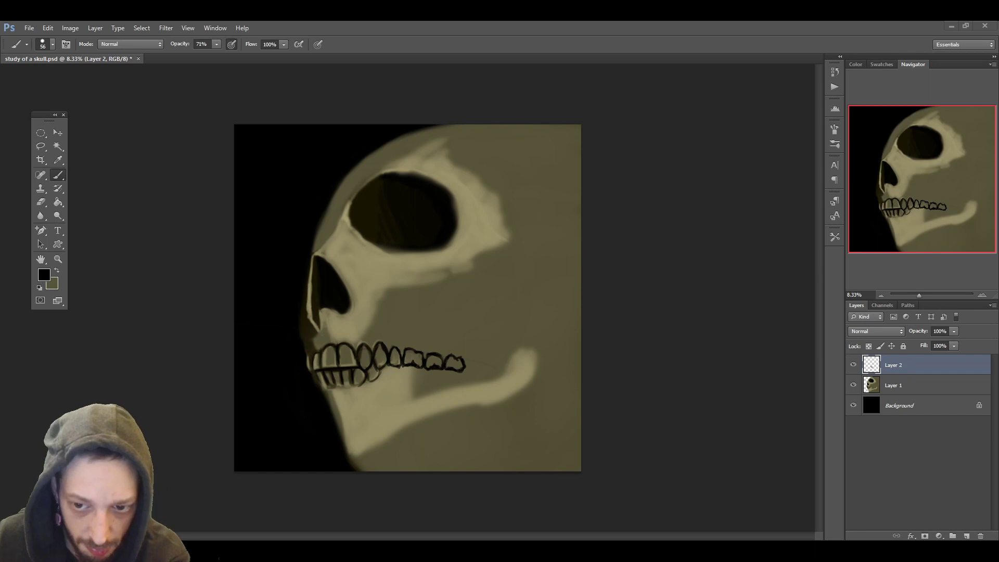
Step: Paint dark shadows beneath the lower jawbone and in the hollow behind the upper molars
{"action": "key", "text": "i"}
{"action": "key", "text": "b"}
{"action": "mouse_move", "coordinate": [461, 305]}
{"action": "left_mouse_down"}
{"action": "mouse_move", "coordinate": [465, 358]}
{"action": "mouse_move", "coordinate": [461, 307]}
{"action": "mouse_move", "coordinate": [477, 325]}
{"action": "left_mouse_up"}
{"action": "left_click_drag", "start_coordinate": [352, 457], "coordinate": [549, 363]}
{"action": "mouse_move", "coordinate": [489, 433]}
{"action": "left_mouse_down"}
{"action": "mouse_move", "coordinate": [525, 402]}
{"action": "mouse_move", "coordinate": [419, 439]}
{"action": "mouse_move", "coordinate": [548, 390]}
{"action": "left_mouse_up"}
{"action": "right_click", "coordinate": [539, 401], "text": "alt"}
{"action": "left_click_drag", "start_coordinate": [491, 319], "coordinate": [476, 313]}
Step: Sample the light tan below the eye socket and extend the cheekbone backward as a tapering arch
{"action": "left_click", "coordinate": [408, 259], "text": "alt"}
{"action": "right_click", "coordinate": [408, 247], "text": "alt"}
{"action": "left_click_drag", "start_coordinate": [416, 273], "coordinate": [507, 263]}
{"action": "left_click_drag", "start_coordinate": [433, 284], "coordinate": [564, 285]}
{"action": "left_click_drag", "start_coordinate": [483, 264], "coordinate": [548, 273]}
Step: Fill out the chin and lower jaw with sampled tan and paint the jaw's rear branch rising behind the molars
{"action": "mouse_move", "coordinate": [414, 395]}
{"action": "left_mouse_down"}
{"action": "mouse_move", "coordinate": [416, 379]}
{"action": "mouse_move", "coordinate": [535, 367]}
{"action": "mouse_move", "coordinate": [367, 450]}
{"action": "left_mouse_up"}
{"action": "left_click", "coordinate": [58, 160]}
{"action": "left_click", "coordinate": [430, 364]}
{"action": "key", "text": "b"}
{"action": "right_click", "coordinate": [433, 360], "text": "alt"}
{"action": "mouse_move", "coordinate": [331, 392]}
{"action": "left_mouse_down"}
{"action": "mouse_move", "coordinate": [364, 463]}
{"action": "mouse_move", "coordinate": [385, 445]}
{"action": "mouse_move", "coordinate": [364, 463]}
{"action": "mouse_move", "coordinate": [484, 409]}
{"action": "mouse_move", "coordinate": [339, 440]}
{"action": "left_mouse_up"}
{"action": "left_click", "coordinate": [367, 399], "text": "alt"}
{"action": "left_click_drag", "start_coordinate": [494, 375], "coordinate": [505, 307]}
Step: Extend the cheekbone arch to the jaw joint and shape the rear jaw branch with its two upward prongs
{"action": "left_click_drag", "start_coordinate": [485, 284], "coordinate": [528, 279]}
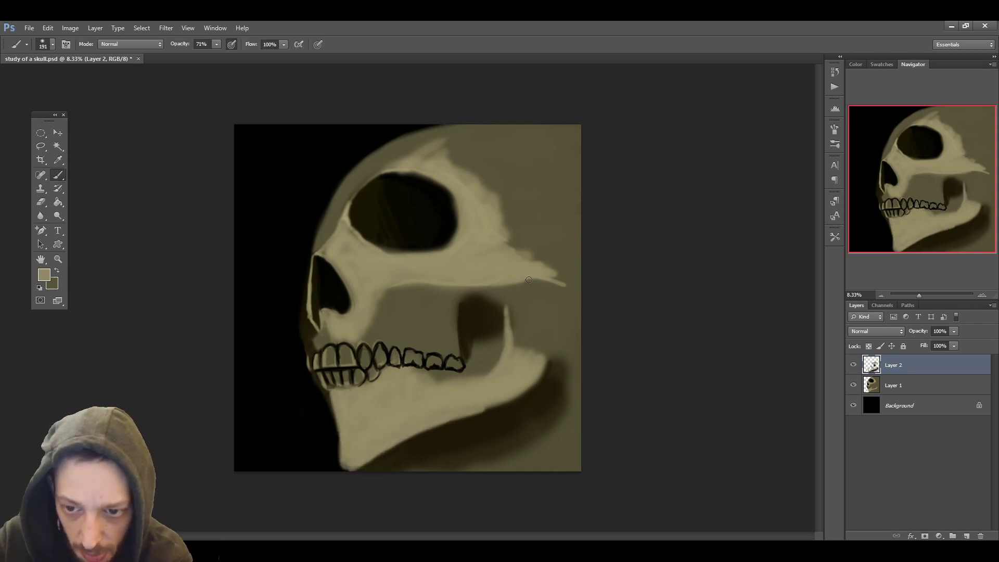
{"action": "left_click_drag", "start_coordinate": [547, 281], "coordinate": [574, 303]}
{"action": "mouse_move", "coordinate": [495, 295]}
{"action": "left_mouse_down"}
{"action": "mouse_move", "coordinate": [507, 353]}
{"action": "mouse_move", "coordinate": [559, 301]}
{"action": "left_mouse_up"}
{"action": "mouse_move", "coordinate": [564, 307]}
{"action": "left_mouse_down"}
{"action": "mouse_move", "coordinate": [542, 364]}
{"action": "mouse_move", "coordinate": [531, 320]}
{"action": "left_mouse_up"}
{"action": "left_click_drag", "start_coordinate": [473, 375], "coordinate": [504, 331]}
{"action": "left_click_drag", "start_coordinate": [503, 297], "coordinate": [518, 324]}
Step: Paint the brow bone from the nose bridge over the eye socket and save the document
{"action": "mouse_move", "coordinate": [343, 219]}
{"action": "left_mouse_down"}
{"action": "mouse_move", "coordinate": [373, 176]}
{"action": "mouse_move", "coordinate": [425, 150]}
{"action": "left_mouse_up"}
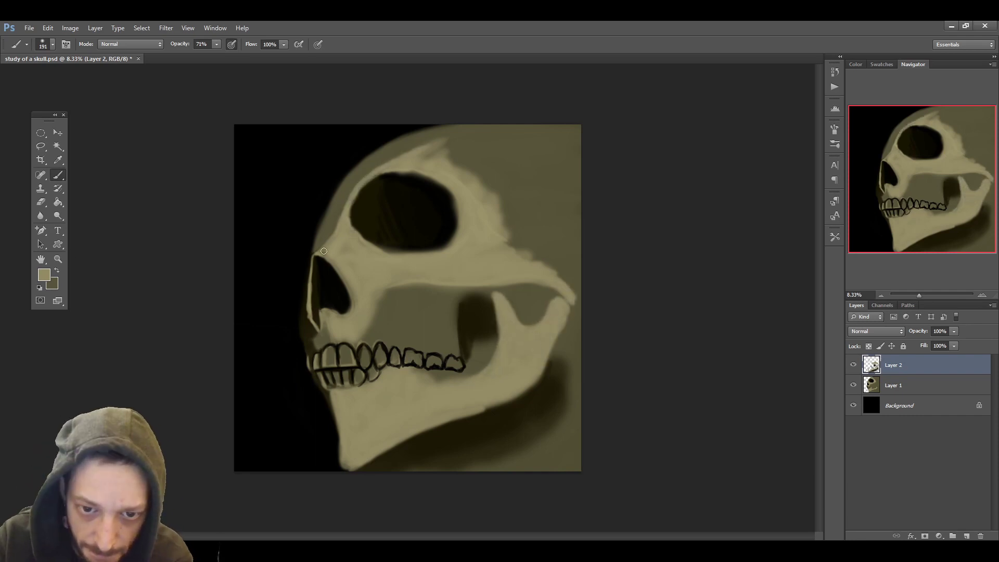
{"action": "key", "text": "ctrl+s"}
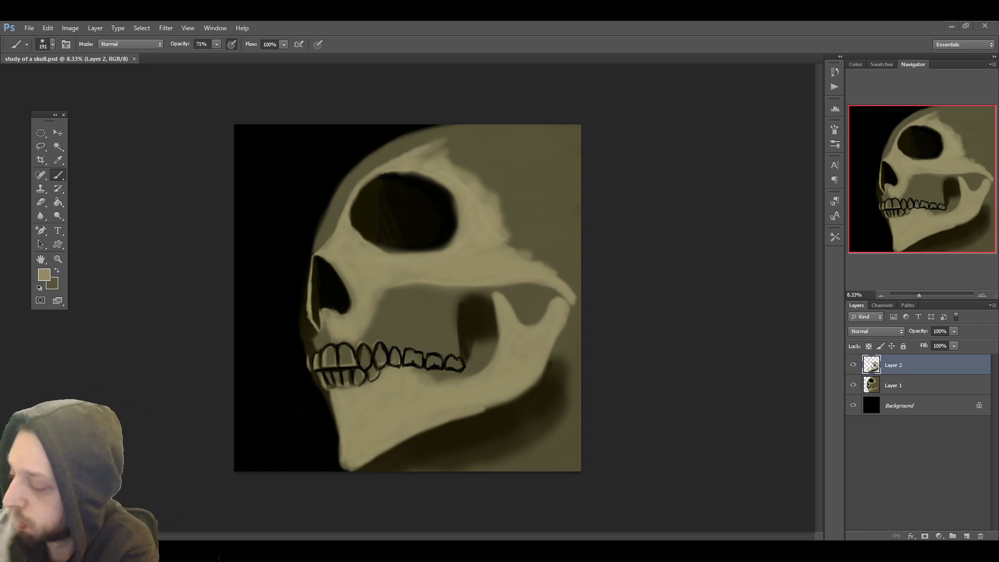
Step: Draw a thin black line beneath the teeth back to the jaw branch on a new layer and hide that layer
{"action": "key", "text": "i"}
{"action": "left_click", "coordinate": [257, 263]}
{"action": "key", "text": "b"}
{"action": "key", "text": "ctrl+shift+alt+n"}
{"action": "left_click_drag", "start_coordinate": [339, 387], "coordinate": [495, 359]}
{"action": "left_click", "coordinate": [930, 393]}
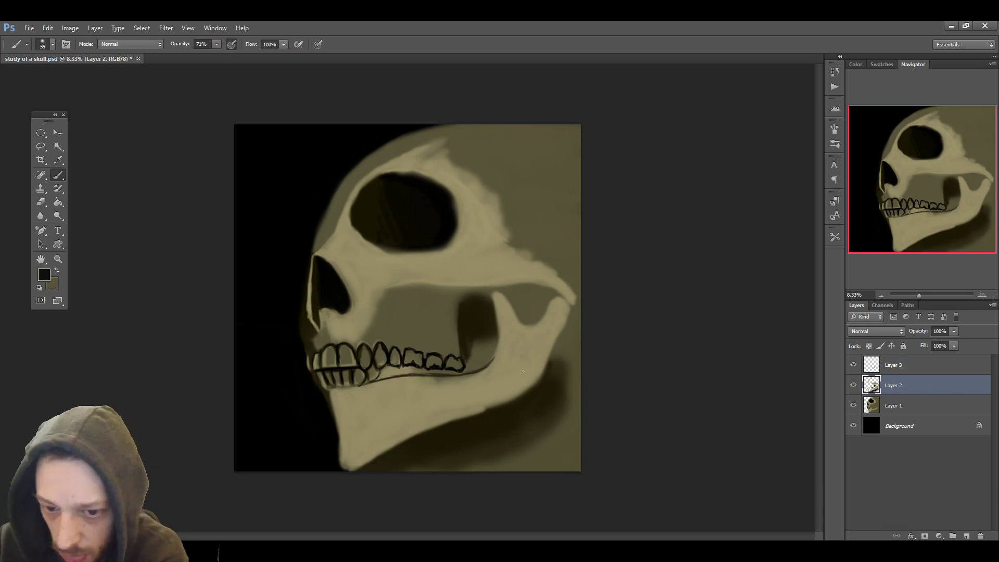
{"action": "left_click", "coordinate": [853, 365]}
Step: Set the foreground colour to white (ffffff) and paint highlights below the teeth and along the cheekbone arch's lower edge with a larger brush
{"action": "left_click", "coordinate": [44, 274]}
{"action": "left_click", "coordinate": [9, 24]}
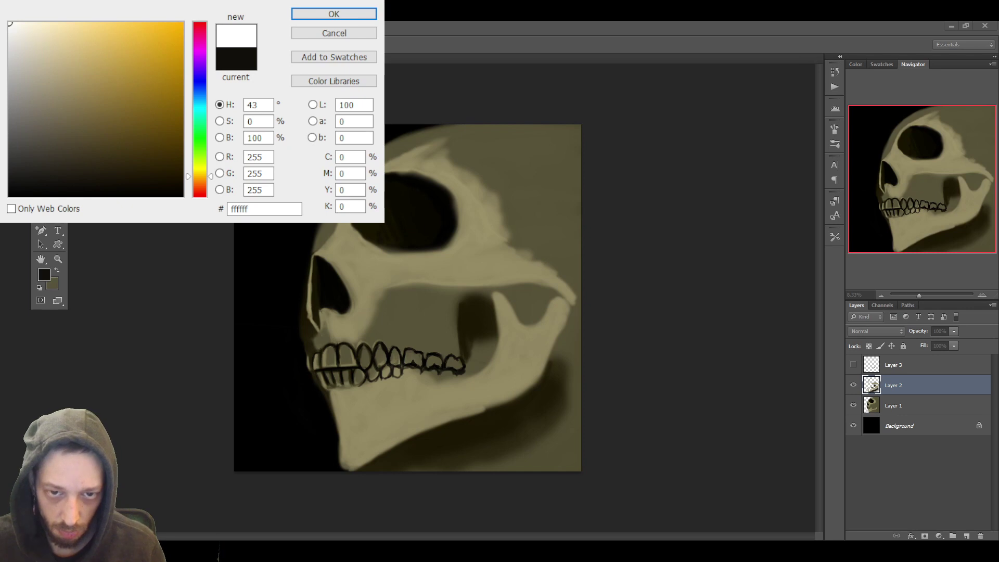
{"action": "key", "text": "Return"}
{"action": "key", "text": "]"}
{"action": "key", "text": "]"}
{"action": "key", "text": "]"}
{"action": "key", "text": "]"}
{"action": "key", "text": "]"}
{"action": "key", "text": "]"}
{"action": "key", "text": "]"}
{"action": "key", "text": "]"}
{"action": "left_click_drag", "start_coordinate": [349, 387], "coordinate": [461, 377]}
{"action": "left_click_drag", "start_coordinate": [455, 282], "coordinate": [500, 279]}
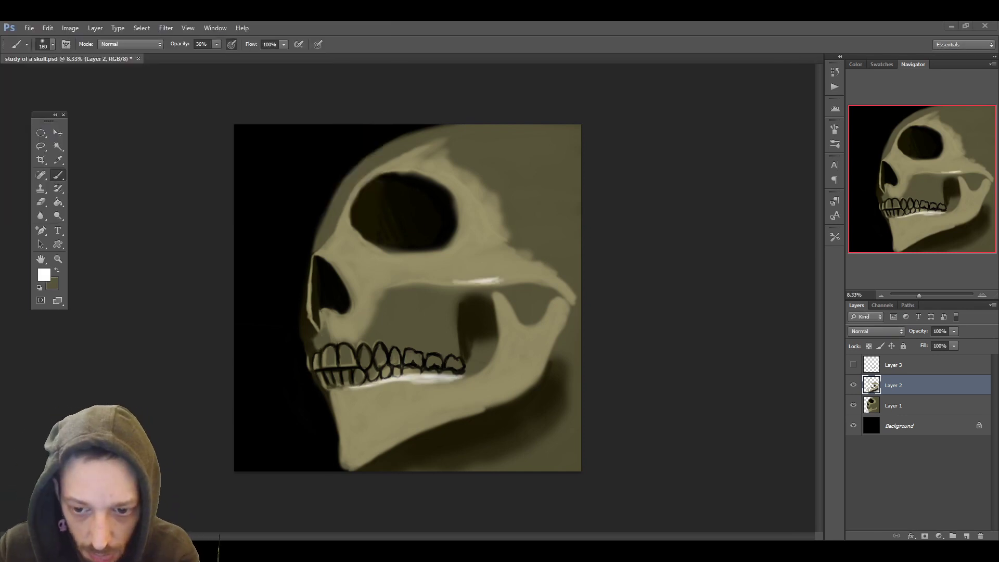
Step: Merge Layer 1 with Layer 2 and erase the olive background beneath the chin and lower jaw
{"action": "key", "text": "e"}
{"action": "left_click", "coordinate": [936, 405], "text": "ctrl"}
{"action": "key", "text": "ctrl+e"}
{"action": "mouse_move", "coordinate": [345, 457]}
{"action": "left_mouse_down"}
{"action": "mouse_move", "coordinate": [586, 446]}
{"action": "mouse_move", "coordinate": [571, 423]}
{"action": "mouse_move", "coordinate": [381, 470]}
{"action": "mouse_move", "coordinate": [343, 451]}
{"action": "left_mouse_up"}
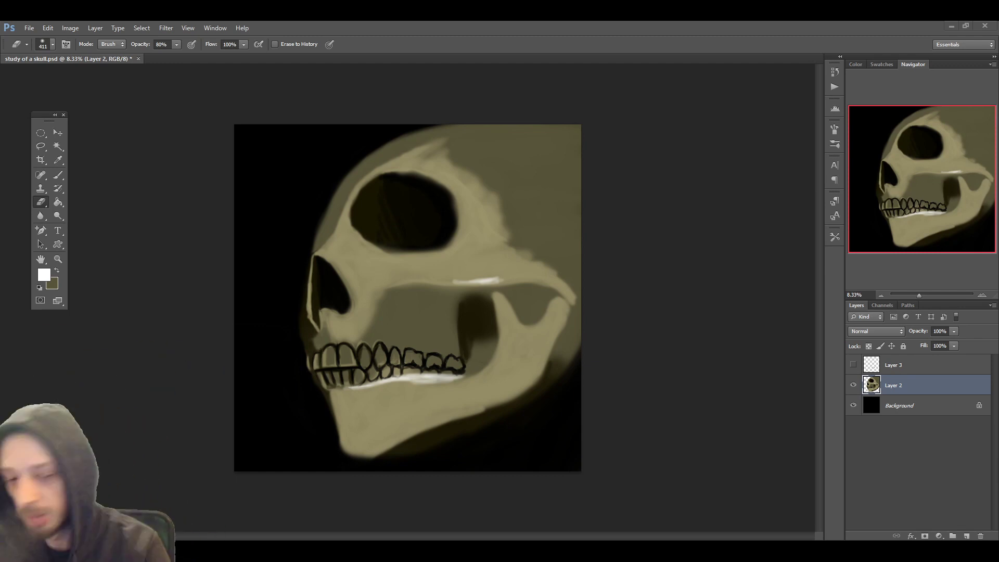
{"action": "mouse_move", "coordinate": [348, 452]}
{"action": "left_mouse_down"}
{"action": "mouse_move", "coordinate": [441, 441]}
{"action": "mouse_move", "coordinate": [457, 459]}
{"action": "mouse_move", "coordinate": [577, 348]}
{"action": "left_mouse_up"}
Step: Paint white highlights on the jaw's lower edge, upper front teeth and cheekbone arch, and trim the chin's contour with the Eraser
{"action": "key", "text": "b"}
{"action": "left_click_drag", "start_coordinate": [401, 431], "coordinate": [485, 402]}
{"action": "left_click_drag", "start_coordinate": [454, 377], "coordinate": [419, 378]}
{"action": "left_click_drag", "start_coordinate": [327, 365], "coordinate": [326, 353]}
{"action": "left_click_drag", "start_coordinate": [344, 364], "coordinate": [341, 352]}
{"action": "left_click_drag", "start_coordinate": [362, 365], "coordinate": [363, 347]}
{"action": "left_click_drag", "start_coordinate": [442, 281], "coordinate": [518, 278]}
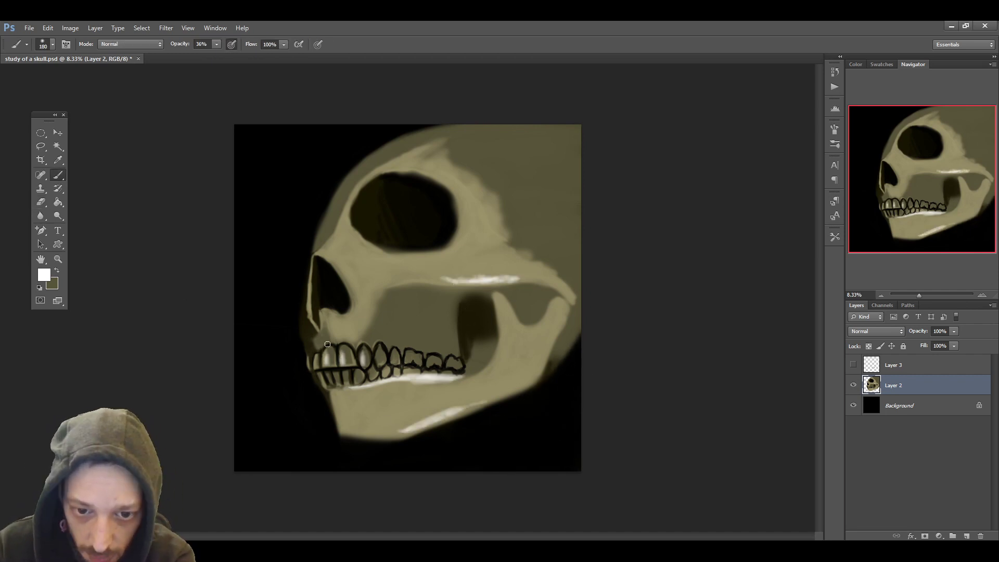
{"action": "key", "text": "e"}
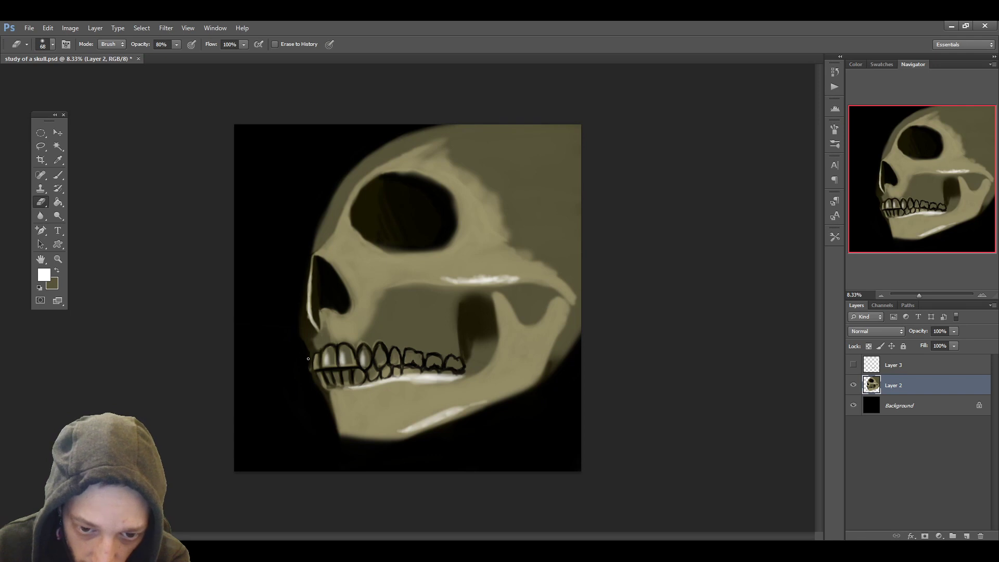
{"action": "mouse_move", "coordinate": [372, 441]}
{"action": "left_mouse_down"}
{"action": "mouse_move", "coordinate": [459, 421]}
{"action": "mouse_move", "coordinate": [431, 430]}
{"action": "left_mouse_up"}
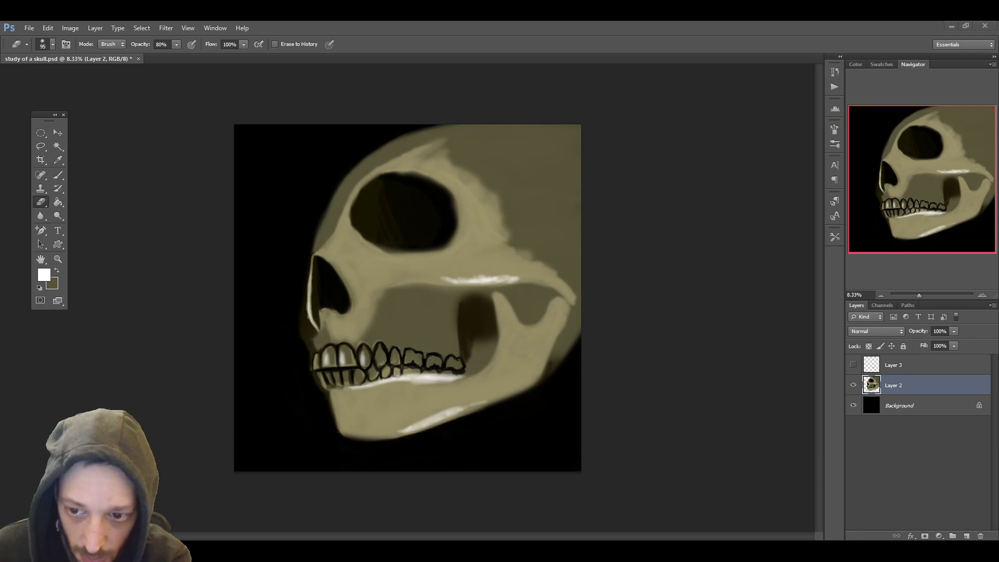
Step: Sample the eye socket's black and darken the gap beneath the cheekbone arch, outlining the notch in the rear jaw branch
{"action": "key", "text": "b"}
{"action": "left_click", "coordinate": [398, 199], "text": "alt"}
{"action": "left_click_drag", "start_coordinate": [465, 288], "coordinate": [550, 290]}
{"action": "left_click_drag", "start_coordinate": [493, 293], "coordinate": [497, 340]}
{"action": "mouse_move", "coordinate": [476, 298]}
{"action": "left_mouse_down"}
{"action": "mouse_move", "coordinate": [465, 302]}
{"action": "mouse_move", "coordinate": [460, 355]}
{"action": "mouse_move", "coordinate": [511, 307]}
{"action": "mouse_move", "coordinate": [489, 362]}
{"action": "left_mouse_up"}
{"action": "left_click_drag", "start_coordinate": [509, 302], "coordinate": [541, 321]}
{"action": "mouse_move", "coordinate": [531, 285]}
{"action": "left_mouse_down"}
{"action": "mouse_move", "coordinate": [567, 300]}
{"action": "mouse_move", "coordinate": [544, 314]}
{"action": "left_mouse_up"}
{"action": "mouse_move", "coordinate": [471, 293]}
{"action": "left_mouse_down"}
{"action": "mouse_move", "coordinate": [458, 316]}
{"action": "mouse_move", "coordinate": [521, 303]}
{"action": "left_mouse_up"}
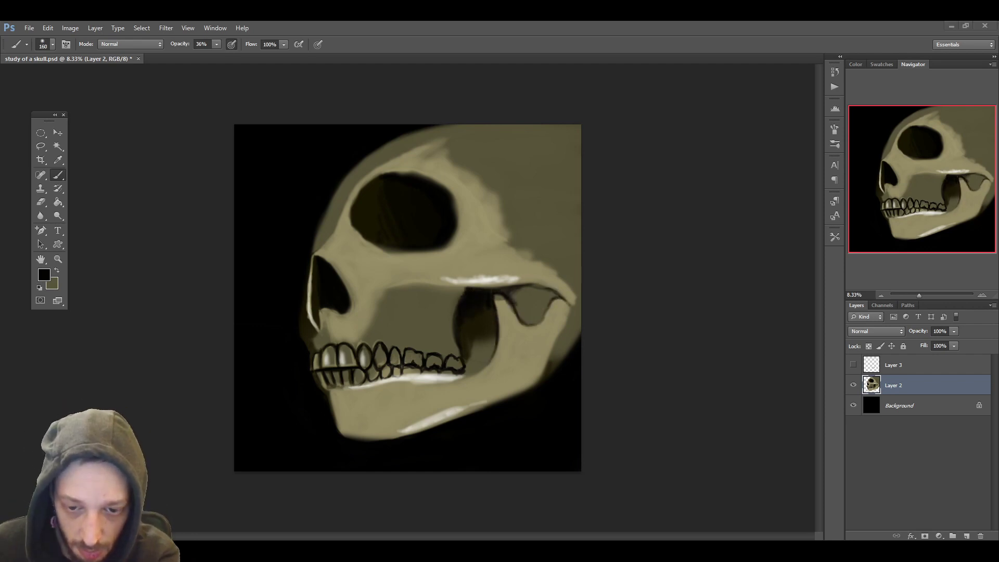
Step: Trim the skull's front contour by erasing along the upper jaw and from the nose bridge to the brow
{"action": "left_click", "coordinate": [40, 201]}
{"action": "left_click_drag", "start_coordinate": [301, 323], "coordinate": [307, 354]}
{"action": "mouse_move", "coordinate": [312, 249]}
{"action": "left_mouse_down"}
{"action": "mouse_move", "coordinate": [319, 218]}
{"action": "mouse_move", "coordinate": [382, 162]}
{"action": "left_mouse_up"}
Step: Sample the brow's tan and softly lighten the eye socket's front half and the upper jaw above the teeth with a large brush
{"action": "left_click", "coordinate": [58, 175]}
{"action": "left_click", "coordinate": [343, 229], "text": "alt"}
{"action": "right_click", "coordinate": [436, 226], "text": "alt"}
{"action": "mouse_move", "coordinate": [344, 199]}
{"action": "left_mouse_down"}
{"action": "mouse_move", "coordinate": [322, 244]}
{"action": "mouse_move", "coordinate": [352, 224]}
{"action": "mouse_move", "coordinate": [355, 204]}
{"action": "mouse_move", "coordinate": [400, 244]}
{"action": "left_mouse_up"}
{"action": "left_click_drag", "start_coordinate": [403, 179], "coordinate": [417, 244]}
{"action": "left_click_drag", "start_coordinate": [367, 190], "coordinate": [369, 245]}
{"action": "left_click_drag", "start_coordinate": [380, 294], "coordinate": [385, 333]}
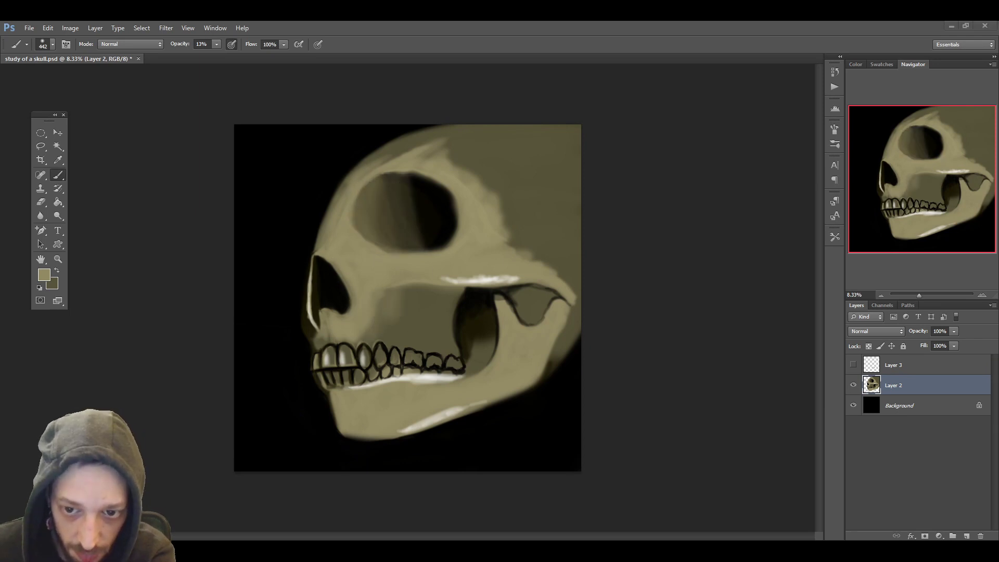
Step: Deepen the gap beneath the cheekbone arch and behind the molars with sampled black
{"action": "left_click", "coordinate": [258, 271], "text": "alt"}
{"action": "right_click", "coordinate": [535, 319], "text": "alt"}
{"action": "mouse_move", "coordinate": [465, 289]}
{"action": "left_mouse_down"}
{"action": "mouse_move", "coordinate": [434, 287]}
{"action": "mouse_move", "coordinate": [460, 338]}
{"action": "left_mouse_up"}
{"action": "mouse_move", "coordinate": [536, 287]}
{"action": "left_mouse_down"}
{"action": "mouse_move", "coordinate": [511, 292]}
{"action": "mouse_move", "coordinate": [518, 311]}
{"action": "left_mouse_up"}
{"action": "left_click_drag", "start_coordinate": [515, 289], "coordinate": [551, 296]}
{"action": "left_click", "coordinate": [432, 307], "text": "alt"}
{"action": "left_click_drag", "start_coordinate": [434, 288], "coordinate": [445, 304]}
Step: Draw thin black root lines above the upper teeth and a line below the teeth curving back to the jaw branch
{"action": "left_click", "coordinate": [520, 288], "text": "alt"}
{"action": "right_click", "coordinate": [531, 301], "text": "alt"}
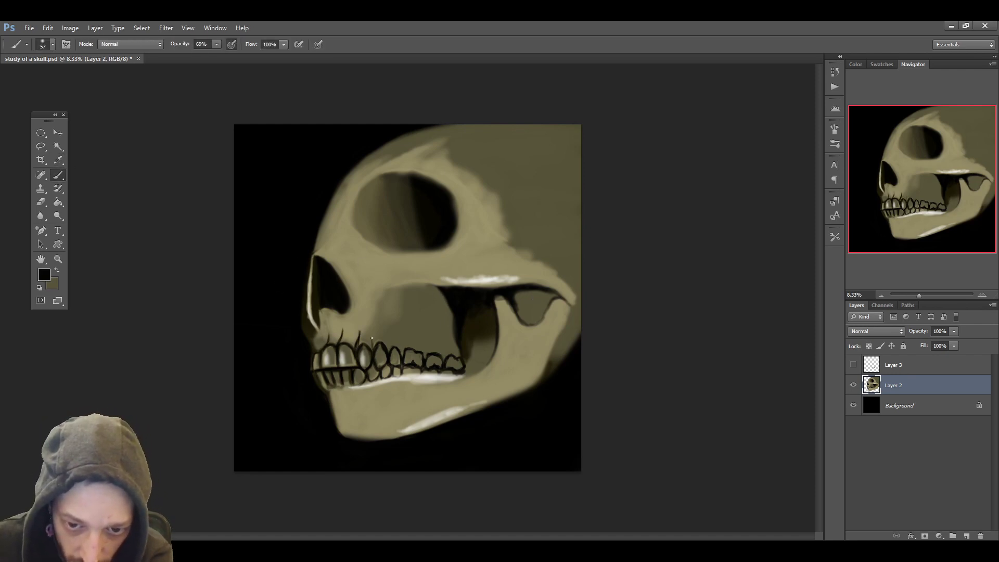
{"action": "left_click_drag", "start_coordinate": [371, 332], "coordinate": [374, 351]}
{"action": "left_click_drag", "start_coordinate": [387, 323], "coordinate": [390, 351]}
{"action": "mouse_move", "coordinate": [332, 367]}
{"action": "left_mouse_down"}
{"action": "mouse_move", "coordinate": [423, 377]}
{"action": "mouse_move", "coordinate": [492, 359]}
{"action": "left_mouse_up"}
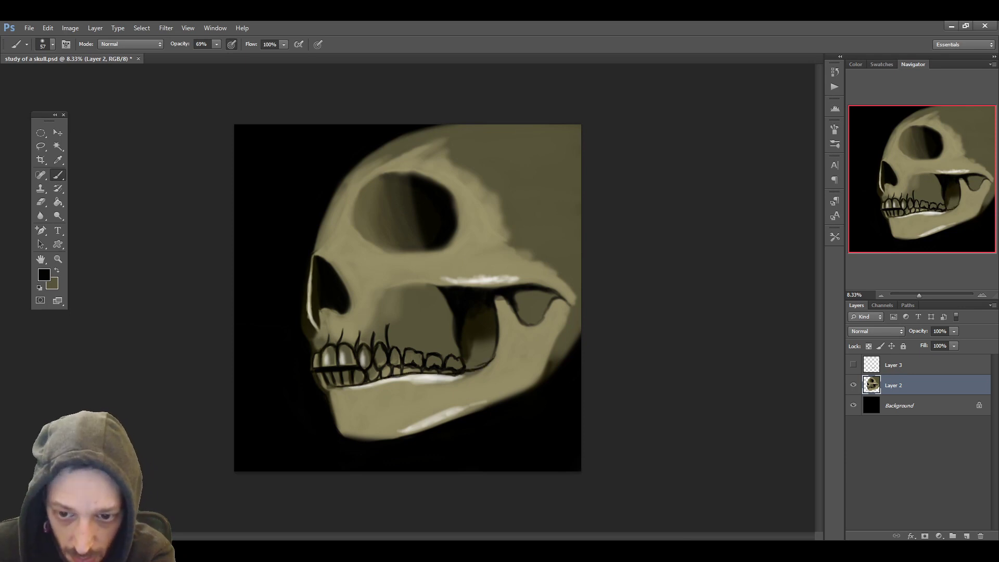
Step: Repaint the rear jaw branch farther forward with its two upward prongs, using sampled tan at 100% opacity
{"action": "left_click", "coordinate": [575, 336], "text": "alt"}
{"action": "left_click_drag", "start_coordinate": [179, 43], "coordinate": [218, 44]}
{"action": "mouse_move", "coordinate": [513, 306]}
{"action": "left_mouse_down"}
{"action": "mouse_move", "coordinate": [502, 416]}
{"action": "mouse_move", "coordinate": [536, 424]}
{"action": "mouse_move", "coordinate": [468, 417]}
{"action": "mouse_move", "coordinate": [489, 428]}
{"action": "mouse_move", "coordinate": [542, 401]}
{"action": "left_mouse_up"}
{"action": "key", "text": "e"}
{"action": "key", "text": "b"}
{"action": "left_click_drag", "start_coordinate": [463, 375], "coordinate": [481, 296]}
{"action": "mouse_move", "coordinate": [474, 358]}
{"action": "left_mouse_down"}
{"action": "mouse_move", "coordinate": [507, 320]}
{"action": "mouse_move", "coordinate": [503, 400]}
{"action": "mouse_move", "coordinate": [471, 413]}
{"action": "left_mouse_up"}
{"action": "key", "text": "bracketright"}
{"action": "mouse_move", "coordinate": [479, 300]}
{"action": "left_mouse_down"}
{"action": "mouse_move", "coordinate": [458, 383]}
{"action": "mouse_move", "coordinate": [478, 401]}
{"action": "mouse_move", "coordinate": [523, 347]}
{"action": "mouse_move", "coordinate": [506, 324]}
{"action": "mouse_move", "coordinate": [539, 300]}
{"action": "mouse_move", "coordinate": [504, 374]}
{"action": "left_mouse_up"}
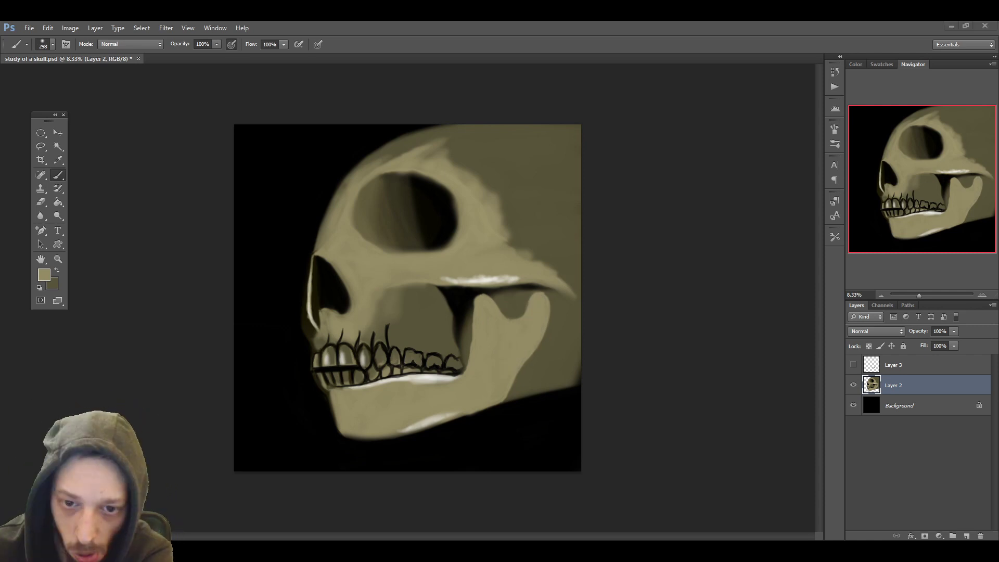
Step: Paint a dark patch beside the nose bridge and draw a crack from the eye socket's lower rim to the cheekbone arch at 45% opacity
{"action": "left_click", "coordinate": [330, 281], "text": "alt"}
{"action": "mouse_move", "coordinate": [329, 243]}
{"action": "left_mouse_down"}
{"action": "mouse_move", "coordinate": [360, 225]}
{"action": "mouse_move", "coordinate": [337, 228]}
{"action": "left_mouse_up"}
{"action": "key", "text": "4"}
{"action": "key", "text": "5"}
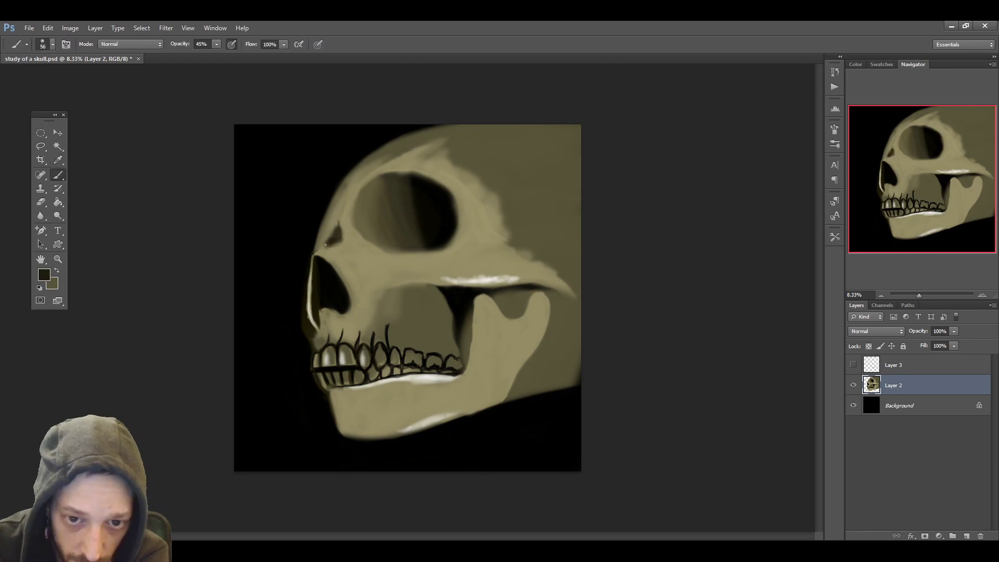
{"action": "left_click_drag", "start_coordinate": [451, 269], "coordinate": [446, 283]}
{"action": "left_click_drag", "start_coordinate": [446, 282], "coordinate": [392, 254]}
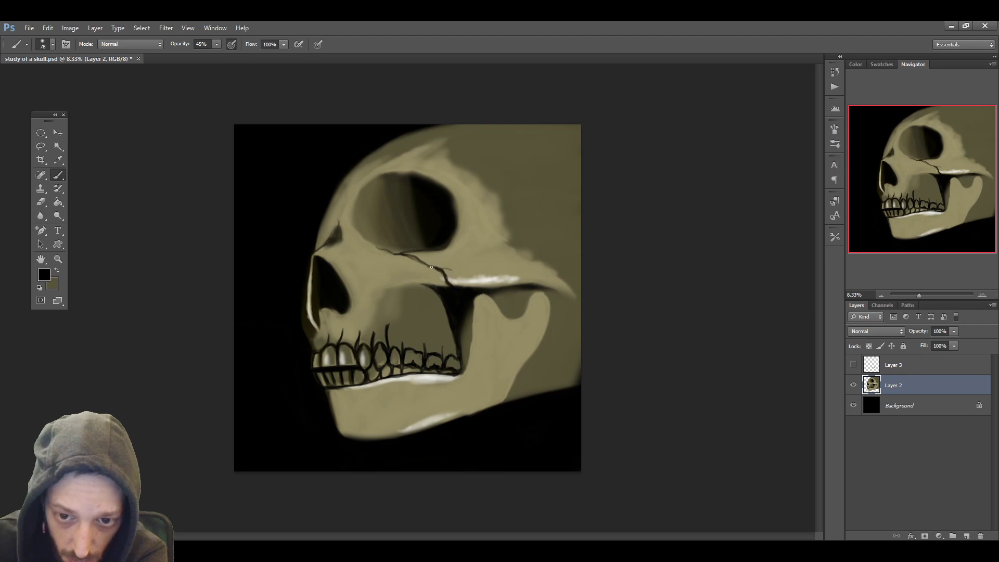
Step: Shade the chin's front edge below the front teeth with a dark tone and a larger brush
{"action": "key", "text": "bracketright"}
{"action": "key", "text": "bracketright"}
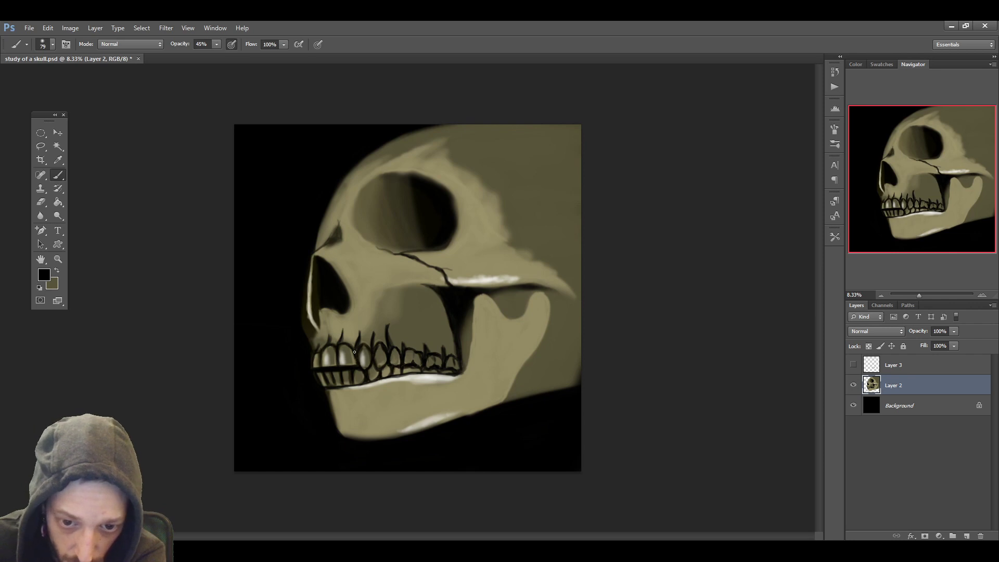
{"action": "left_click", "coordinate": [167, 201]}
{"action": "key", "text": "bracketright"}
{"action": "left_click_drag", "start_coordinate": [331, 391], "coordinate": [340, 430]}
{"action": "key", "text": "e"}
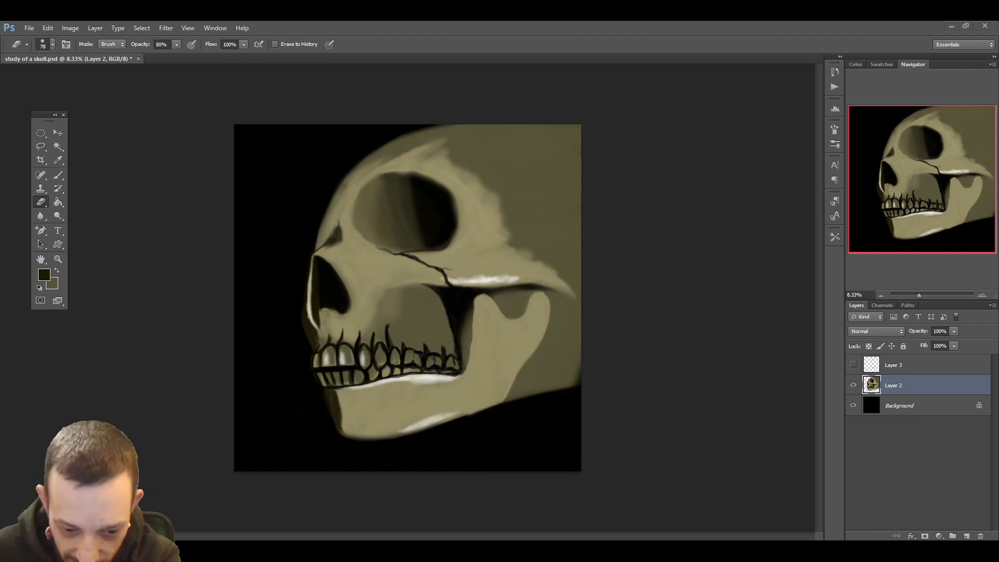
Step: Draw a dark contour line from above the eye socket down the cheekbone's rear edge toward the arch
{"action": "key", "text": "b"}
{"action": "mouse_move", "coordinate": [435, 170]}
{"action": "left_mouse_down"}
{"action": "mouse_move", "coordinate": [494, 233]}
{"action": "mouse_move", "coordinate": [542, 260]}
{"action": "left_mouse_up"}
{"action": "left_click_drag", "start_coordinate": [468, 189], "coordinate": [491, 232]}
Step: Sample the arch's white and add highlights to the cheekbone arch, the temple edge and the jaw's lower edge
{"action": "left_click", "coordinate": [488, 279], "text": "alt"}
{"action": "left_click_drag", "start_coordinate": [445, 281], "coordinate": [432, 283]}
{"action": "left_click_drag", "start_coordinate": [478, 193], "coordinate": [487, 216]}
{"action": "left_click_drag", "start_coordinate": [379, 436], "coordinate": [472, 410]}
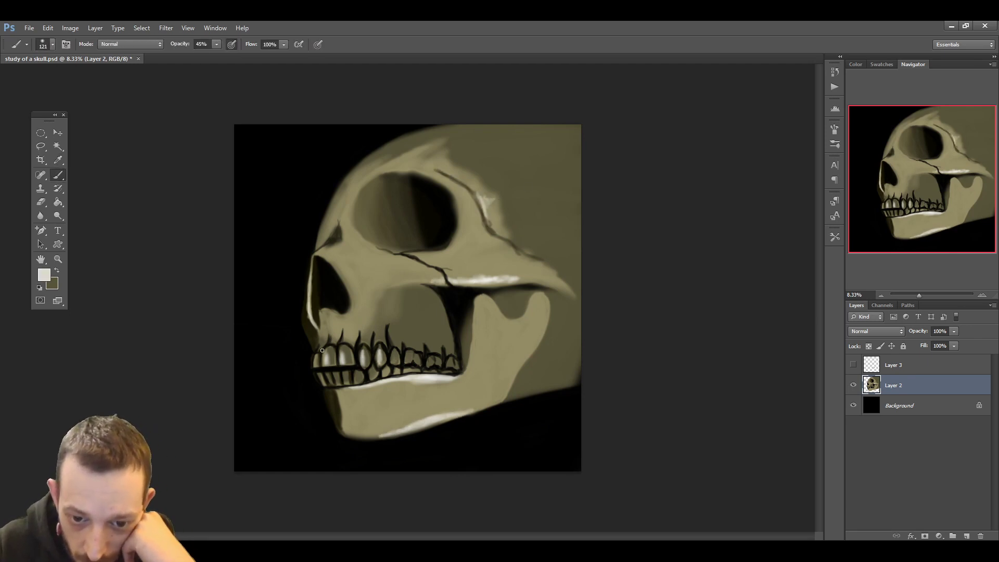
{"action": "mouse_move", "coordinate": [482, 195]}
{"action": "left_mouse_down"}
{"action": "mouse_move", "coordinate": [507, 216]}
{"action": "mouse_move", "coordinate": [499, 229]}
{"action": "mouse_move", "coordinate": [476, 185]}
{"action": "left_mouse_up"}
Step: Sample the background black and darken the eye socket's lower rim
{"action": "key", "text": "i"}
{"action": "left_click", "coordinate": [236, 348]}
{"action": "left_click", "coordinate": [58, 176]}
{"action": "left_click_drag", "start_coordinate": [408, 250], "coordinate": [453, 234]}
Step: Shade the cheek hollow and the temple area with a sampled olive tone and a large brush, and save the document
{"action": "left_click", "coordinate": [372, 221], "text": "alt"}
{"action": "key", "text": "bracketright"}
{"action": "mouse_move", "coordinate": [408, 281]}
{"action": "left_mouse_down"}
{"action": "mouse_move", "coordinate": [372, 275]}
{"action": "mouse_move", "coordinate": [391, 312]}
{"action": "mouse_move", "coordinate": [373, 323]}
{"action": "mouse_move", "coordinate": [414, 275]}
{"action": "left_mouse_up"}
{"action": "mouse_move", "coordinate": [512, 232]}
{"action": "left_mouse_down"}
{"action": "mouse_move", "coordinate": [482, 172]}
{"action": "mouse_move", "coordinate": [413, 148]}
{"action": "left_mouse_up"}
{"action": "key", "text": "ctrl+s"}
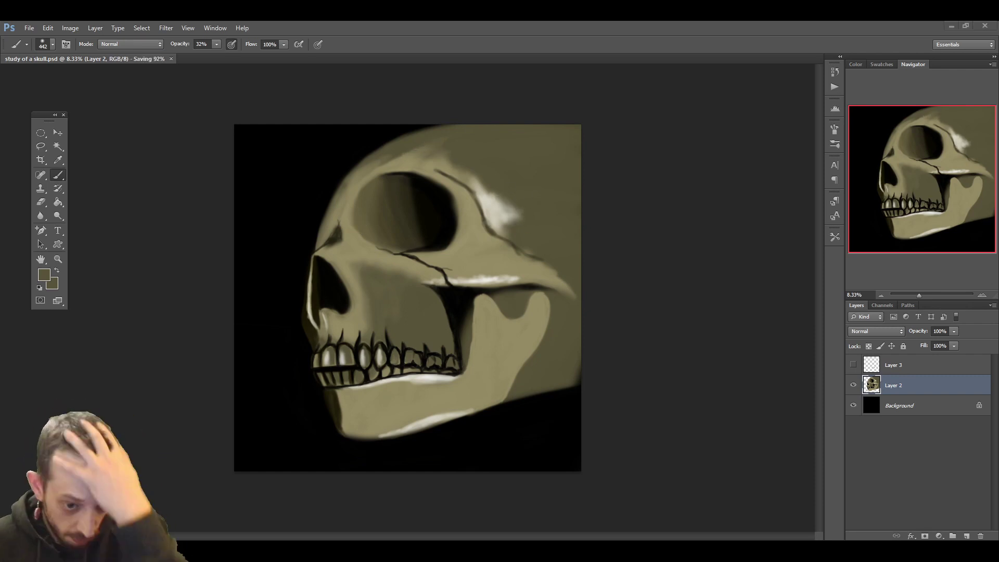
Step: Reduce the brush size to 100 and outline the jaw notch and the area behind the jaw joint with sampled black
{"action": "key", "text": "bracketleft"}
{"action": "key", "text": "bracketleft"}
{"action": "key", "text": "bracketleft"}
{"action": "key", "text": "bracketleft"}
{"action": "key", "text": "bracketleft"}
{"action": "key", "text": "bracketleft"}
{"action": "key", "text": "bracketleft"}
{"action": "key", "text": "bracketleft"}
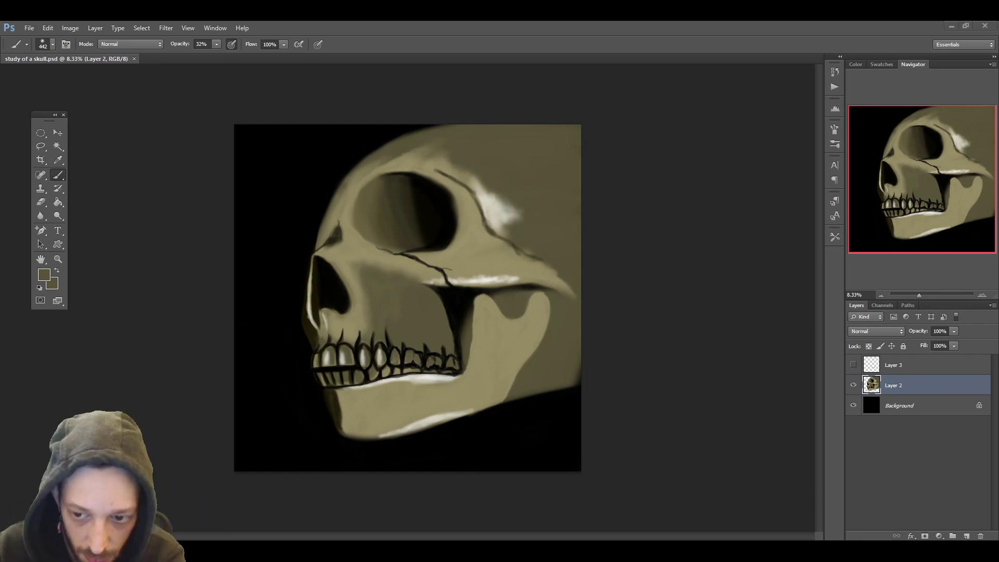
{"action": "left_click", "coordinate": [448, 234], "text": "alt"}
{"action": "mouse_move", "coordinate": [550, 319]}
{"action": "left_mouse_down"}
{"action": "mouse_move", "coordinate": [509, 400]}
{"action": "mouse_move", "coordinate": [550, 316]}
{"action": "mouse_move", "coordinate": [540, 291]}
{"action": "mouse_move", "coordinate": [579, 312]}
{"action": "left_mouse_up"}
{"action": "left_click_drag", "start_coordinate": [491, 293], "coordinate": [520, 315]}
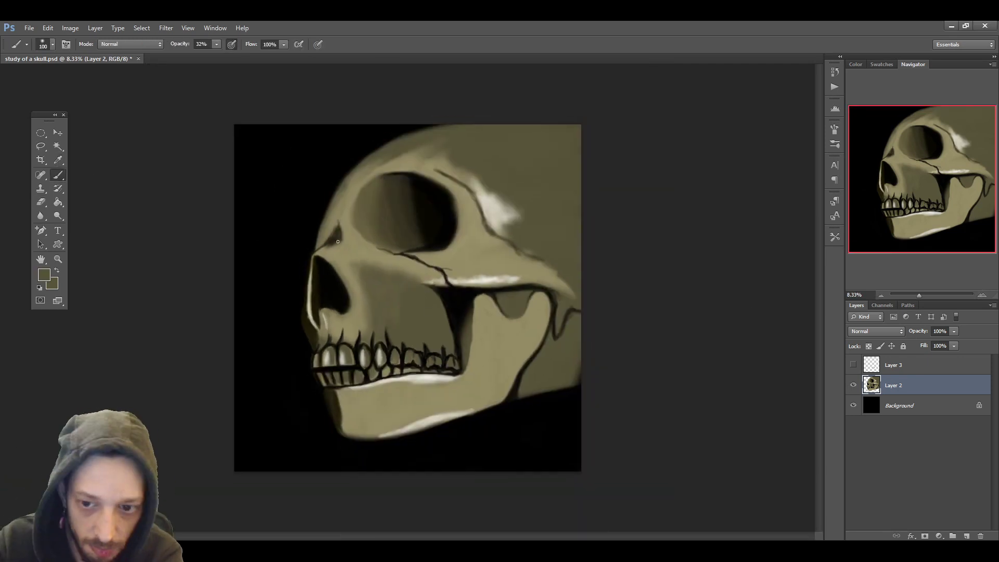
Step: Paint over the lines behind the jaw joint, shade the jaw branch's front edge and refine its dark outline
{"action": "mouse_move", "coordinate": [549, 320]}
{"action": "left_mouse_down"}
{"action": "mouse_move", "coordinate": [522, 381]}
{"action": "mouse_move", "coordinate": [556, 308]}
{"action": "mouse_move", "coordinate": [537, 347]}
{"action": "mouse_move", "coordinate": [552, 299]}
{"action": "mouse_move", "coordinate": [500, 313]}
{"action": "left_mouse_up"}
{"action": "left_click_drag", "start_coordinate": [471, 356], "coordinate": [470, 323]}
{"action": "left_click", "coordinate": [512, 409], "text": "alt"}
{"action": "mouse_move", "coordinate": [515, 387]}
{"action": "left_mouse_down"}
{"action": "mouse_move", "coordinate": [547, 297]}
{"action": "mouse_move", "coordinate": [510, 319]}
{"action": "left_mouse_up"}
{"action": "right_click", "coordinate": [509, 318], "text": "alt"}
Step: Shade a long soft hollow along the side of the lower jaw with sampled olive at 42% opacity
{"action": "left_click", "coordinate": [512, 308], "text": "alt"}
{"action": "mouse_move", "coordinate": [458, 380]}
{"action": "left_mouse_down"}
{"action": "mouse_move", "coordinate": [372, 394]}
{"action": "mouse_move", "coordinate": [445, 385]}
{"action": "left_mouse_up"}
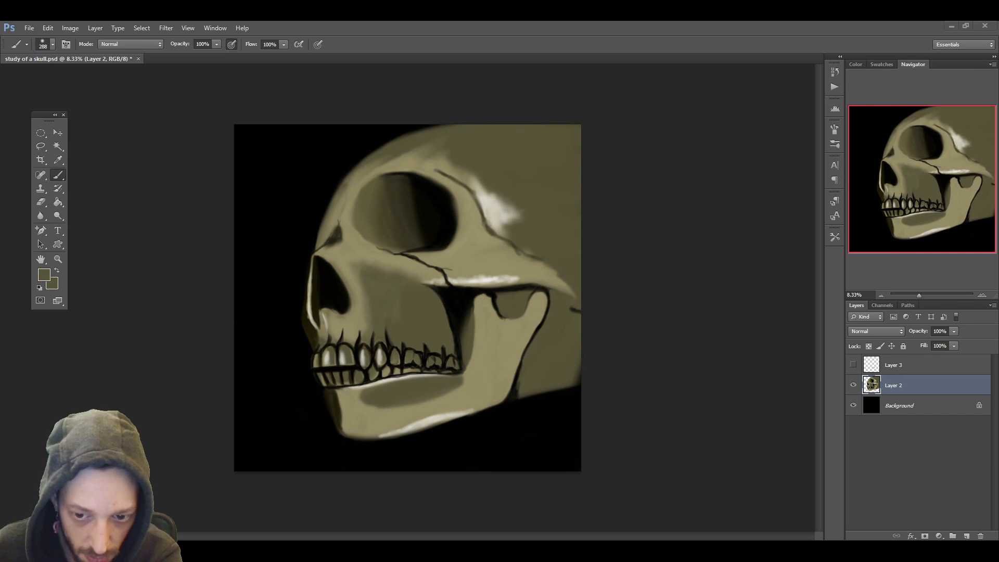
{"action": "key", "text": "ctrl+z"}
{"action": "key", "text": "4"}
{"action": "key", "text": "2"}
{"action": "mouse_move", "coordinate": [388, 420]}
{"action": "left_mouse_down"}
{"action": "mouse_move", "coordinate": [470, 398]}
{"action": "mouse_move", "coordinate": [373, 420]}
{"action": "left_mouse_up"}
{"action": "left_click_drag", "start_coordinate": [374, 420], "coordinate": [478, 397]}
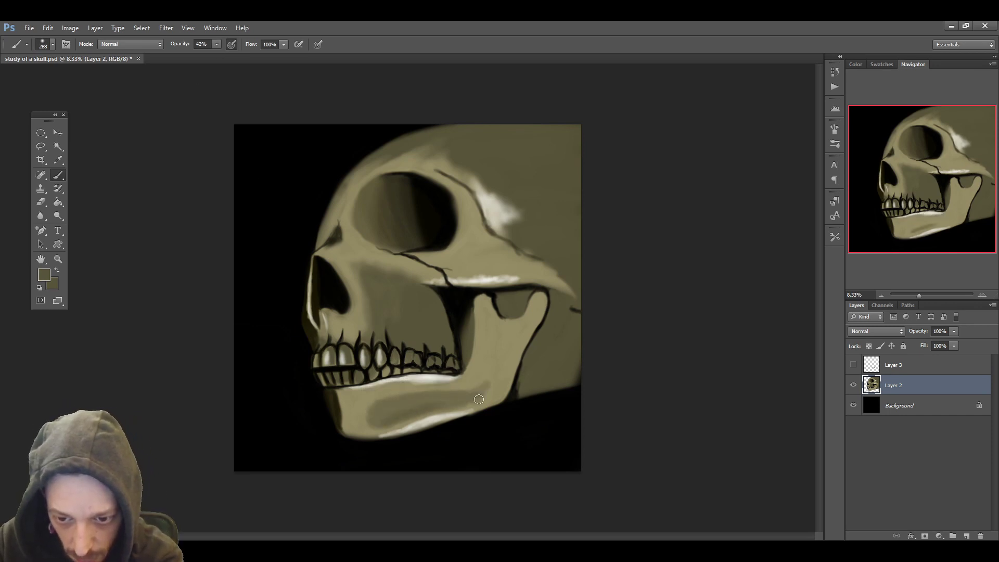
Step: Paint a small pointed bone behind the jaw joint in light tan and outline it in black
{"action": "left_click", "coordinate": [476, 294], "text": "alt"}
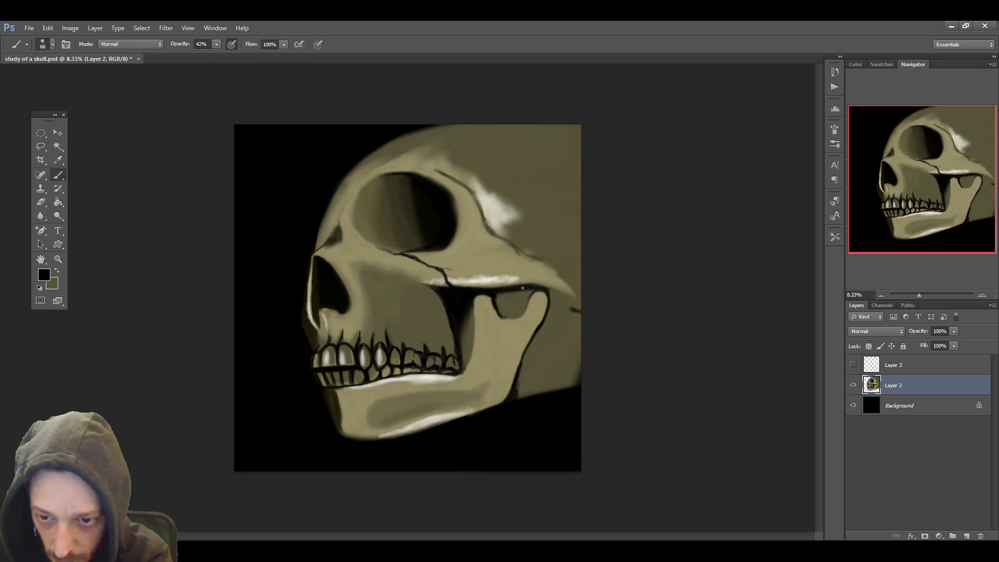
{"action": "mouse_move", "coordinate": [552, 302]}
{"action": "left_mouse_down"}
{"action": "mouse_move", "coordinate": [578, 310]}
{"action": "mouse_move", "coordinate": [555, 316]}
{"action": "mouse_move", "coordinate": [560, 304]}
{"action": "left_mouse_up"}
{"action": "left_click", "coordinate": [552, 368], "text": "alt"}
{"action": "left_click", "coordinate": [548, 292], "text": "alt"}
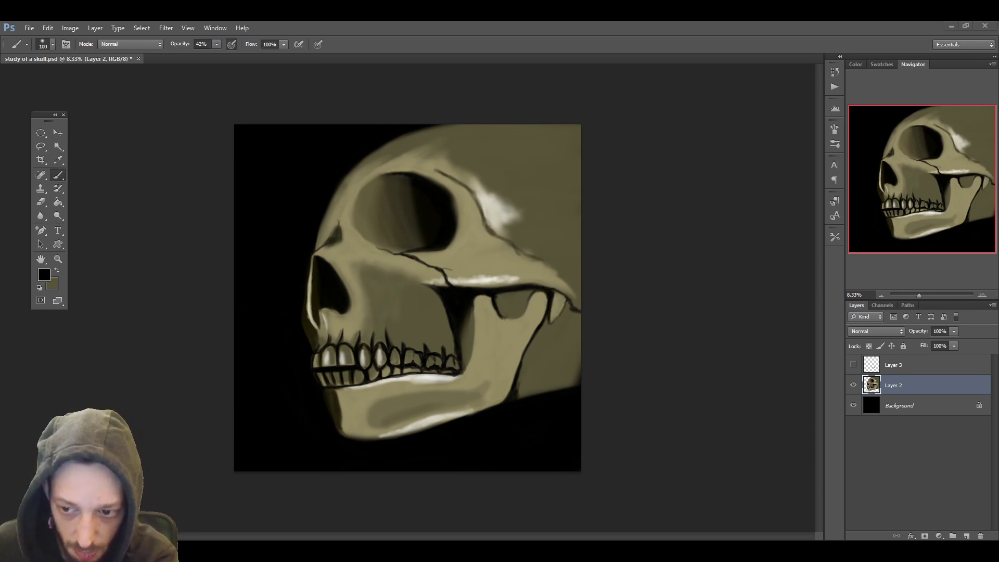
Step: Erase the olive area behind the rear jaw branch to form the skull's lower rear contour
{"action": "key", "text": "e"}
{"action": "mouse_move", "coordinate": [520, 404]}
{"action": "left_mouse_down"}
{"action": "mouse_move", "coordinate": [529, 365]}
{"action": "mouse_move", "coordinate": [579, 333]}
{"action": "mouse_move", "coordinate": [578, 342]}
{"action": "left_mouse_up"}
Step: Sample the brow's light tan and paint along the forehead's front contour from the nose bridge up over the eye socket
{"action": "left_click", "coordinate": [59, 160]}
{"action": "left_click", "coordinate": [570, 242]}
{"action": "key", "text": "b"}
{"action": "key", "text": "bracketright"}
{"action": "key", "text": "bracketright"}
{"action": "key", "text": "bracketright"}
{"action": "left_click", "coordinate": [58, 160]}
{"action": "left_click", "coordinate": [331, 227]}
{"action": "left_click", "coordinate": [63, 174]}
{"action": "left_click_drag", "start_coordinate": [321, 240], "coordinate": [382, 155]}
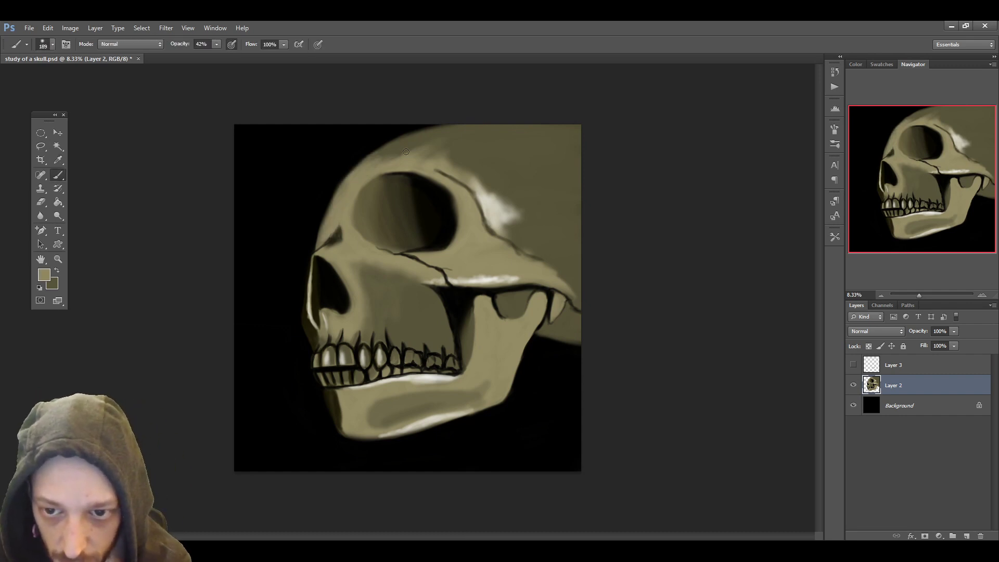
Step: Strengthen the black contour along the cheekbone's rear edge and dot a small hole beneath the eye socket
{"action": "left_click", "coordinate": [441, 204], "text": "alt"}
{"action": "right_click", "coordinate": [441, 204], "text": "alt"}
{"action": "left_click_drag", "start_coordinate": [487, 227], "coordinate": [556, 275]}
{"action": "left_click_drag", "start_coordinate": [452, 177], "coordinate": [482, 214]}
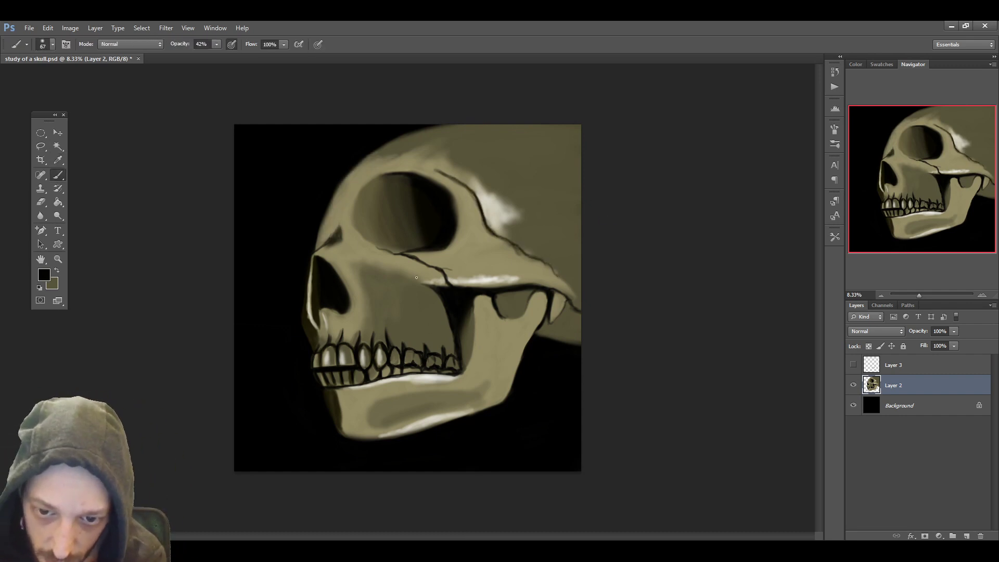
{"action": "left_click", "coordinate": [389, 267]}
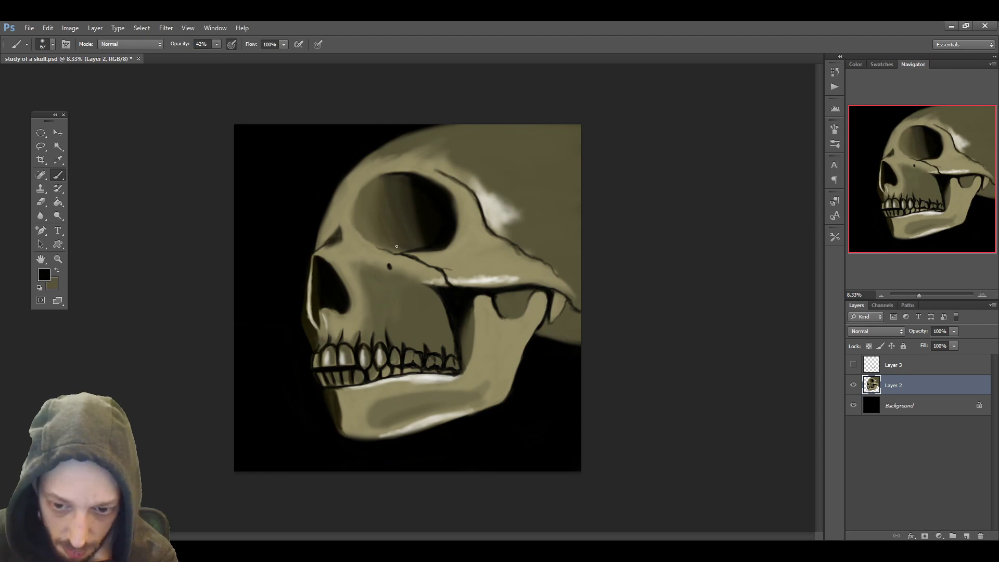
Step: Darken the jaw branch's front edge behind the molars with black and a larger brush
{"action": "left_click_drag", "start_coordinate": [472, 343], "coordinate": [470, 309]}
{"action": "right_click", "coordinate": [456, 353], "text": "alt"}
{"action": "left_click_drag", "start_coordinate": [461, 363], "coordinate": [467, 314]}
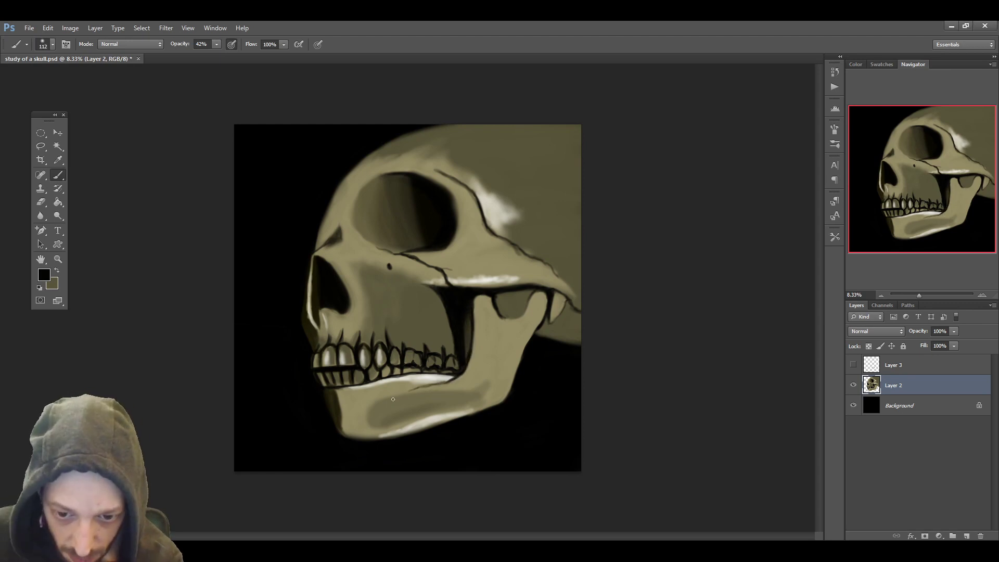
Step: Save, sample the off-white highlight and brighten the cheekbone arch, lower gum line and the jaw's lower edge
{"action": "key", "text": "ctrl+s"}
{"action": "left_click", "coordinate": [505, 281], "text": "alt"}
{"action": "right_click", "coordinate": [461, 273], "text": "alt"}
{"action": "left_click_drag", "start_coordinate": [461, 276], "coordinate": [512, 280]}
{"action": "left_click_drag", "start_coordinate": [419, 277], "coordinate": [449, 266]}
{"action": "left_click_drag", "start_coordinate": [408, 381], "coordinate": [349, 388]}
{"action": "left_click_drag", "start_coordinate": [376, 434], "coordinate": [408, 424]}
{"action": "left_click_drag", "start_coordinate": [460, 277], "coordinate": [528, 281]}
Step: Brighten the upper teeth from the incisors to the molars with highlights, sample the bone tan and save the file
{"action": "right_click", "coordinate": [623, 348], "text": "alt"}
{"action": "mouse_move", "coordinate": [365, 349]}
{"action": "left_mouse_down"}
{"action": "mouse_move", "coordinate": [365, 364]}
{"action": "mouse_move", "coordinate": [382, 365]}
{"action": "left_mouse_up"}
{"action": "mouse_move", "coordinate": [344, 348]}
{"action": "left_mouse_down"}
{"action": "mouse_move", "coordinate": [345, 363]}
{"action": "mouse_move", "coordinate": [329, 363]}
{"action": "left_mouse_up"}
{"action": "left_click_drag", "start_coordinate": [395, 351], "coordinate": [395, 362]}
{"action": "key", "text": "bracketleft"}
{"action": "key", "text": "bracketleft"}
{"action": "left_click", "coordinate": [434, 360]}
{"action": "left_click", "coordinate": [367, 336], "text": "alt"}
{"action": "key", "text": "4"}
{"action": "key", "text": "2"}
{"action": "key", "text": "ctrl+s"}
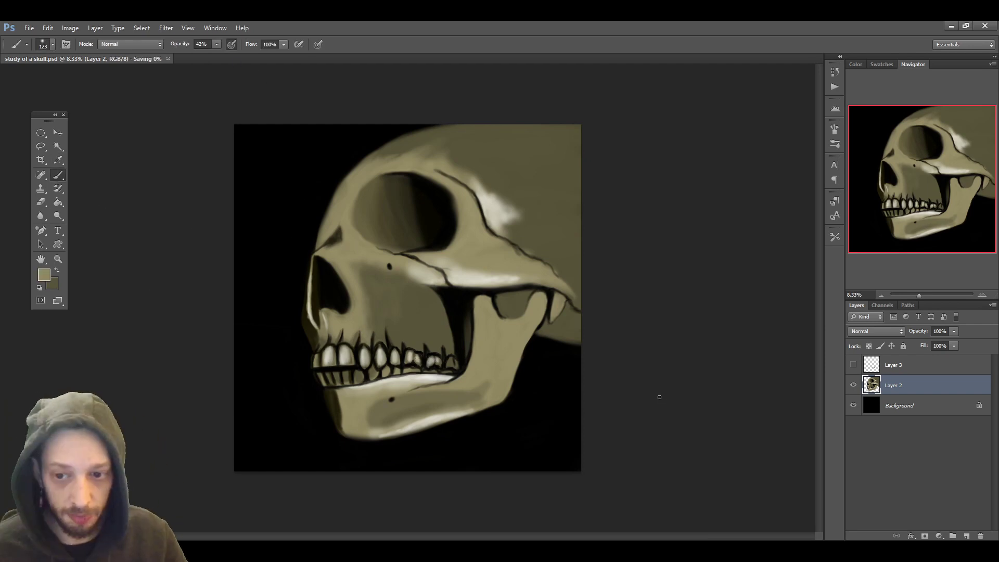
Step: Sample black and darken the opening beneath the cheekbone arch, in front of the jaw branch, with a larger brush
{"action": "left_click", "coordinate": [458, 302], "text": "alt"}
{"action": "key", "text": "bracketright"}
{"action": "key", "text": "bracketright"}
{"action": "key", "text": "bracketright"}
{"action": "mouse_move", "coordinate": [457, 285]}
{"action": "left_mouse_down"}
{"action": "mouse_move", "coordinate": [548, 286]}
{"action": "mouse_move", "coordinate": [501, 290]}
{"action": "mouse_move", "coordinate": [524, 307]}
{"action": "mouse_move", "coordinate": [512, 292]}
{"action": "mouse_move", "coordinate": [468, 345]}
{"action": "left_mouse_up"}
Step: Sample the light cheekbone tone, extend the highlight along the arch's lower edge, touch up the temple contour and save
{"action": "left_click", "coordinate": [448, 273], "text": "alt"}
{"action": "left_click_drag", "start_coordinate": [448, 273], "coordinate": [512, 271]}
{"action": "left_click_drag", "start_coordinate": [490, 224], "coordinate": [511, 239]}
{"action": "key", "text": "ctrl+s"}
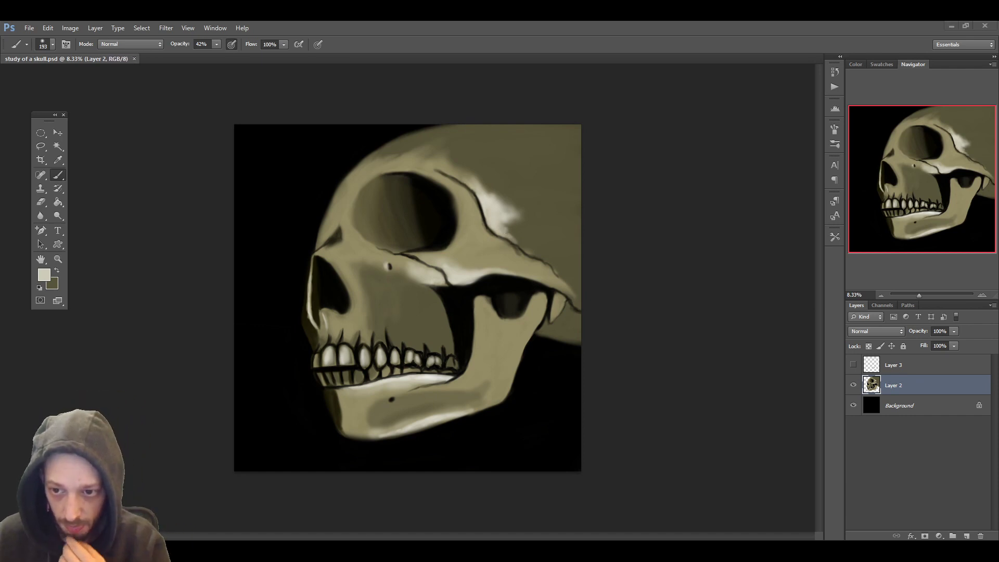
Step: Paint a dark shadow behind the rear end of the cheekbone arch and along its upper contour
{"action": "left_click", "coordinate": [555, 271], "text": "alt"}
{"action": "mouse_move", "coordinate": [555, 271]}
{"action": "left_mouse_down"}
{"action": "mouse_move", "coordinate": [526, 249]}
{"action": "mouse_move", "coordinate": [576, 281]}
{"action": "left_mouse_up"}
{"action": "mouse_move", "coordinate": [572, 306]}
{"action": "left_mouse_down"}
{"action": "mouse_move", "coordinate": [556, 335]}
{"action": "mouse_move", "coordinate": [588, 332]}
{"action": "mouse_move", "coordinate": [560, 322]}
{"action": "mouse_move", "coordinate": [571, 286]}
{"action": "left_mouse_up"}
{"action": "left_click", "coordinate": [515, 250], "text": "alt"}
{"action": "left_click_drag", "start_coordinate": [508, 246], "coordinate": [529, 259]}
Step: Darken the crease at the nose bridge and the front contour of the nasal opening, and save the file
{"action": "left_click_drag", "start_coordinate": [343, 228], "coordinate": [327, 249]}
{"action": "left_click", "coordinate": [298, 323], "text": "alt"}
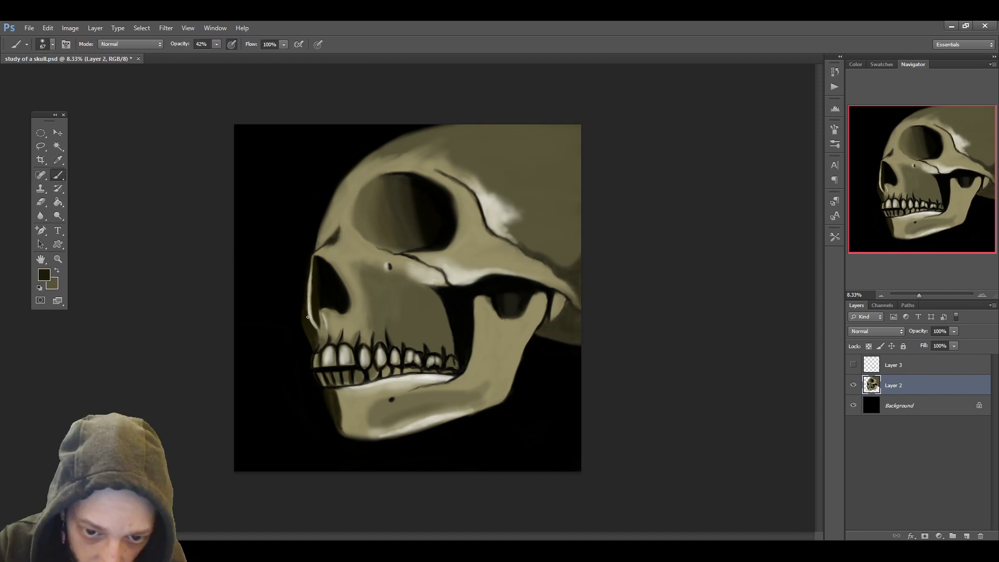
{"action": "left_click_drag", "start_coordinate": [312, 274], "coordinate": [311, 305]}
{"action": "key", "text": "ctrl+s"}
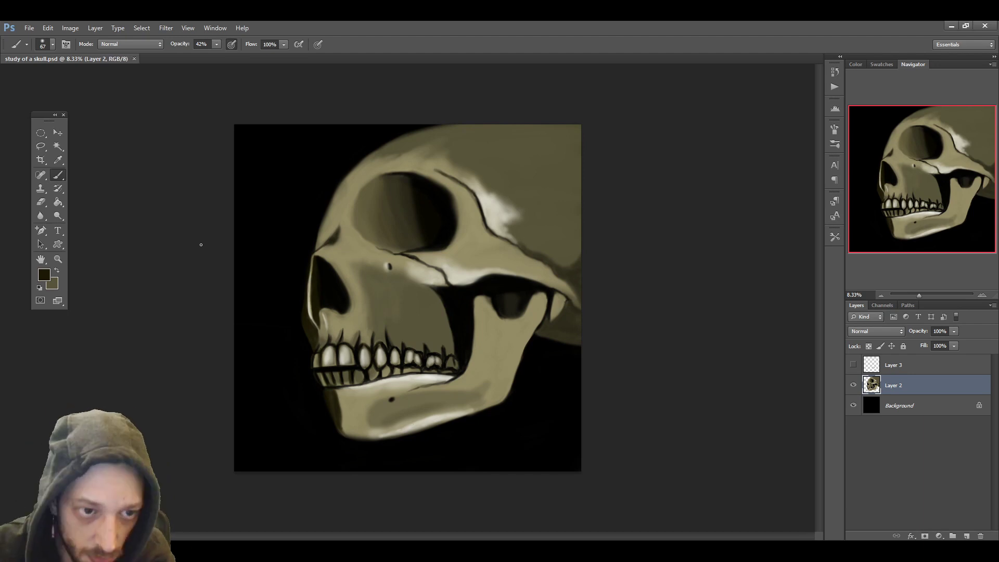
Step: Sample the upper jaw's shadow tone and paint vertical root streaks above the upper teeth
{"action": "left_click", "coordinate": [419, 290], "text": "alt"}
{"action": "mouse_move", "coordinate": [409, 282]}
{"action": "left_mouse_down"}
{"action": "mouse_move", "coordinate": [438, 301]}
{"action": "mouse_move", "coordinate": [448, 330]}
{"action": "left_mouse_up"}
{"action": "mouse_move", "coordinate": [422, 289]}
{"action": "left_mouse_down"}
{"action": "mouse_move", "coordinate": [450, 346]}
{"action": "mouse_move", "coordinate": [408, 346]}
{"action": "mouse_move", "coordinate": [414, 285]}
{"action": "mouse_move", "coordinate": [446, 354]}
{"action": "mouse_move", "coordinate": [446, 323]}
{"action": "left_mouse_up"}
{"action": "key", "text": "bracketleft"}
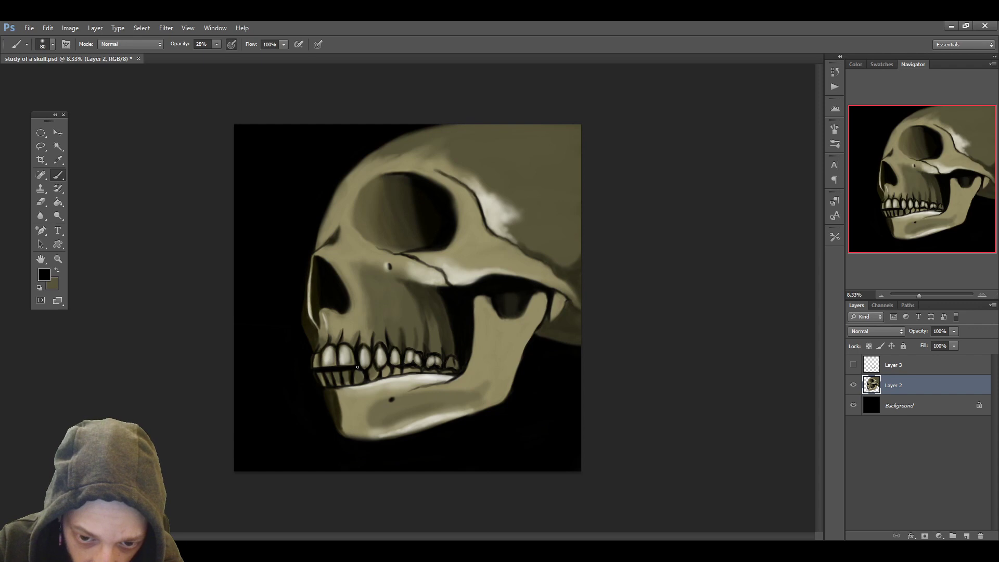
{"action": "left_click", "coordinate": [394, 351], "text": "alt"}
{"action": "left_click", "coordinate": [413, 367], "text": "alt"}
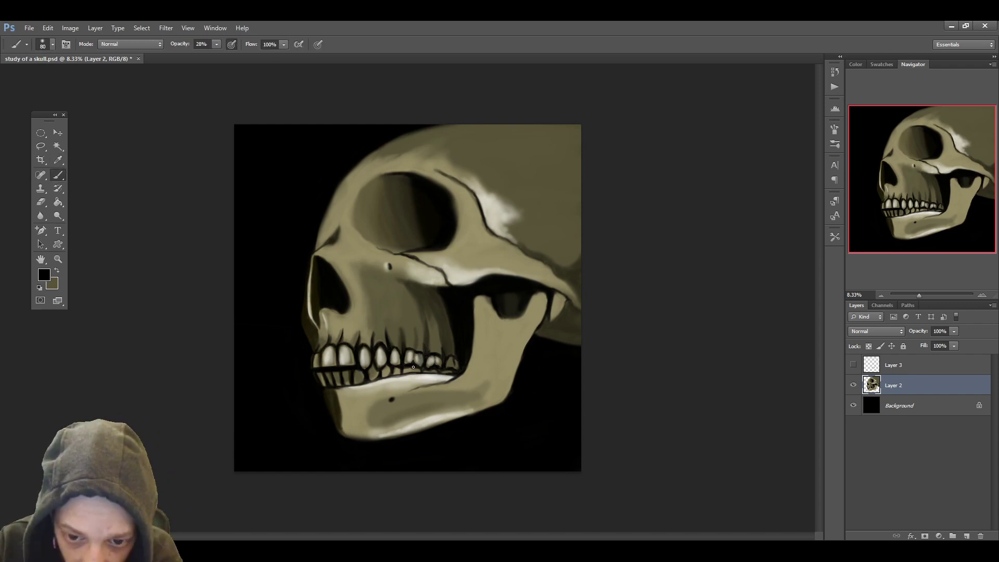
Step: Deepen the shadow beneath the cheekbone arch and along the upper jaw's rear edge with black at 28% opacity
{"action": "mouse_move", "coordinate": [487, 276]}
{"action": "left_mouse_down"}
{"action": "mouse_move", "coordinate": [518, 274]}
{"action": "mouse_move", "coordinate": [538, 291]}
{"action": "left_mouse_up"}
{"action": "left_click", "coordinate": [468, 314], "text": "alt"}
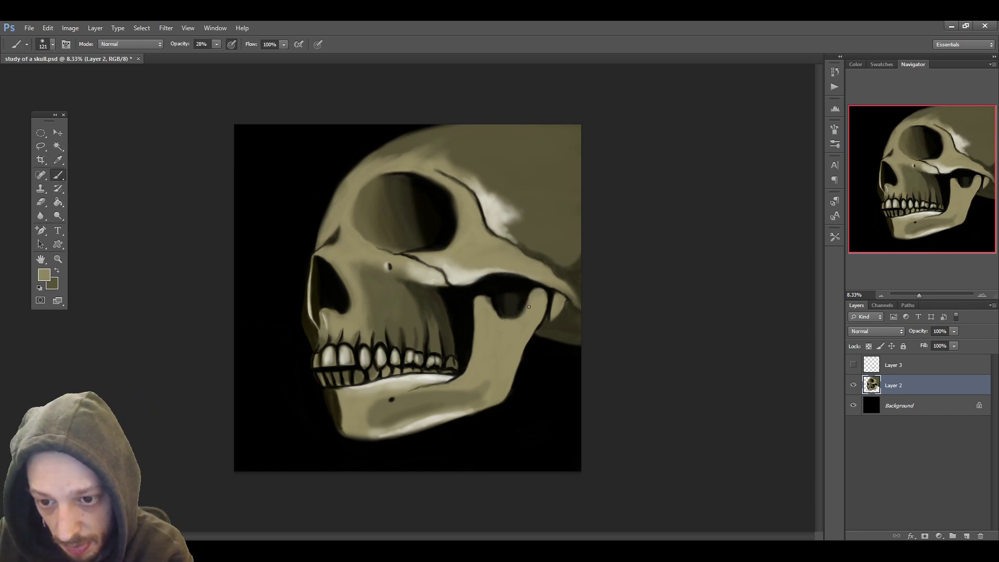
{"action": "left_click", "coordinate": [504, 312], "text": "alt"}
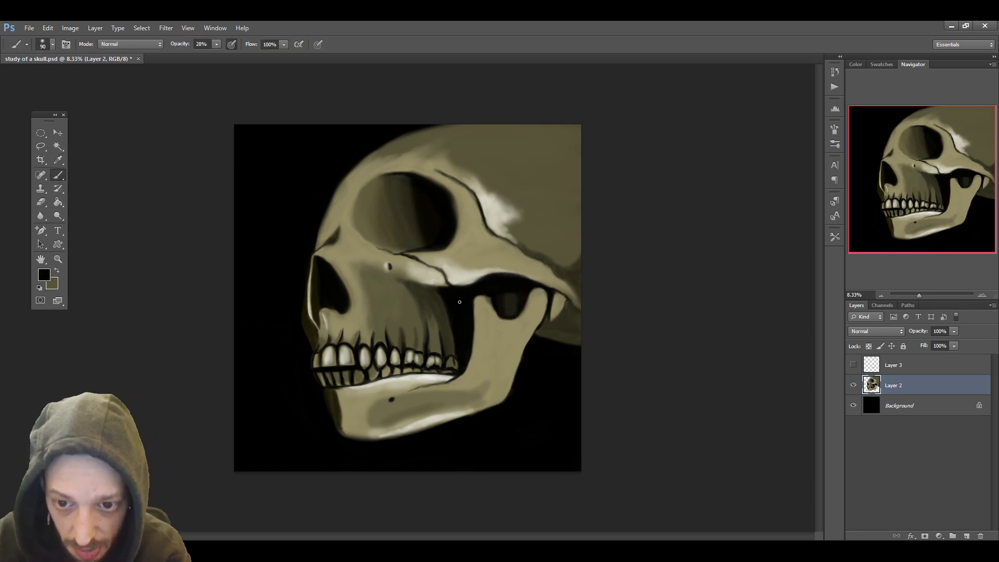
{"action": "left_click_drag", "start_coordinate": [432, 288], "coordinate": [456, 364]}
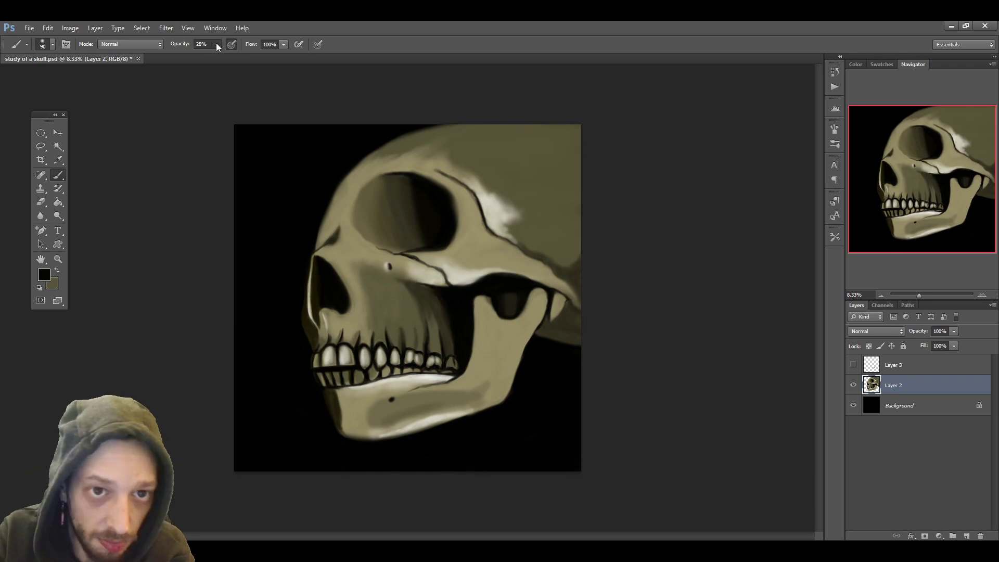
{"action": "left_click", "coordinate": [43, 275]}
{"action": "left_click", "coordinate": [8, 196]}
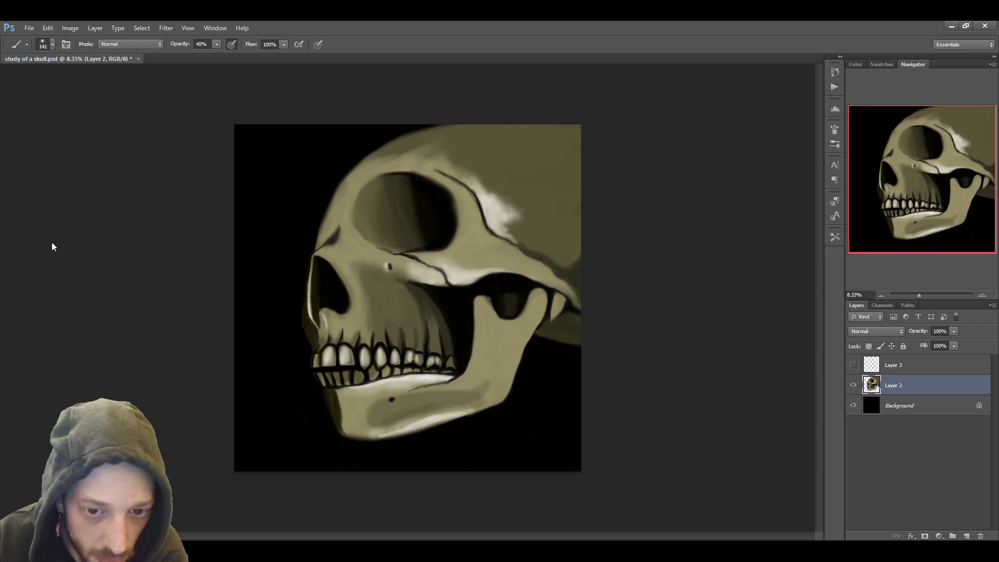
Step: Clean up the jaw's lower rear contour with the Eraser at 80% opacity and return to the Brush
{"action": "key", "text": "e"}
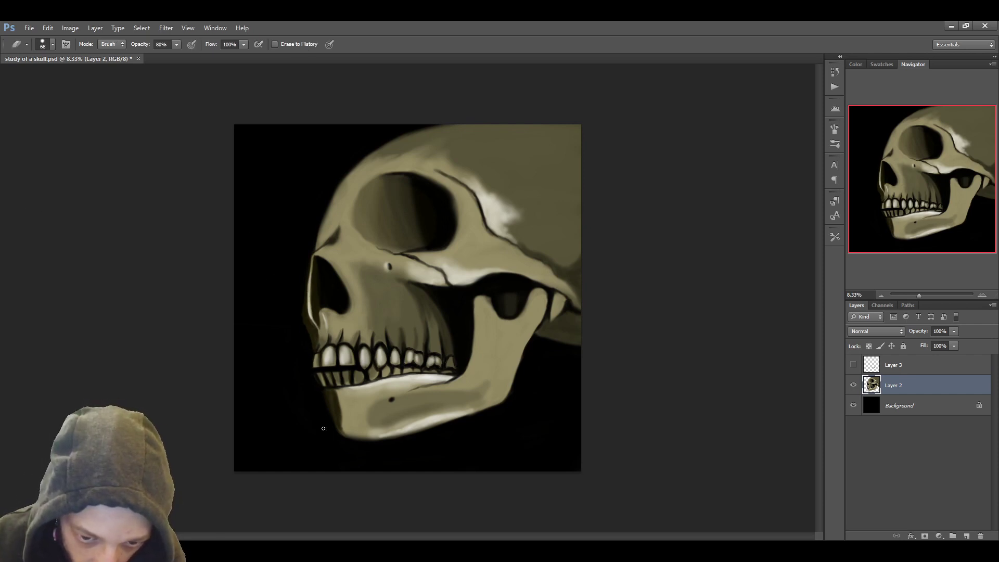
{"action": "left_click_drag", "start_coordinate": [466, 416], "coordinate": [513, 390]}
{"action": "key", "text": "b"}
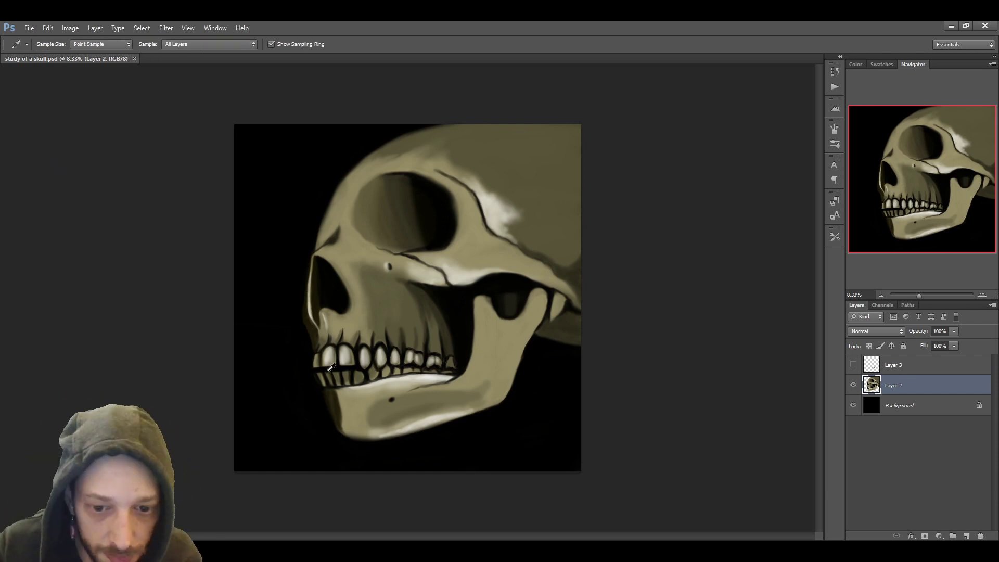
Step: Paint light tones over the upper and lower teeth at 40% opacity
{"action": "mouse_move", "coordinate": [325, 355]}
{"action": "left_mouse_down"}
{"action": "mouse_move", "coordinate": [323, 363]}
{"action": "mouse_move", "coordinate": [445, 374]}
{"action": "left_mouse_up"}
{"action": "left_click_drag", "start_coordinate": [420, 352], "coordinate": [435, 362]}
{"action": "left_click_drag", "start_coordinate": [407, 353], "coordinate": [380, 356]}
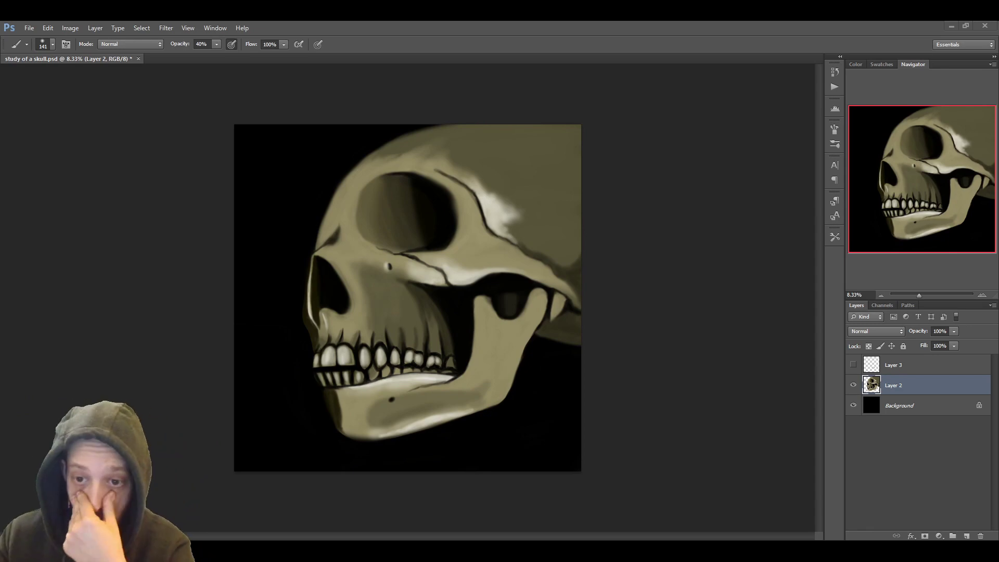
Step: Sample the cheekbone tone and refine the highlight along the crack below the eye socket with a smaller brush
{"action": "left_click", "coordinate": [981, 295]}
{"action": "left_click", "coordinate": [425, 269], "text": "alt"}
{"action": "key", "text": "bracketleft"}
{"action": "key", "text": "bracketleft"}
{"action": "mouse_move", "coordinate": [420, 269]}
{"action": "left_mouse_down"}
{"action": "mouse_move", "coordinate": [404, 263]}
{"action": "mouse_move", "coordinate": [459, 277]}
{"action": "left_mouse_up"}
Step: Blend the bone beneath the eye socket with a larger brush at 20% opacity
{"action": "left_click", "coordinate": [54, 165], "text": "alt"}
{"action": "key", "text": "2"}
{"action": "key", "text": "bracketright"}
{"action": "key", "text": "bracketright"}
{"action": "key", "text": "bracketright"}
{"action": "key", "text": "bracketright"}
{"action": "key", "text": "bracketright"}
{"action": "key", "text": "bracketright"}
{"action": "mouse_move", "coordinate": [413, 248]}
{"action": "left_mouse_down"}
{"action": "mouse_move", "coordinate": [386, 364]}
{"action": "mouse_move", "coordinate": [359, 348]}
{"action": "mouse_move", "coordinate": [409, 359]}
{"action": "mouse_move", "coordinate": [394, 263]}
{"action": "left_mouse_up"}
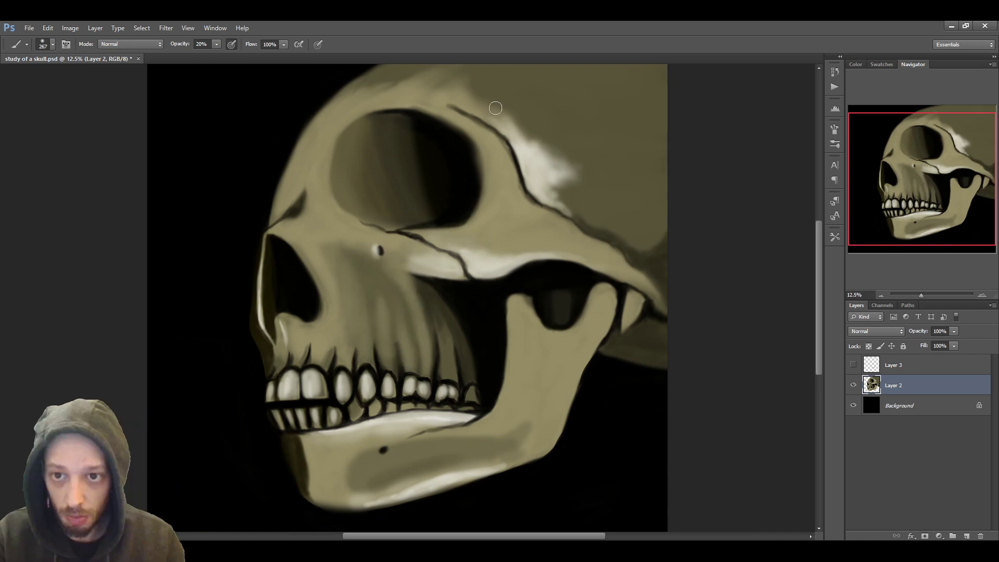
Step: Soften the white temple highlight and lighten the temple behind the brow, raising the brush opacity to 37%
{"action": "mouse_move", "coordinate": [519, 121]}
{"action": "left_mouse_down"}
{"action": "mouse_move", "coordinate": [573, 169]}
{"action": "mouse_move", "coordinate": [564, 130]}
{"action": "left_mouse_up"}
{"action": "left_click_drag", "start_coordinate": [213, 47], "coordinate": [224, 56]}
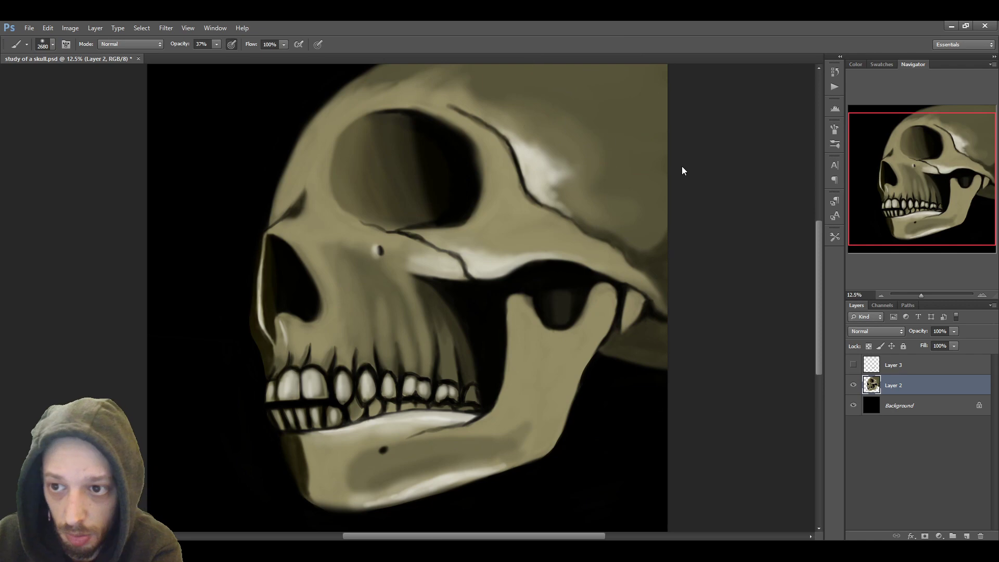
{"action": "mouse_move", "coordinate": [497, 76]}
{"action": "left_mouse_down"}
{"action": "mouse_move", "coordinate": [481, 103]}
{"action": "mouse_move", "coordinate": [354, 98]}
{"action": "mouse_move", "coordinate": [469, 75]}
{"action": "mouse_move", "coordinate": [554, 149]}
{"action": "mouse_move", "coordinate": [581, 213]}
{"action": "mouse_move", "coordinate": [590, 150]}
{"action": "left_mouse_up"}
{"action": "left_click", "coordinate": [551, 112], "text": "alt"}
Step: Taper the temple contour's upper end, darken the notch at the nose bridge and shade inside the eye socket
{"action": "left_click_drag", "start_coordinate": [450, 106], "coordinate": [468, 117]}
{"action": "left_click", "coordinate": [299, 208], "text": "alt"}
{"action": "left_click_drag", "start_coordinate": [302, 210], "coordinate": [304, 216]}
{"action": "mouse_move", "coordinate": [400, 229]}
{"action": "left_mouse_down"}
{"action": "mouse_move", "coordinate": [386, 228]}
{"action": "mouse_move", "coordinate": [474, 207]}
{"action": "mouse_move", "coordinate": [464, 132]}
{"action": "left_mouse_up"}
{"action": "left_click", "coordinate": [195, 163], "text": "alt"}
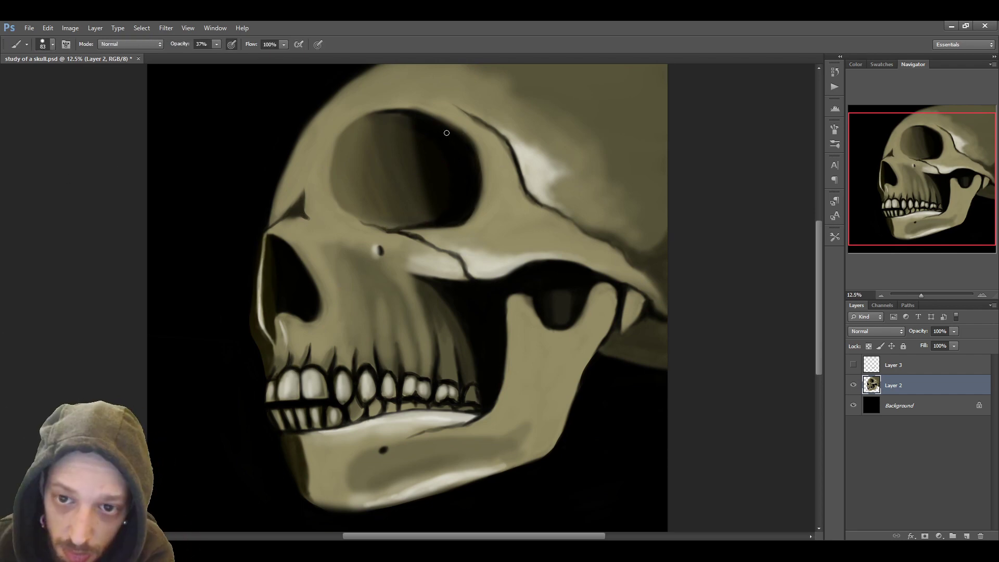
Step: Sharpen the black contour behind the cheekbone and the start of the crack below the eye socket with a smaller brush
{"action": "key", "text": "["}
{"action": "key", "text": "["}
{"action": "key", "text": "["}
{"action": "key", "text": "["}
{"action": "mouse_move", "coordinate": [528, 194]}
{"action": "left_mouse_down"}
{"action": "mouse_move", "coordinate": [576, 225]}
{"action": "mouse_move", "coordinate": [536, 209]}
{"action": "mouse_move", "coordinate": [571, 222]}
{"action": "left_mouse_up"}
{"action": "left_click", "coordinate": [536, 211], "text": "alt"}
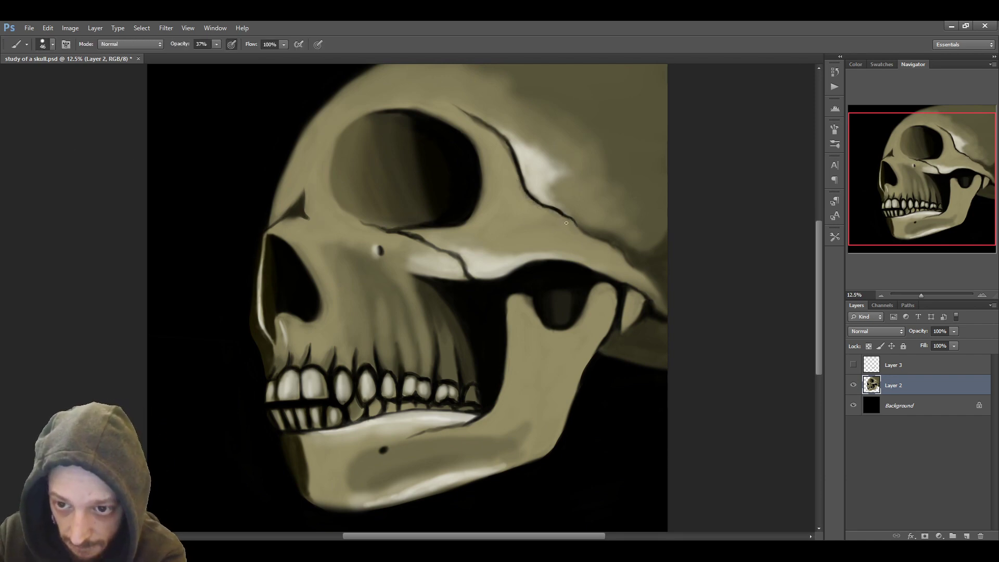
{"action": "left_click_drag", "start_coordinate": [363, 222], "coordinate": [385, 230]}
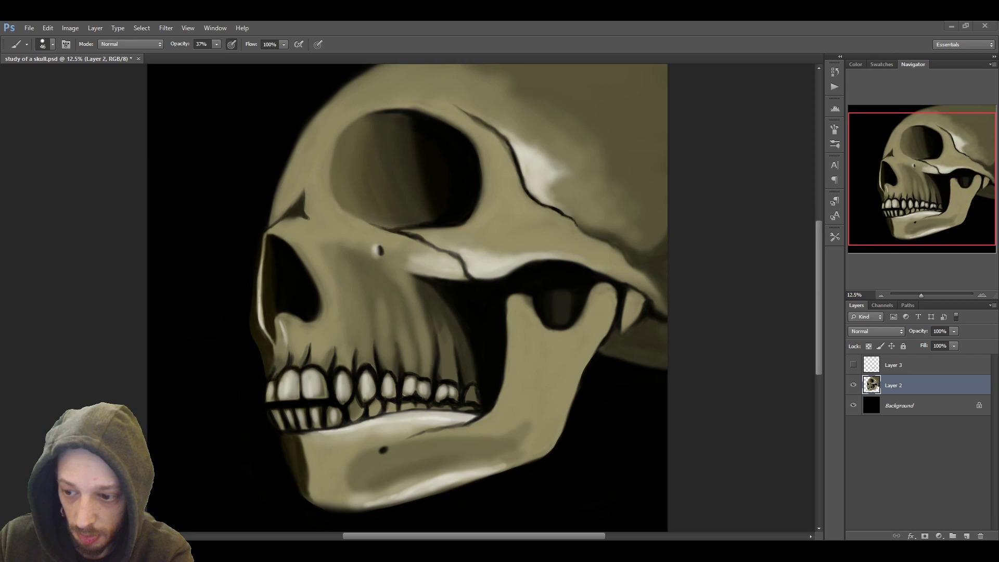
Step: Trim the front contour below the nasal opening with the Eraser at 80% opacity
{"action": "left_click", "coordinate": [42, 207]}
{"action": "key", "text": "e"}
{"action": "left_click_drag", "start_coordinate": [263, 369], "coordinate": [255, 346]}
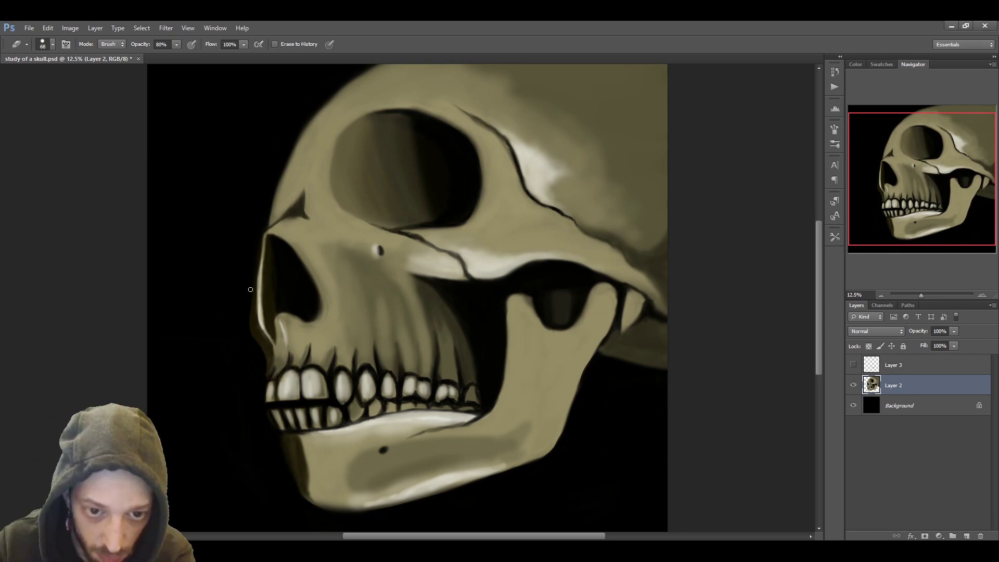
Step: Brighten the upper teeth with sampled off-white at 59% brush opacity, save, and touch up the contour above the front teeth
{"action": "key", "text": "b"}
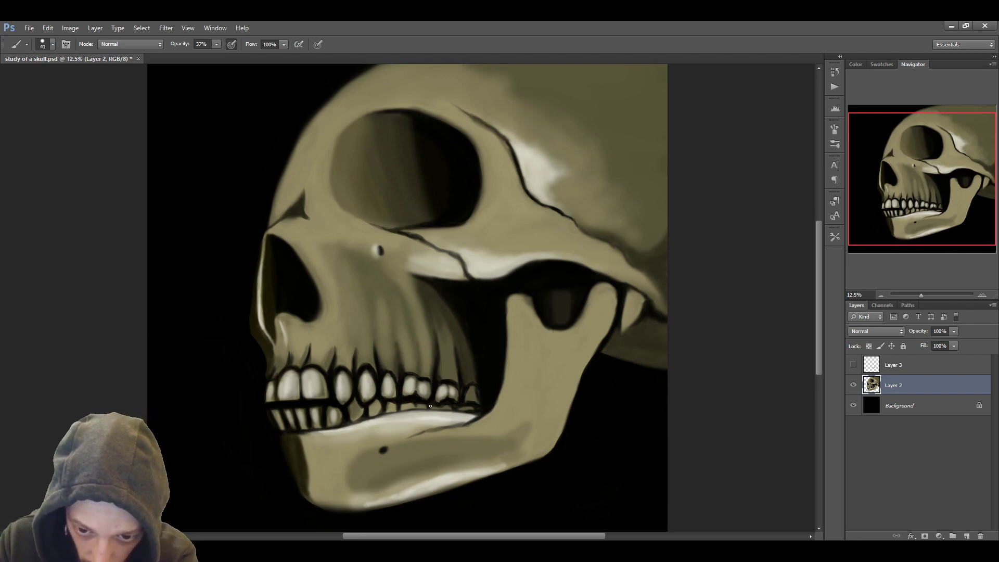
{"action": "key", "text": "5"}
{"action": "key", "text": "9"}
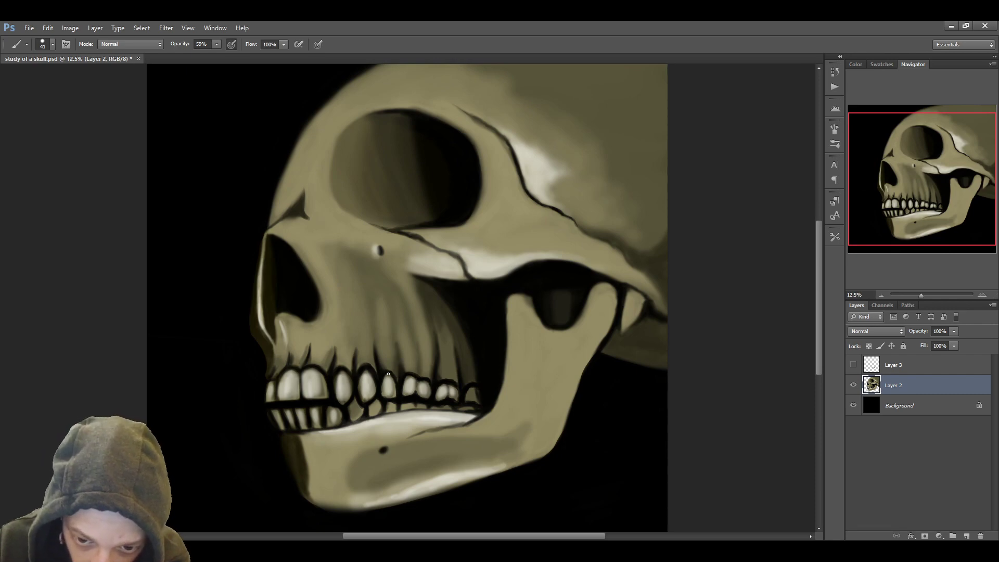
{"action": "left_click", "coordinate": [312, 379], "text": "alt"}
{"action": "left_click_drag", "start_coordinate": [335, 377], "coordinate": [361, 379]}
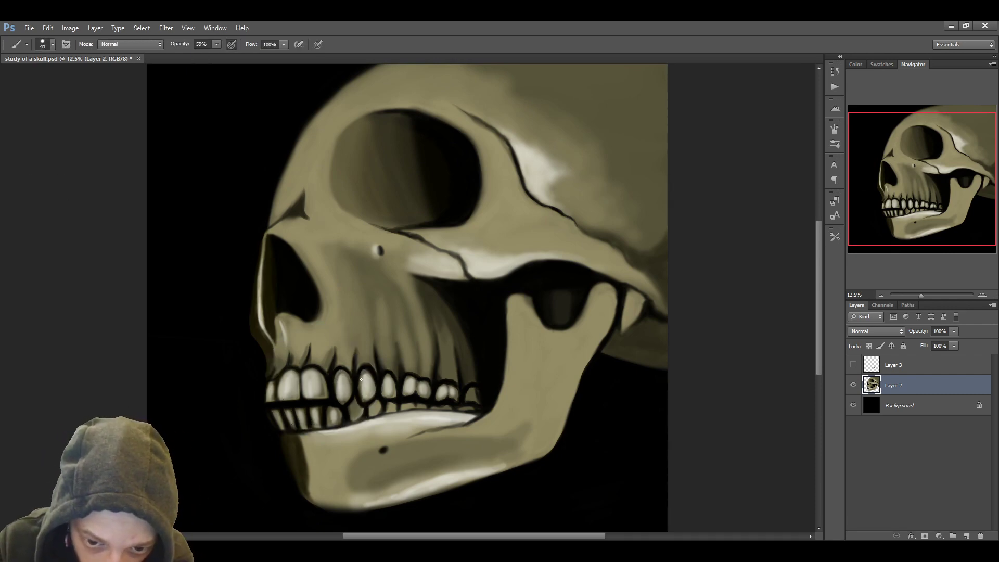
{"action": "left_click_drag", "start_coordinate": [298, 373], "coordinate": [298, 399]}
{"action": "mouse_move", "coordinate": [275, 380]}
{"action": "left_mouse_down"}
{"action": "mouse_move", "coordinate": [275, 399]}
{"action": "mouse_move", "coordinate": [320, 396]}
{"action": "mouse_move", "coordinate": [311, 371]}
{"action": "mouse_move", "coordinate": [286, 391]}
{"action": "mouse_move", "coordinate": [270, 385]}
{"action": "left_mouse_up"}
{"action": "left_click", "coordinate": [303, 374], "text": "alt"}
{"action": "key", "text": "bracketright"}
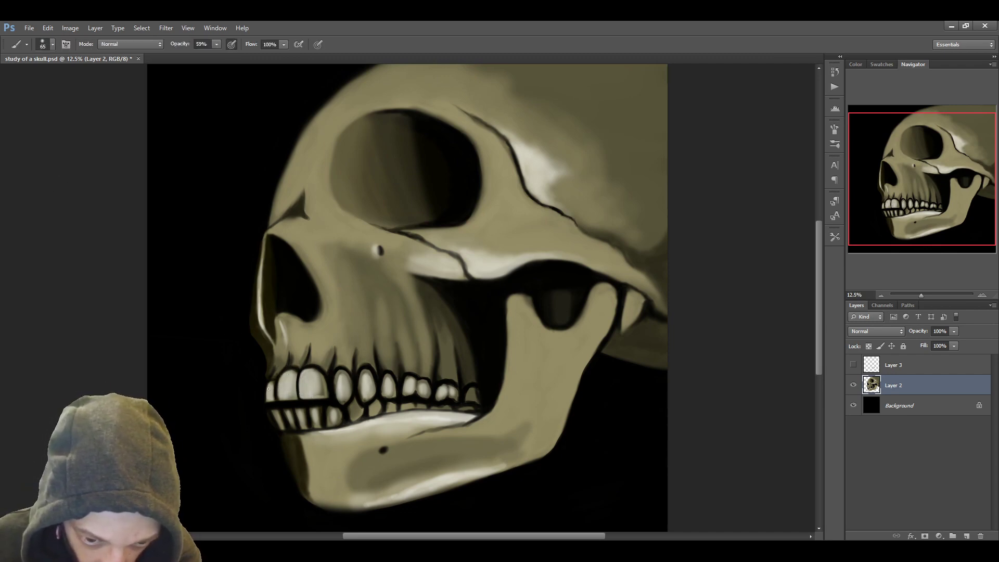
{"action": "key", "text": "ctrl+s"}
{"action": "left_click_drag", "start_coordinate": [274, 335], "coordinate": [277, 367]}
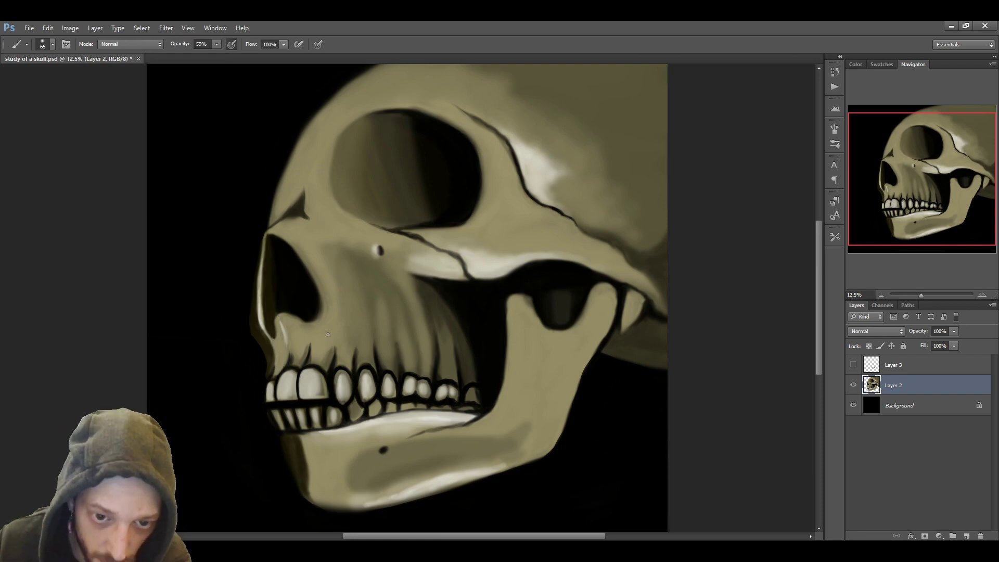
Step: Delete the hidden top layer, add a new layer, outline the nasal opening's rim on it and save
{"action": "left_click_drag", "start_coordinate": [916, 364], "coordinate": [980, 535]}
{"action": "left_click", "coordinate": [966, 535]}
{"action": "mouse_move", "coordinate": [269, 236]}
{"action": "left_mouse_down"}
{"action": "mouse_move", "coordinate": [312, 288]}
{"action": "mouse_move", "coordinate": [274, 238]}
{"action": "mouse_move", "coordinate": [301, 273]}
{"action": "mouse_move", "coordinate": [293, 285]}
{"action": "mouse_move", "coordinate": [306, 317]}
{"action": "left_mouse_up"}
{"action": "key", "text": "alt"}
{"action": "left_click_drag", "start_coordinate": [269, 235], "coordinate": [281, 248]}
{"action": "left_click_drag", "start_coordinate": [283, 312], "coordinate": [290, 314]}
{"action": "key", "text": "ctrl+s"}
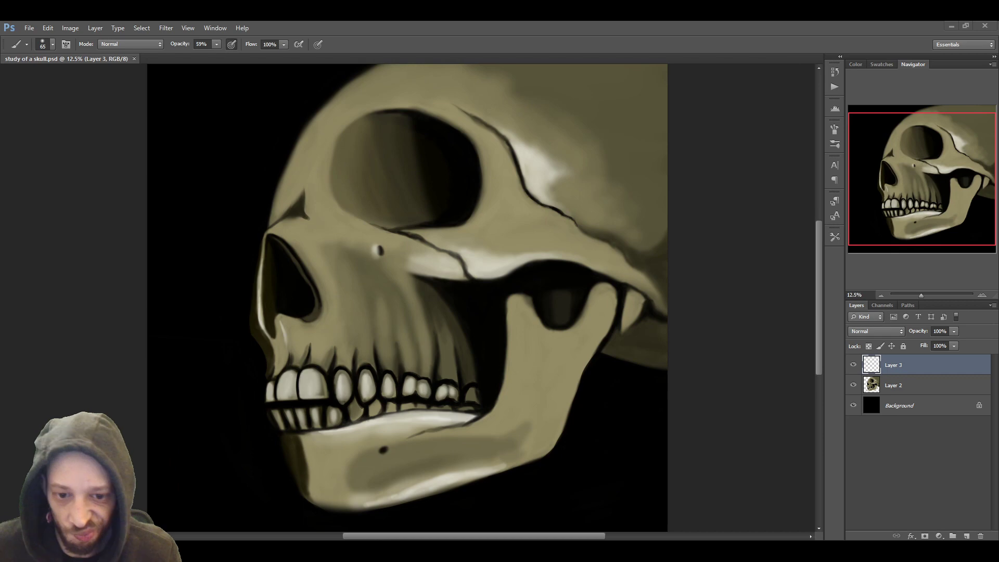
Step: Sharpen the dark line along the cheekbone arch's underside and the crack running across the cheekbone
{"action": "mouse_move", "coordinate": [439, 279]}
{"action": "left_mouse_down"}
{"action": "mouse_move", "coordinate": [541, 261]}
{"action": "mouse_move", "coordinate": [619, 282]}
{"action": "left_mouse_up"}
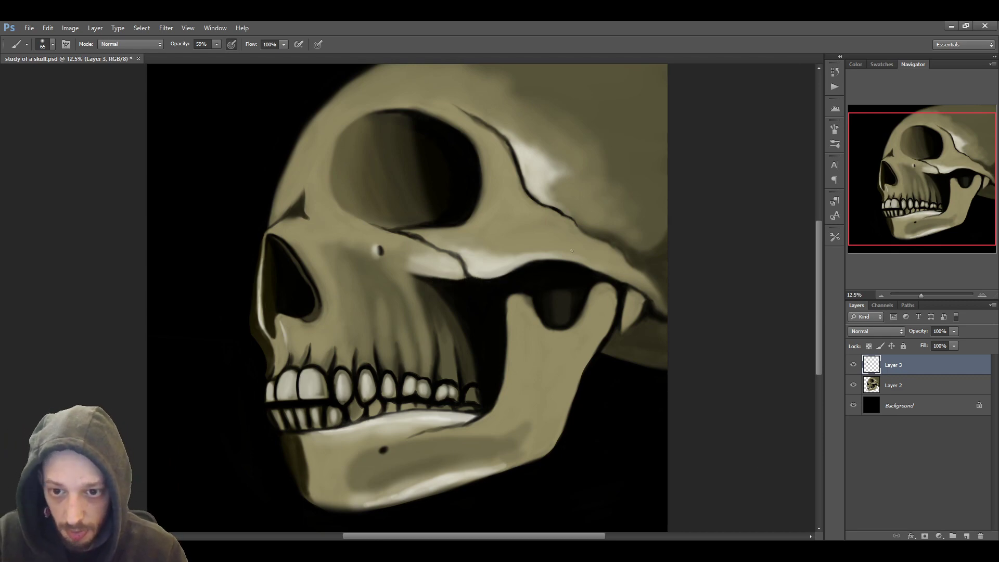
{"action": "left_click_drag", "start_coordinate": [458, 257], "coordinate": [467, 277]}
{"action": "mouse_move", "coordinate": [415, 227]}
{"action": "left_mouse_down"}
{"action": "mouse_move", "coordinate": [396, 231]}
{"action": "mouse_move", "coordinate": [450, 253]}
{"action": "left_mouse_up"}
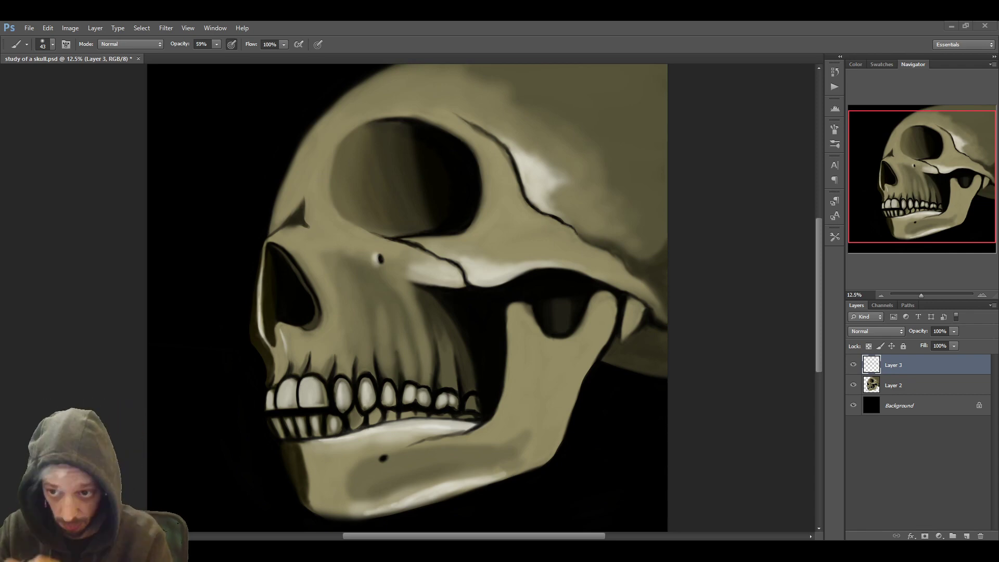
Step: Resize the brush and darken the small spine at the base of the nasal opening
{"action": "left_click", "coordinate": [67, 170]}
{"action": "right_click", "coordinate": [67, 170], "text": "alt"}
{"action": "left_click_drag", "start_coordinate": [275, 336], "coordinate": [274, 346]}
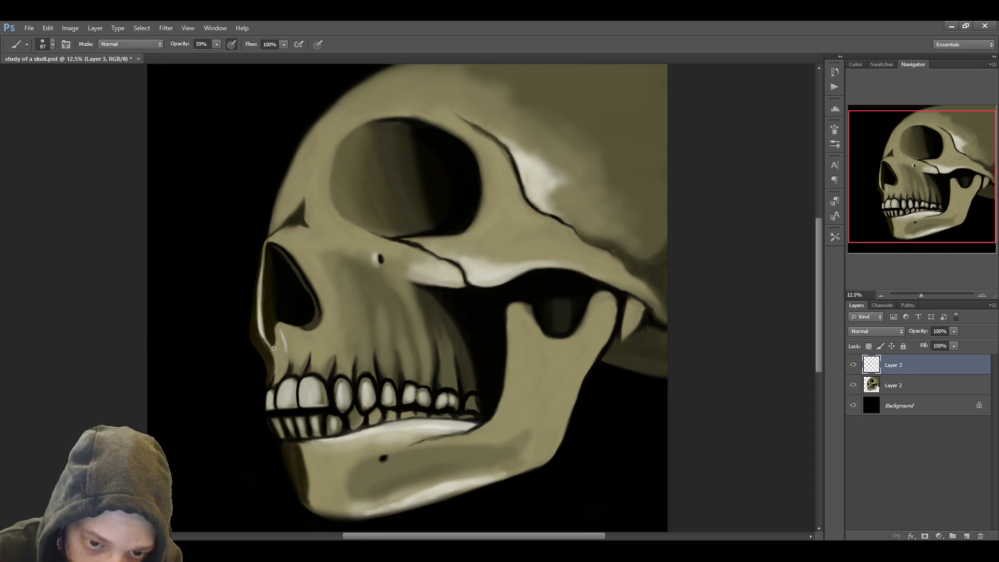
{"action": "key", "text": "alt"}
{"action": "key", "text": "alt"}
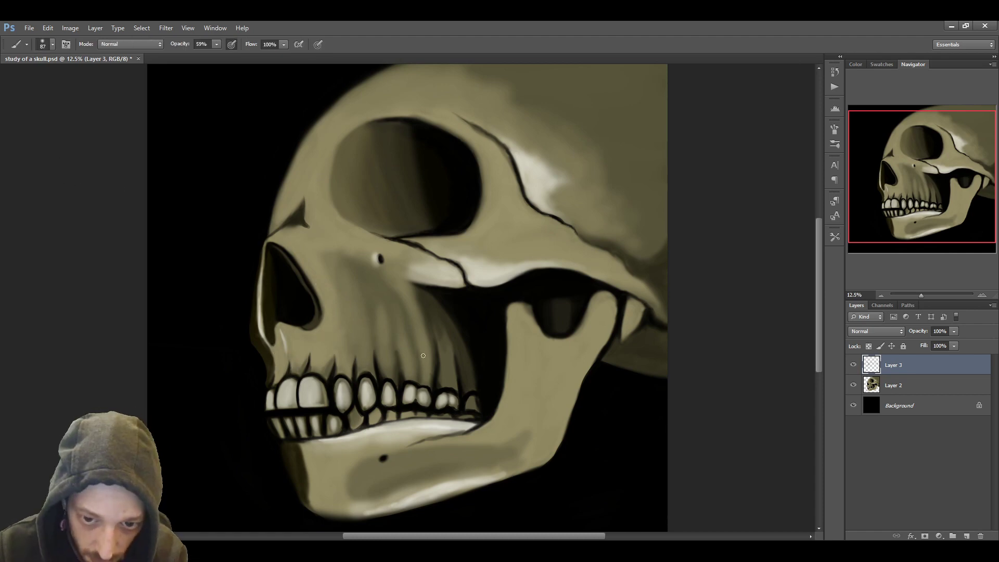
Step: Shade the root grooves above the upper canines and molars with a larger brush
{"action": "mouse_move", "coordinate": [393, 351]}
{"action": "left_mouse_down"}
{"action": "mouse_move", "coordinate": [395, 377]}
{"action": "mouse_move", "coordinate": [382, 377]}
{"action": "mouse_move", "coordinate": [376, 338]}
{"action": "mouse_move", "coordinate": [373, 364]}
{"action": "left_mouse_up"}
{"action": "key", "text": "bracketright"}
{"action": "mouse_move", "coordinate": [354, 356]}
{"action": "left_mouse_down"}
{"action": "mouse_move", "coordinate": [354, 371]}
{"action": "mouse_move", "coordinate": [428, 386]}
{"action": "left_mouse_up"}
{"action": "left_click_drag", "start_coordinate": [433, 360], "coordinate": [432, 379]}
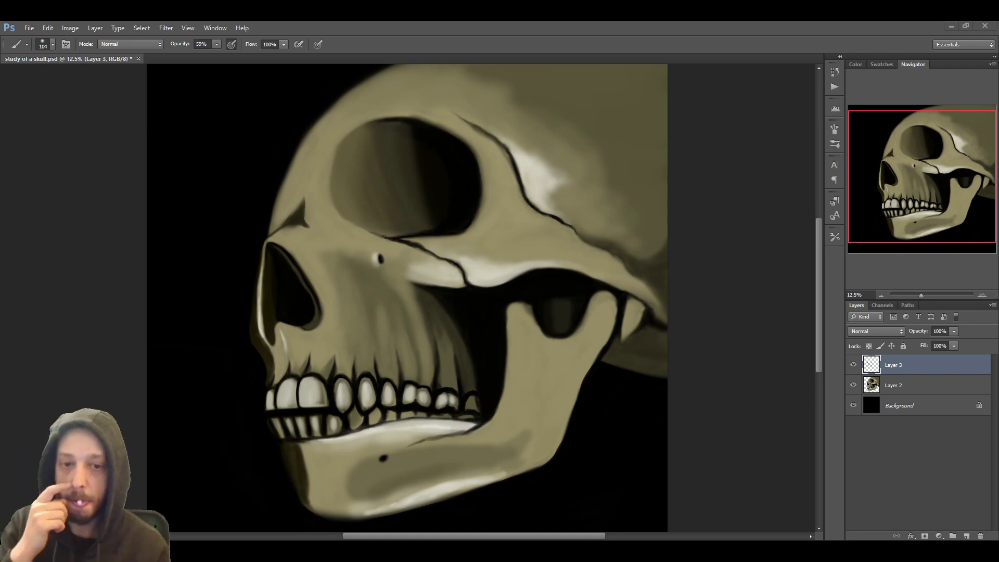
Step: Shade the chin's front edge beneath the lower front teeth
{"action": "left_click", "coordinate": [42, 262]}
{"action": "key", "text": "alt"}
{"action": "left_click_drag", "start_coordinate": [298, 443], "coordinate": [304, 471]}
{"action": "key", "text": "alt+Tab"}
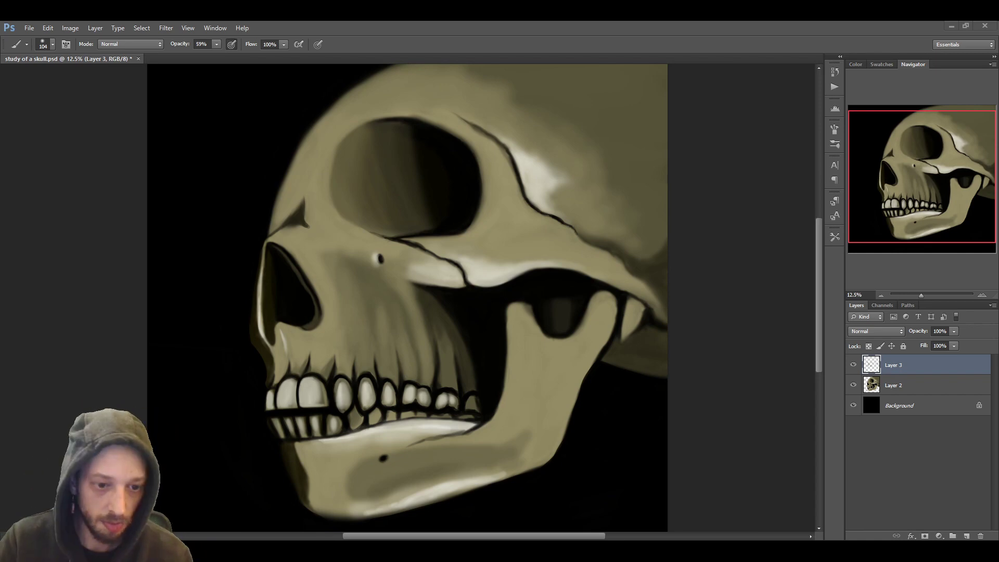
{"action": "left_click", "coordinate": [680, 425]}
{"action": "key", "text": "alt+Tab"}
{"action": "key", "text": "alt+Tab"}
{"action": "key", "text": "space"}
Step: Draw thin root grooves below the lower front teeth with a smaller brush at 34% opacity and darken the gap behind the incisor
{"action": "key", "text": "bracketleft"}
{"action": "key", "text": "bracketleft"}
{"action": "key", "text": "bracketleft"}
{"action": "key", "text": "bracketleft"}
{"action": "key", "text": "bracketleft"}
{"action": "key", "text": "bracketleft"}
{"action": "left_click_drag", "start_coordinate": [216, 45], "coordinate": [205, 65]}
{"action": "mouse_move", "coordinate": [303, 452]}
{"action": "left_mouse_down"}
{"action": "mouse_move", "coordinate": [300, 441]}
{"action": "mouse_move", "coordinate": [316, 458]}
{"action": "left_mouse_up"}
{"action": "mouse_move", "coordinate": [322, 438]}
{"action": "left_mouse_down"}
{"action": "mouse_move", "coordinate": [326, 455]}
{"action": "mouse_move", "coordinate": [340, 451]}
{"action": "mouse_move", "coordinate": [296, 458]}
{"action": "mouse_move", "coordinate": [298, 440]}
{"action": "mouse_move", "coordinate": [325, 448]}
{"action": "left_mouse_up"}
{"action": "key", "text": "alt"}
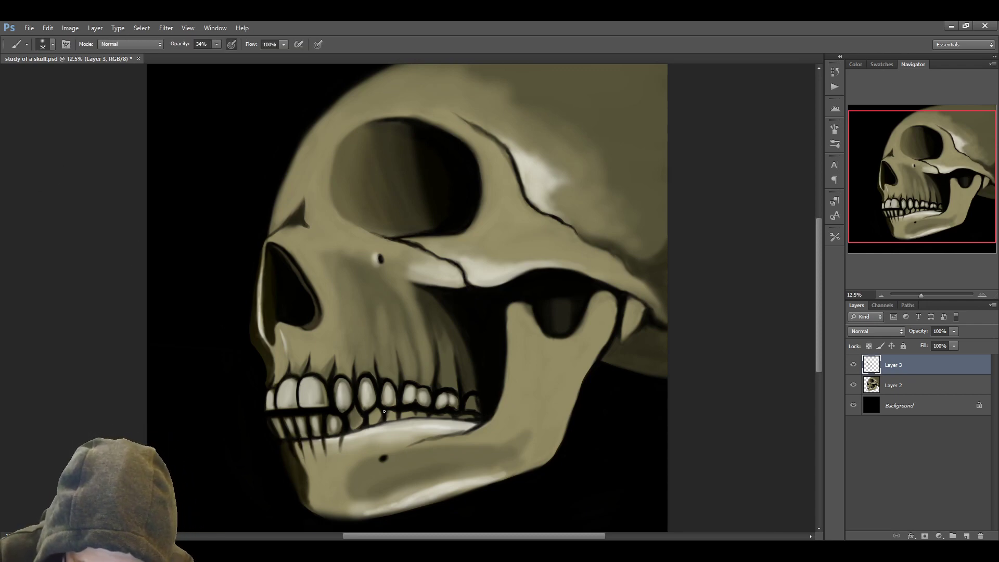
{"action": "left_click_drag", "start_coordinate": [330, 390], "coordinate": [327, 407]}
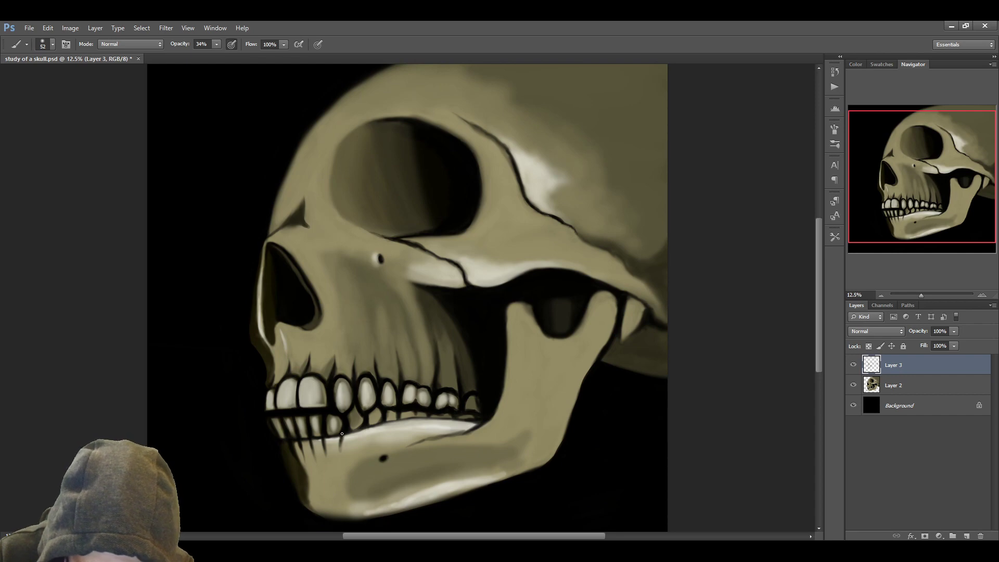
Step: Darken the corner behind the molars and the rear gum line of the lower jaw at 48% opacity
{"action": "key", "text": "0"}
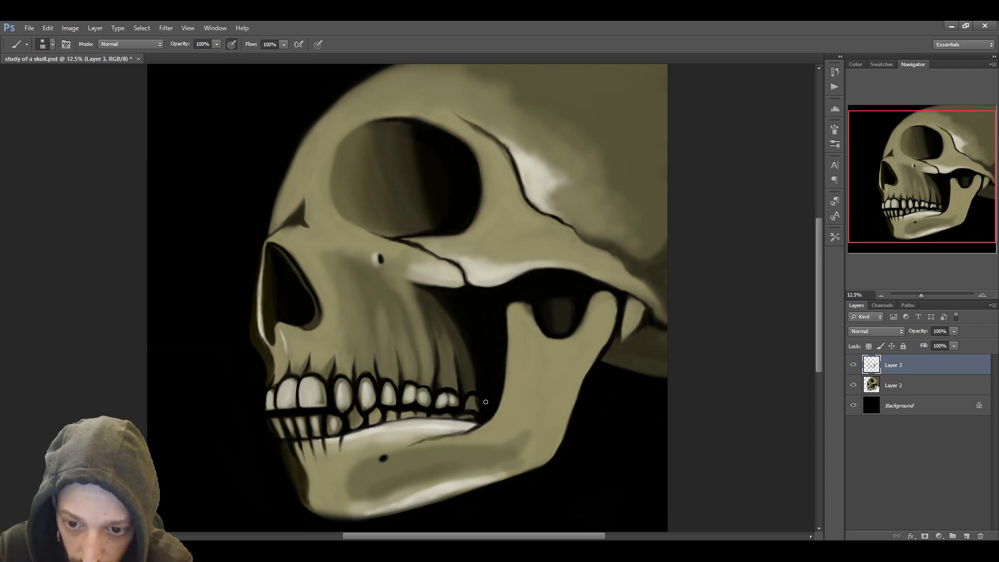
{"action": "key", "text": "4"}
{"action": "key", "text": "8"}
{"action": "mouse_move", "coordinate": [435, 438]}
{"action": "left_mouse_down"}
{"action": "mouse_move", "coordinate": [475, 425]}
{"action": "mouse_move", "coordinate": [467, 412]}
{"action": "left_mouse_up"}
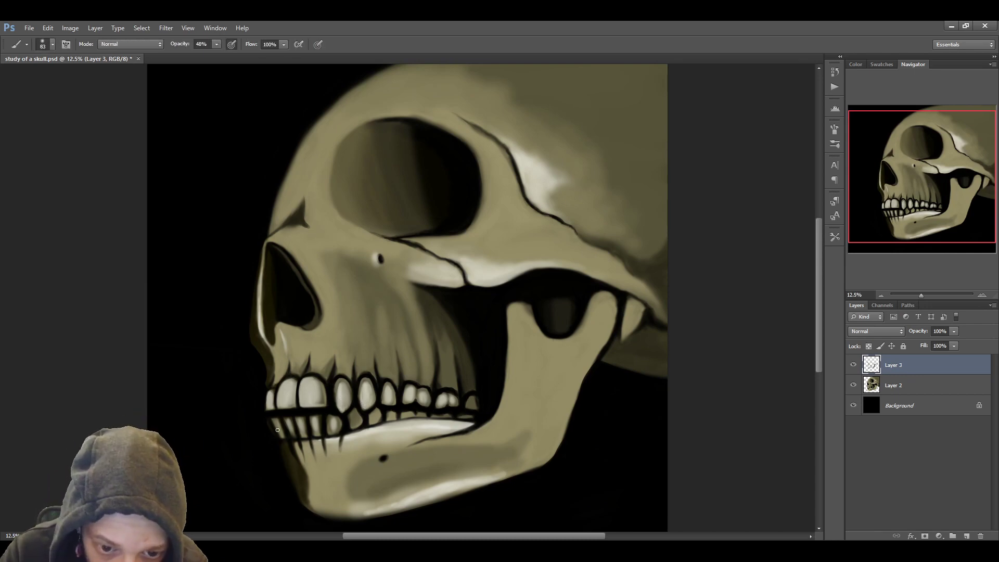
Step: Darken the temple line and touch up the lower front teeth with a 66 px brush, and save the painting
{"action": "right_click", "coordinate": [162, 167], "text": "alt"}
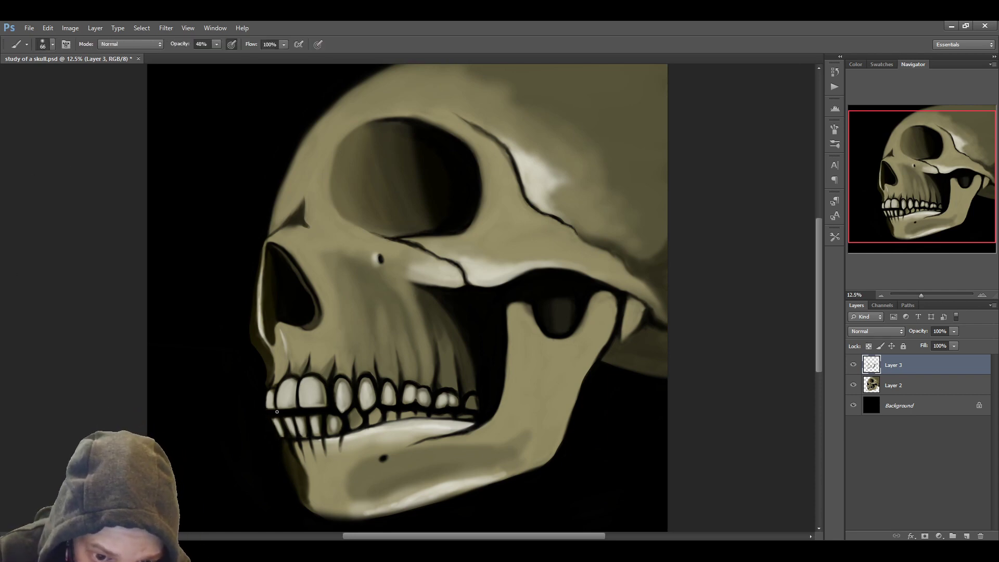
{"action": "left_click_drag", "start_coordinate": [502, 143], "coordinate": [546, 213]}
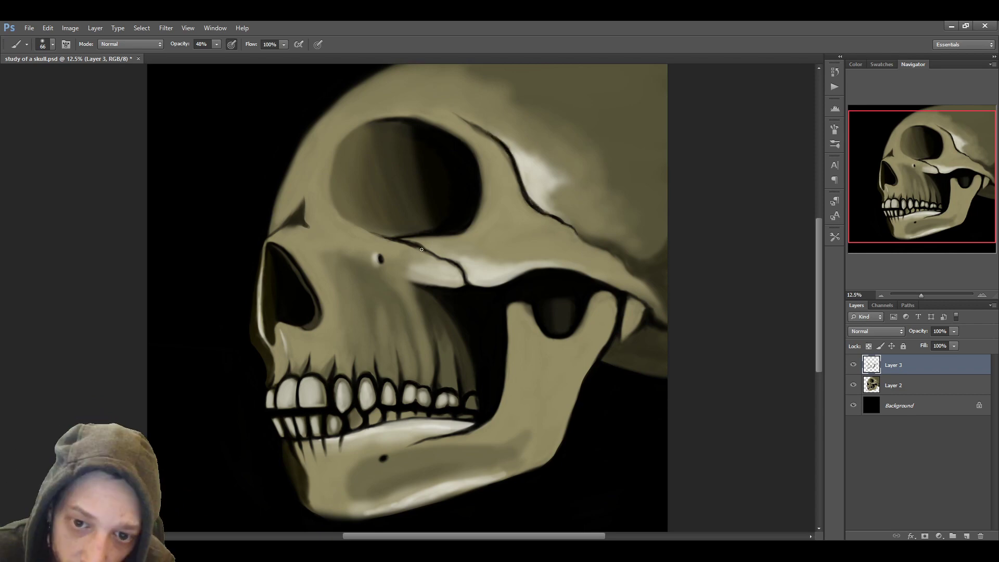
{"action": "key", "text": "ctrl+s"}
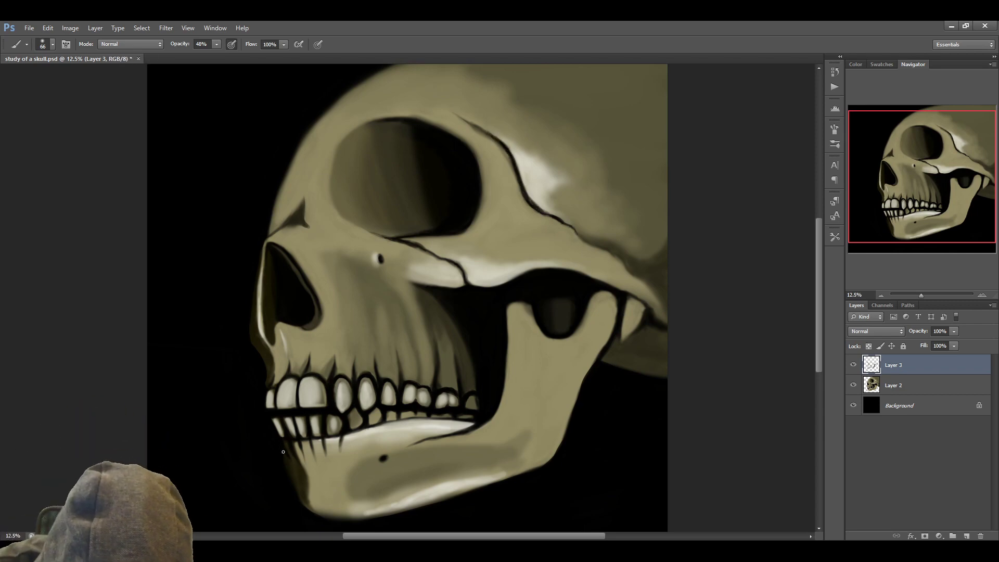
Step: Paint a light rim around the small hole in the chin and save the painting
{"action": "left_click", "coordinate": [296, 439], "text": "alt"}
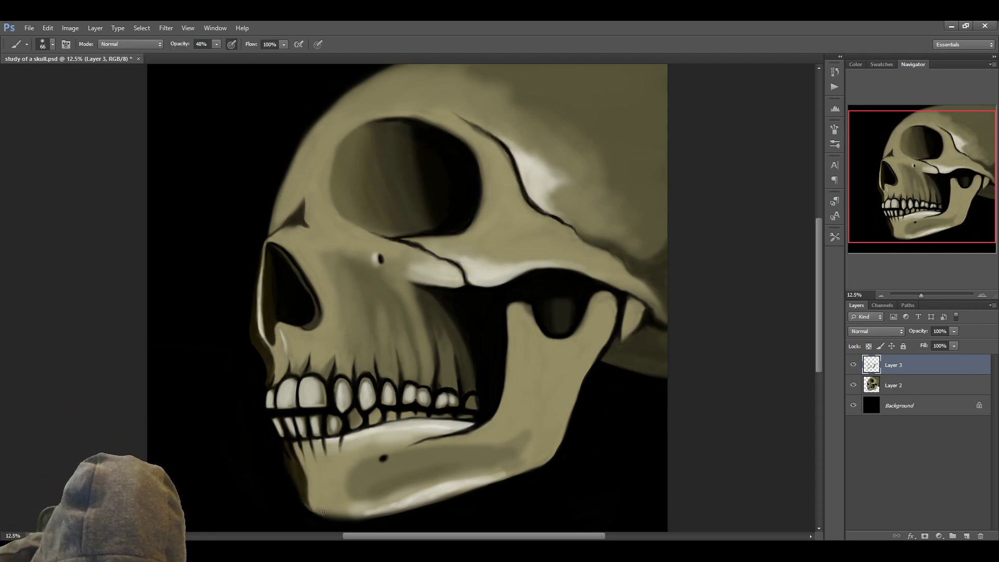
{"action": "left_click", "coordinate": [385, 431], "text": "alt"}
{"action": "left_click_drag", "start_coordinate": [380, 455], "coordinate": [383, 461]}
{"action": "left_click", "coordinate": [383, 458]}
{"action": "key", "text": "ctrl+s"}
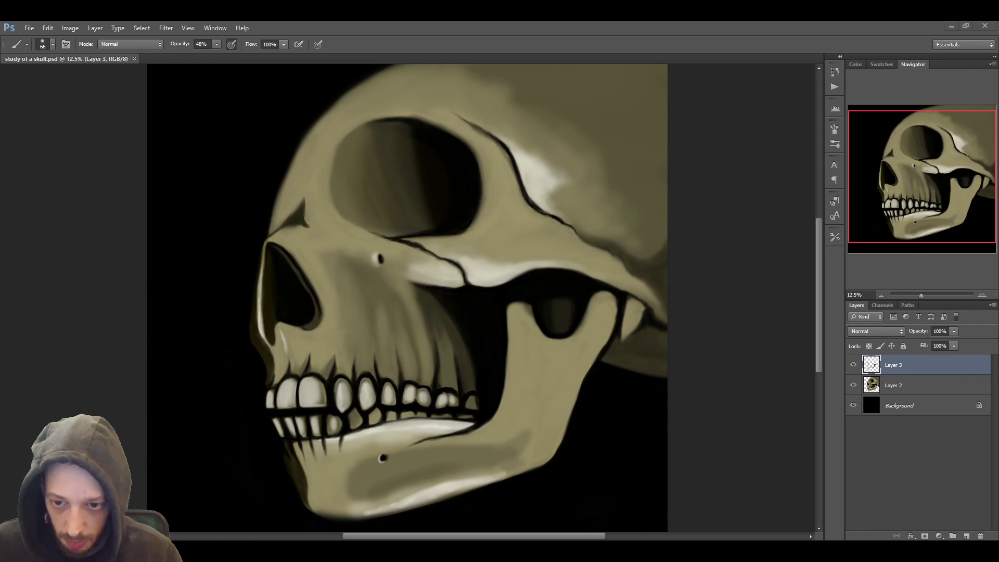
Step: Add a new layer beneath the skull and paint a dark olive skull base behind the jaw with a large brush
{"action": "left_click", "coordinate": [966, 535], "text": "ctrl"}
{"action": "left_click", "coordinate": [653, 338], "text": "alt"}
{"action": "right_click", "coordinate": [654, 338], "text": "alt"}
{"action": "left_click_drag", "start_coordinate": [382, 507], "coordinate": [650, 364]}
{"action": "left_click_drag", "start_coordinate": [916, 385], "coordinate": [916, 415]}
{"action": "scroll", "coordinate": [331, 453], "scroll_direction": "down", "scroll_amount": 3}
{"action": "mouse_move", "coordinate": [331, 454]}
{"action": "left_mouse_down"}
{"action": "mouse_move", "coordinate": [468, 479]}
{"action": "mouse_move", "coordinate": [513, 474]}
{"action": "mouse_move", "coordinate": [671, 395]}
{"action": "left_mouse_up"}
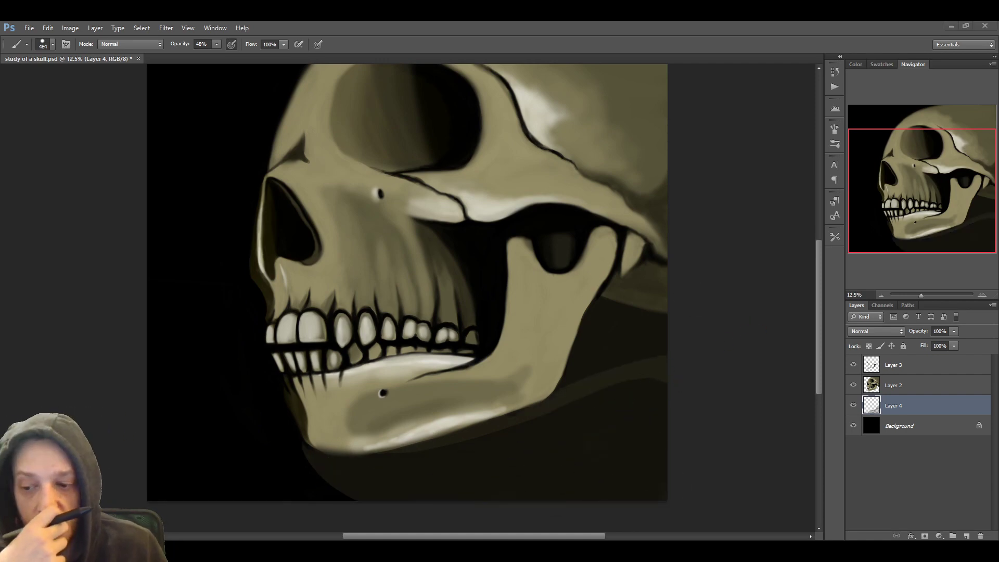
Step: Erase the excess olive paint beneath the jaw at 100% opacity, leaving only the area behind it, and save
{"action": "key", "text": "e"}
{"action": "mouse_move", "coordinate": [307, 457]}
{"action": "left_mouse_down"}
{"action": "mouse_move", "coordinate": [411, 500]}
{"action": "mouse_move", "coordinate": [631, 368]}
{"action": "mouse_move", "coordinate": [527, 416]}
{"action": "mouse_move", "coordinate": [666, 378]}
{"action": "left_mouse_up"}
{"action": "mouse_move", "coordinate": [323, 460]}
{"action": "left_mouse_down"}
{"action": "mouse_move", "coordinate": [523, 447]}
{"action": "mouse_move", "coordinate": [335, 473]}
{"action": "left_mouse_up"}
{"action": "key", "text": "0"}
{"action": "right_click", "coordinate": [556, 392], "text": "alt"}
{"action": "mouse_move", "coordinate": [557, 391]}
{"action": "left_mouse_down"}
{"action": "mouse_move", "coordinate": [598, 466]}
{"action": "mouse_move", "coordinate": [466, 470]}
{"action": "left_mouse_up"}
{"action": "scroll", "coordinate": [733, 266], "scroll_direction": "up", "scroll_amount": 3}
{"action": "key", "text": "ctrl+s"}
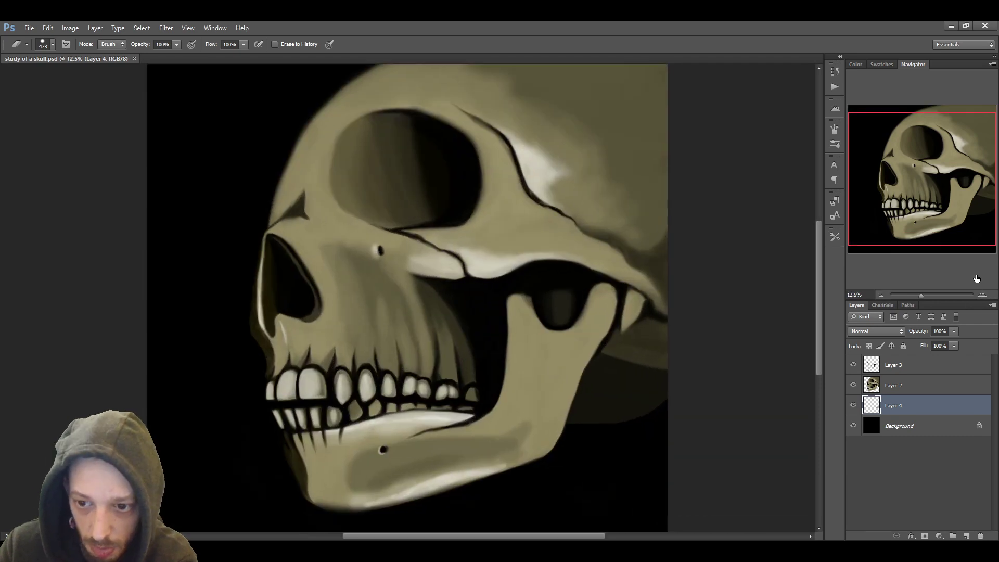
Step: Merge Layer 3, Layer 2 and Layer 4 into one layer and save the painting
{"action": "key", "text": "b"}
{"action": "left_click", "coordinate": [923, 364], "text": "shift"}
{"action": "key", "text": "ctrl+e"}
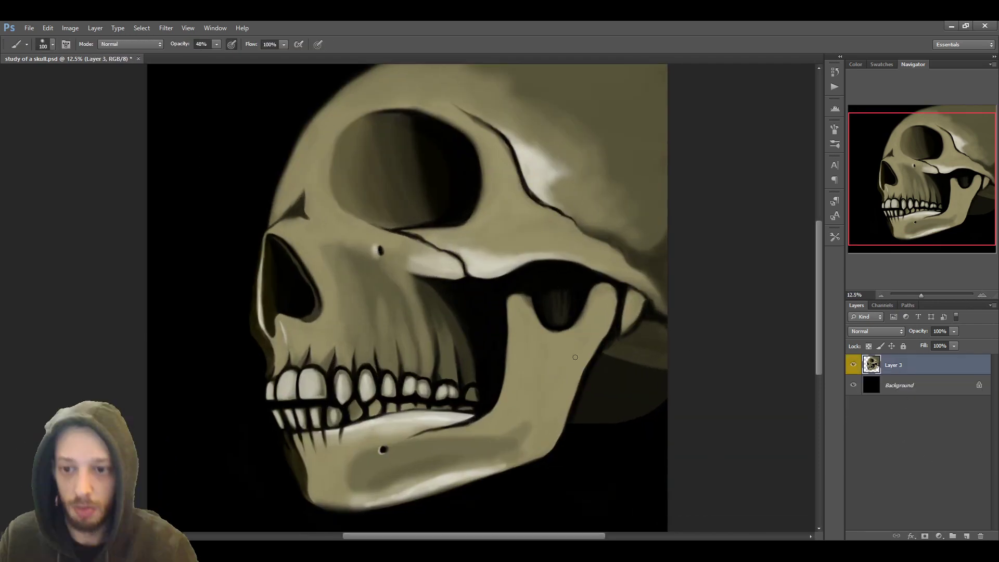
{"action": "key", "text": "ctrl+s"}
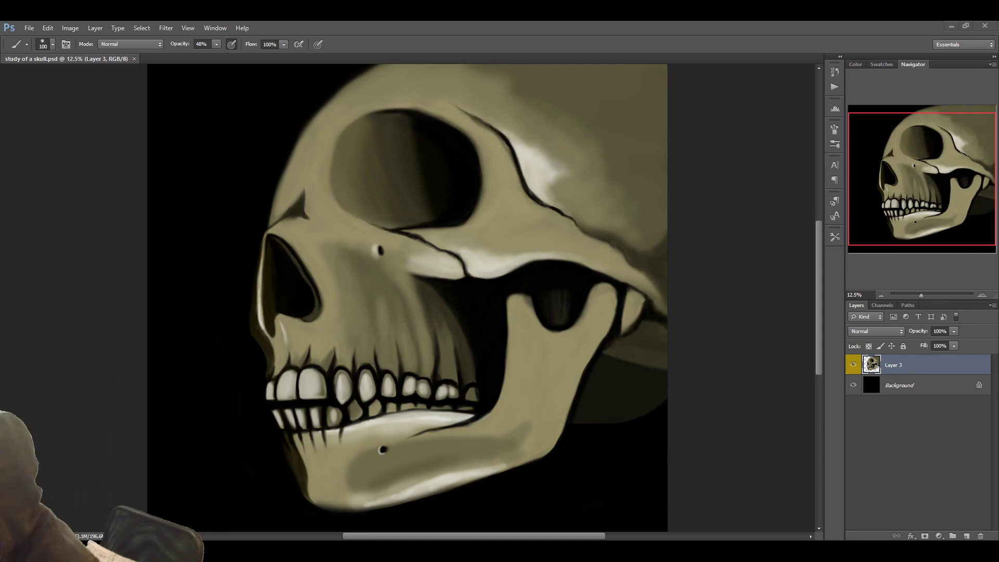
Step: Touch up the highlight below the nasal opening and the edges of the lower premolars with a 100 px brush
{"action": "left_click", "coordinate": [490, 299]}
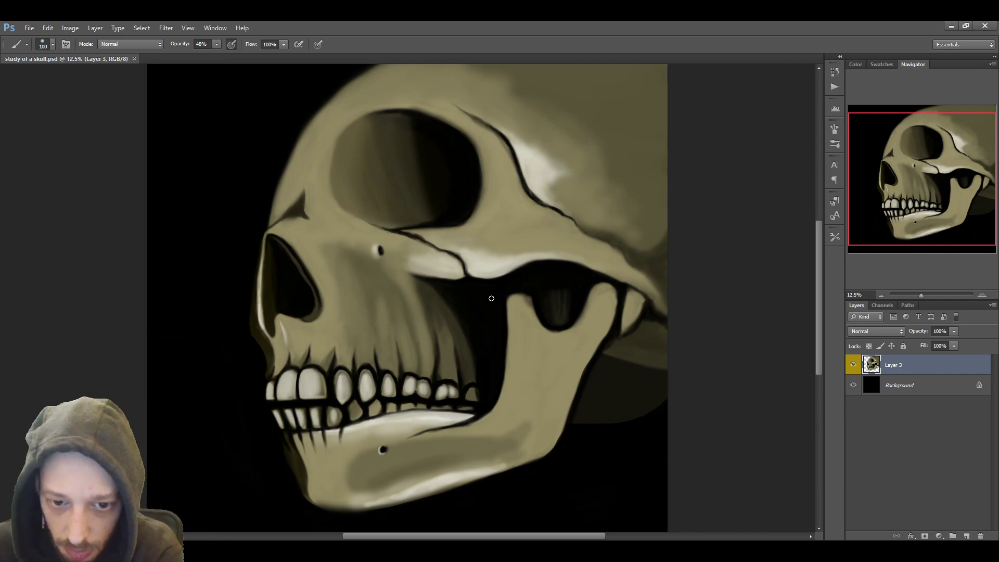
{"action": "left_click_drag", "start_coordinate": [284, 325], "coordinate": [289, 343]}
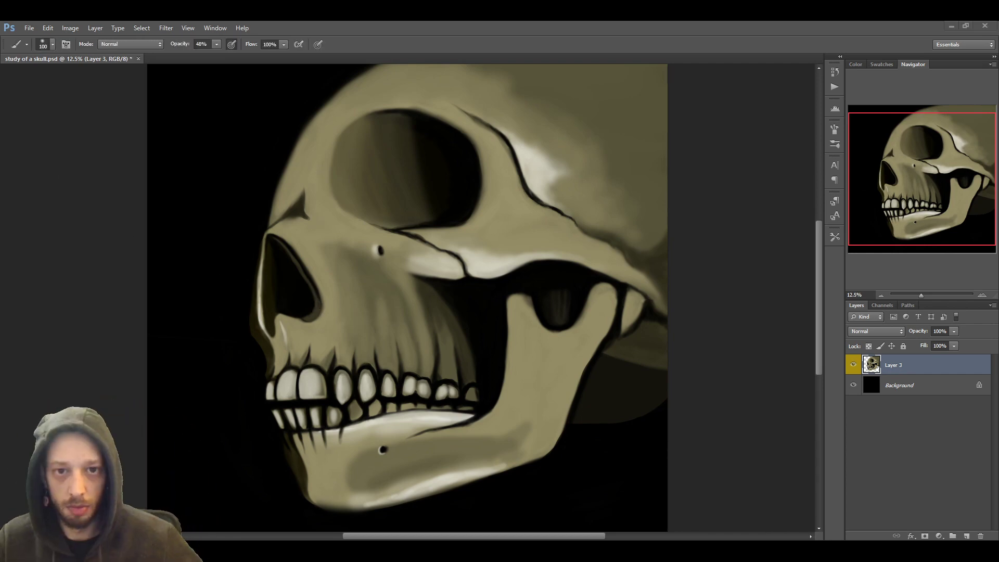
{"action": "left_click", "coordinate": [61, 163]}
{"action": "mouse_move", "coordinate": [355, 405]}
{"action": "left_mouse_down"}
{"action": "mouse_move", "coordinate": [355, 415]}
{"action": "mouse_move", "coordinate": [373, 409]}
{"action": "left_mouse_up"}
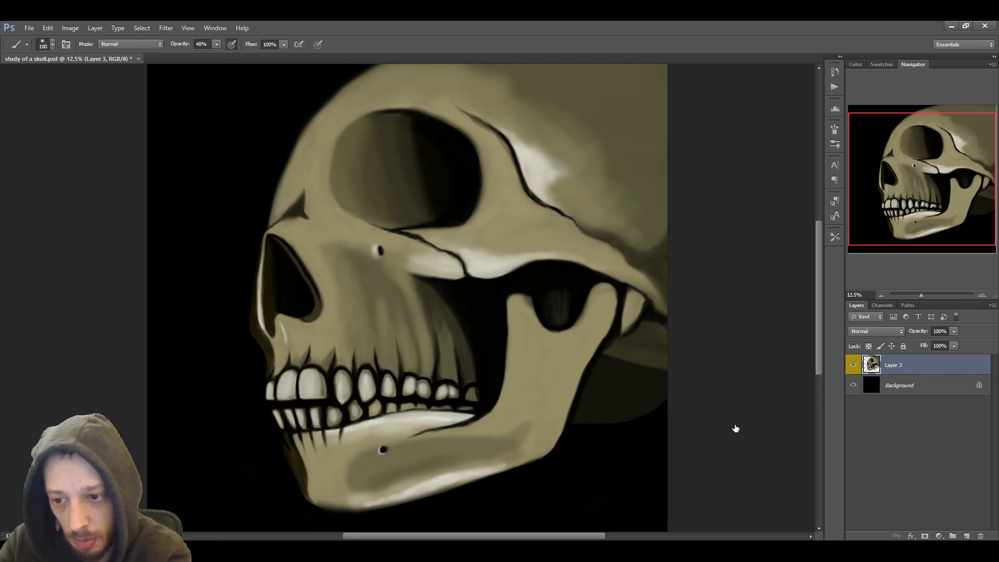
Step: Outline the bony spike behind the jaw joint, split it with a dark groove and darken the jaw's rear edge with a 72 px brush
{"action": "mouse_move", "coordinate": [637, 289]}
{"action": "left_mouse_down"}
{"action": "mouse_move", "coordinate": [624, 290]}
{"action": "mouse_move", "coordinate": [653, 309]}
{"action": "mouse_move", "coordinate": [623, 333]}
{"action": "left_mouse_up"}
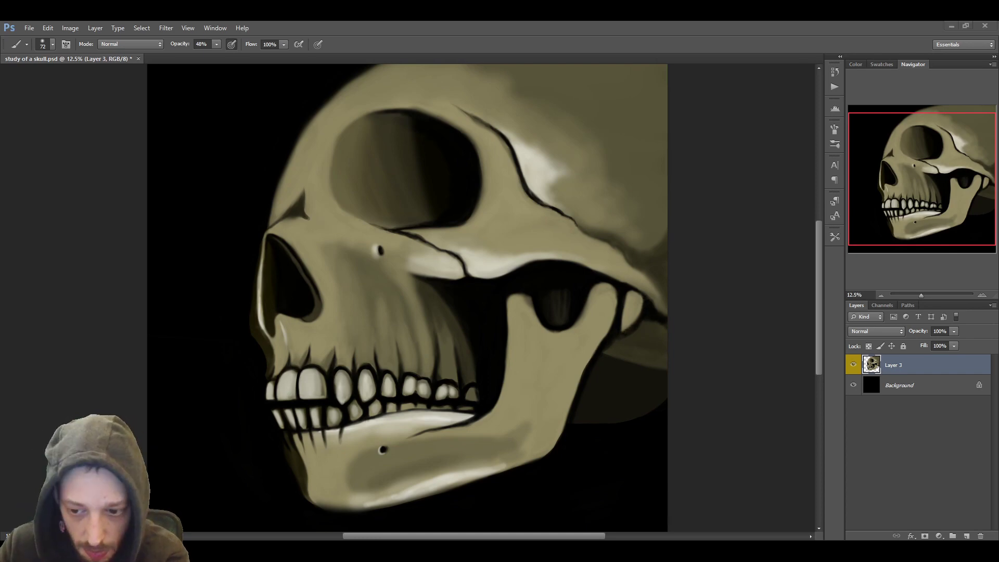
{"action": "mouse_move", "coordinate": [626, 302]}
{"action": "left_mouse_down"}
{"action": "mouse_move", "coordinate": [639, 305]}
{"action": "mouse_move", "coordinate": [627, 330]}
{"action": "left_mouse_up"}
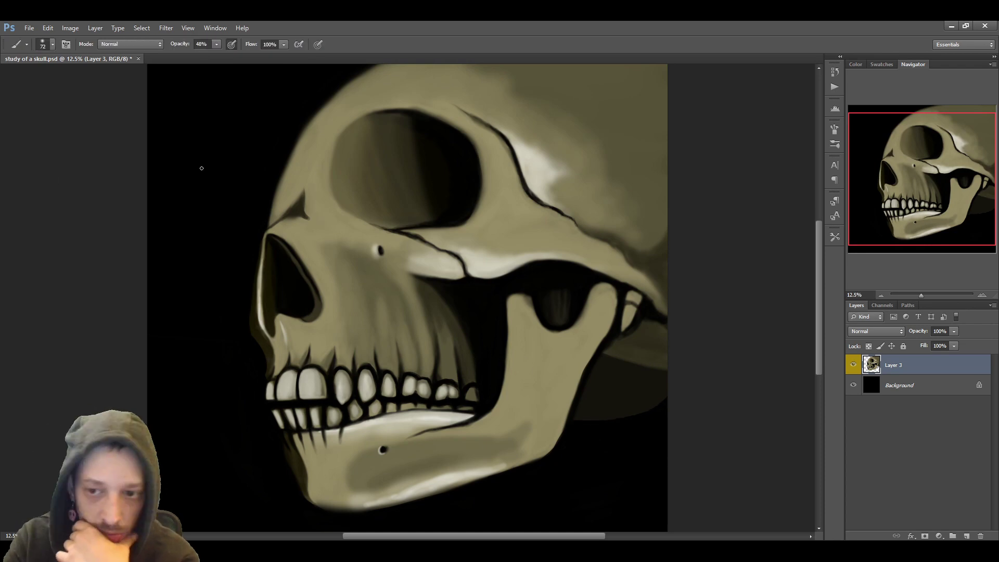
{"action": "left_click_drag", "start_coordinate": [613, 327], "coordinate": [607, 335]}
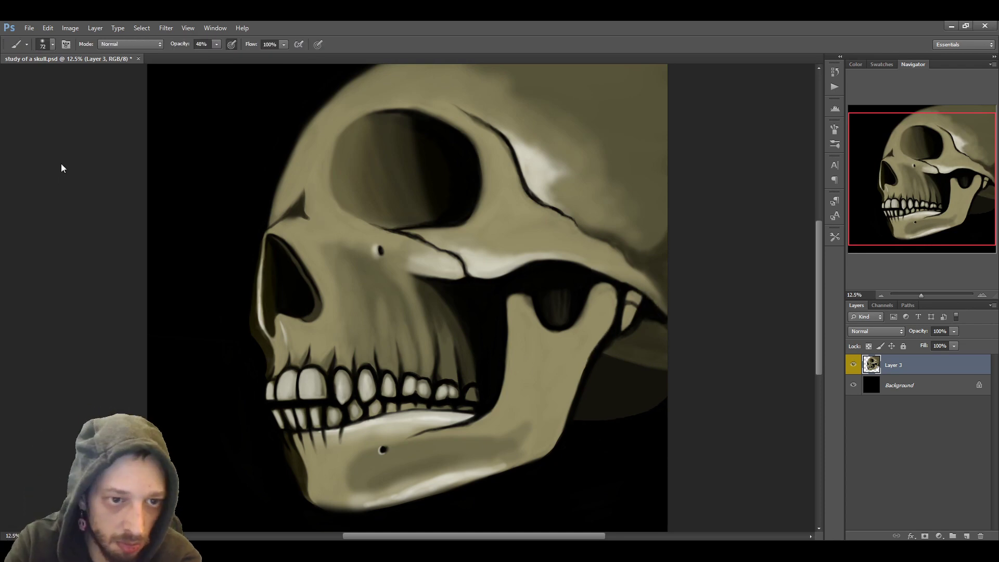
Step: Add a new layer and draw a dark contour above the jaw joint and the bony spike behind it
{"action": "key", "text": "ctrl+shift+alt+n"}
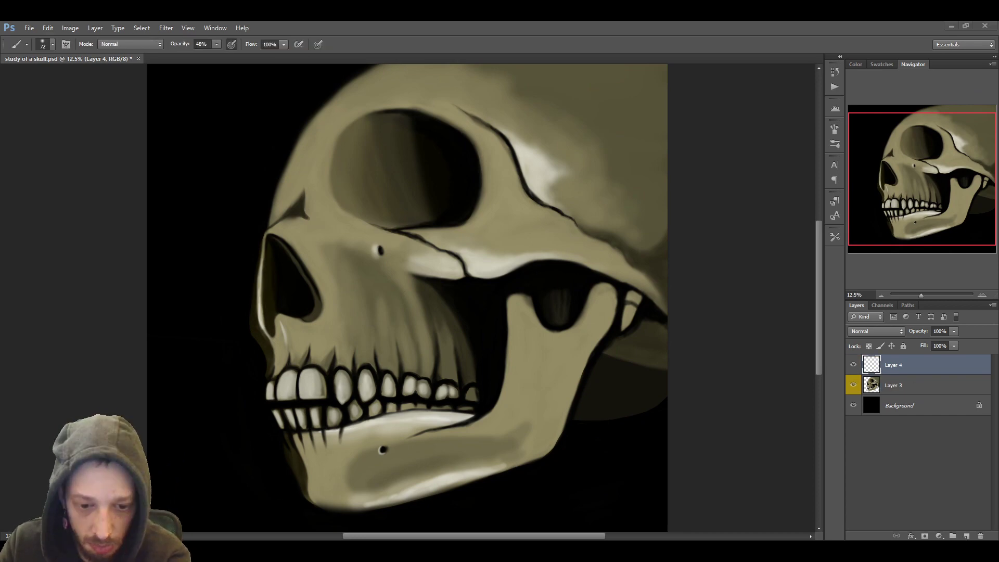
{"action": "left_click", "coordinate": [315, 323], "text": "alt"}
{"action": "left_click_drag", "start_coordinate": [592, 271], "coordinate": [626, 285]}
{"action": "key", "text": "bracketright"}
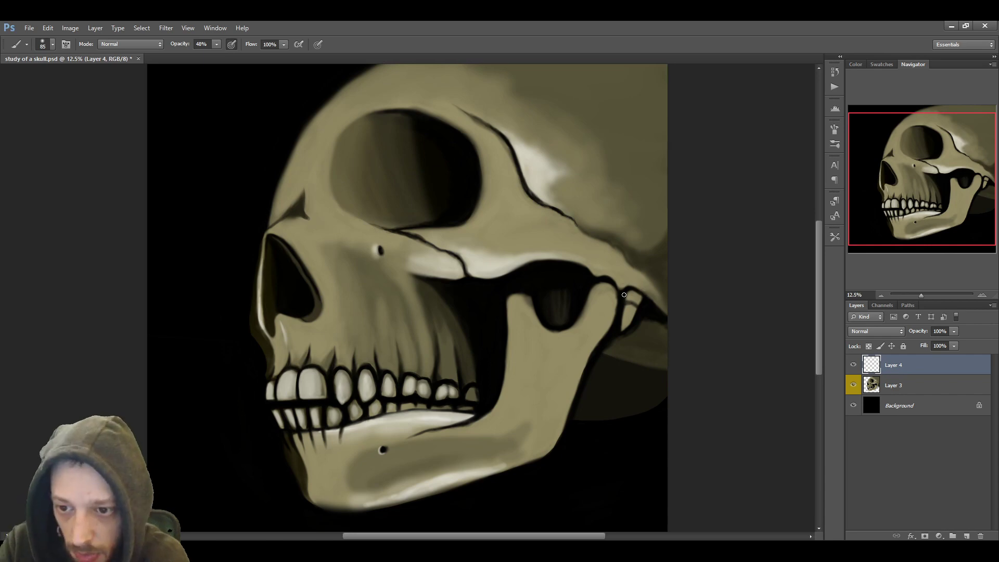
Step: Extend the dark temple line along the rear of the cheekbone with a 41 px brush
{"action": "key", "text": "n"}
{"action": "key", "text": "Return"}
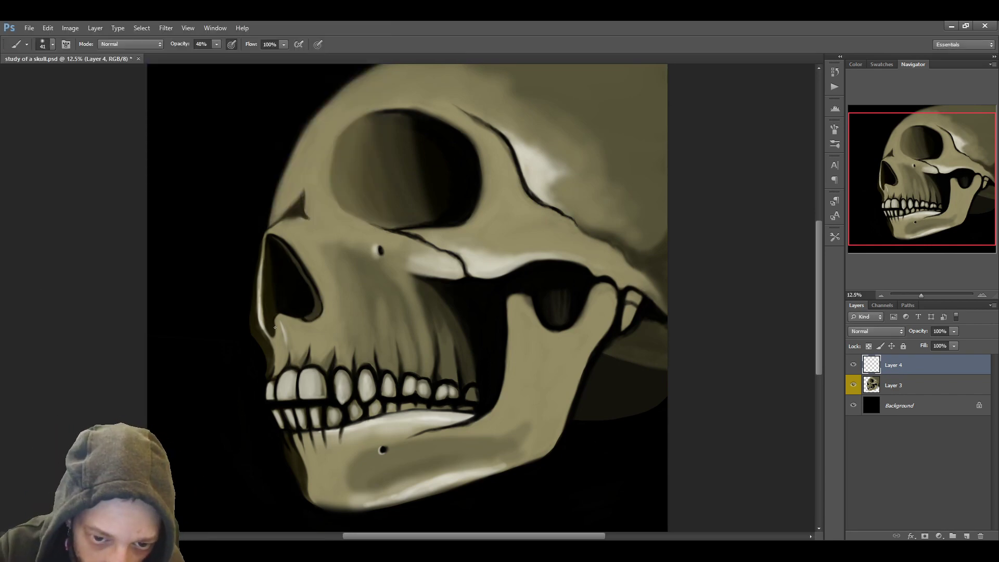
{"action": "mouse_move", "coordinate": [528, 188]}
{"action": "left_mouse_down"}
{"action": "mouse_move", "coordinate": [615, 248]}
{"action": "mouse_move", "coordinate": [667, 226]}
{"action": "mouse_move", "coordinate": [624, 250]}
{"action": "left_mouse_up"}
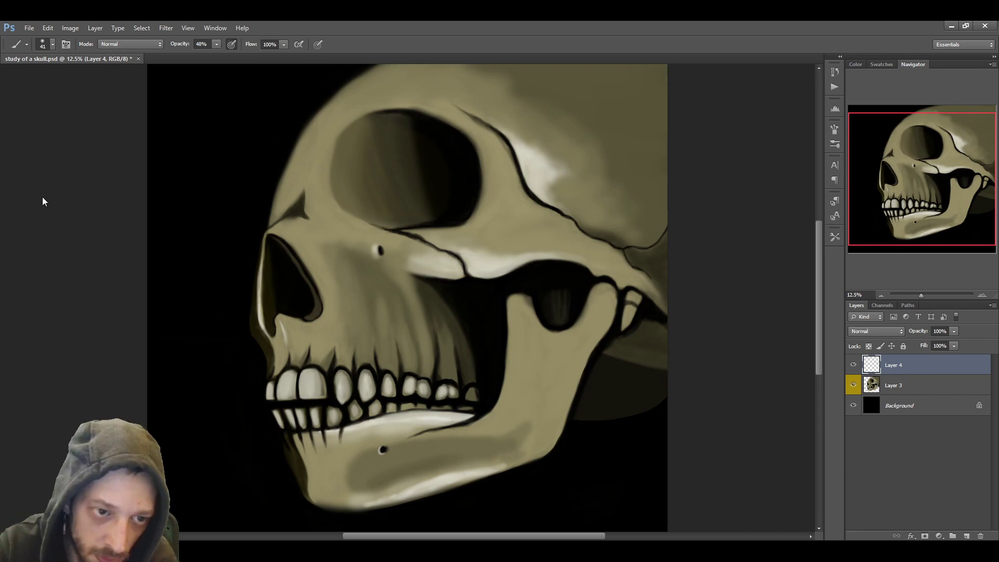
Step: Erase the rough outer edge beside and below the nasal opening on Layer 3 and save the painting
{"action": "key", "text": "e"}
{"action": "key", "text": "alt+["}
{"action": "left_click_drag", "start_coordinate": [251, 314], "coordinate": [268, 369]}
{"action": "key", "text": "ctrl+s"}
Step: Refine the rear of the cheekbone and the jaw ramus's tip and front edge with a brush of up to 145 px, and save
{"action": "scroll", "coordinate": [746, 308], "scroll_direction": "up", "scroll_amount": 2}
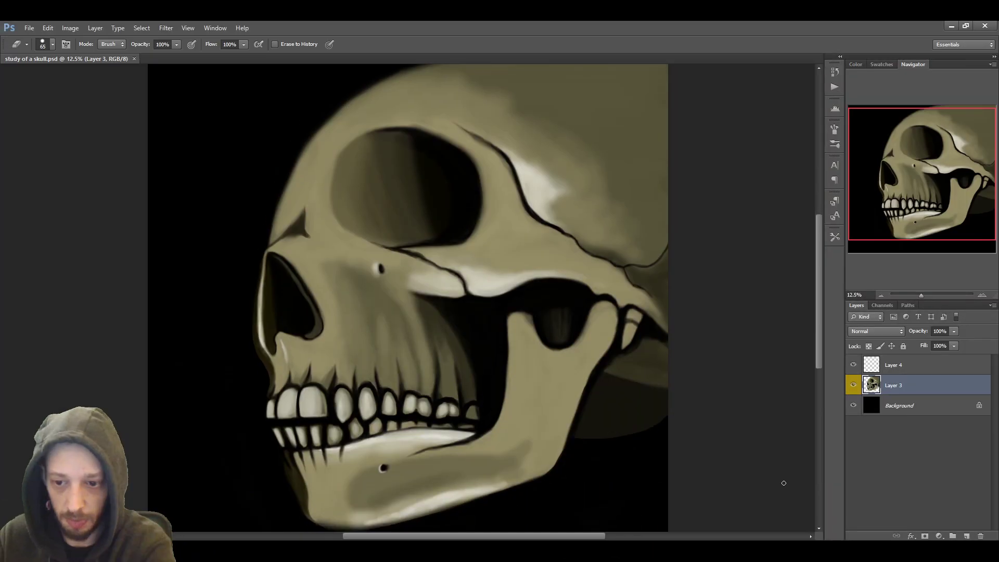
{"action": "mouse_move", "coordinate": [571, 237]}
{"action": "left_mouse_down"}
{"action": "mouse_move", "coordinate": [641, 288]}
{"action": "mouse_move", "coordinate": [617, 331]}
{"action": "left_mouse_up"}
{"action": "left_click_drag", "start_coordinate": [523, 312], "coordinate": [510, 312]}
{"action": "key", "text": "bracketright"}
{"action": "key", "text": "bracketright"}
{"action": "key", "text": "bracketright"}
{"action": "key", "text": "bracketright"}
{"action": "key", "text": "bracketright"}
{"action": "key", "text": "bracketright"}
{"action": "key", "text": "bracketright"}
{"action": "key", "text": "bracketright"}
{"action": "key", "text": "bracketright"}
{"action": "left_click_drag", "start_coordinate": [504, 360], "coordinate": [486, 423]}
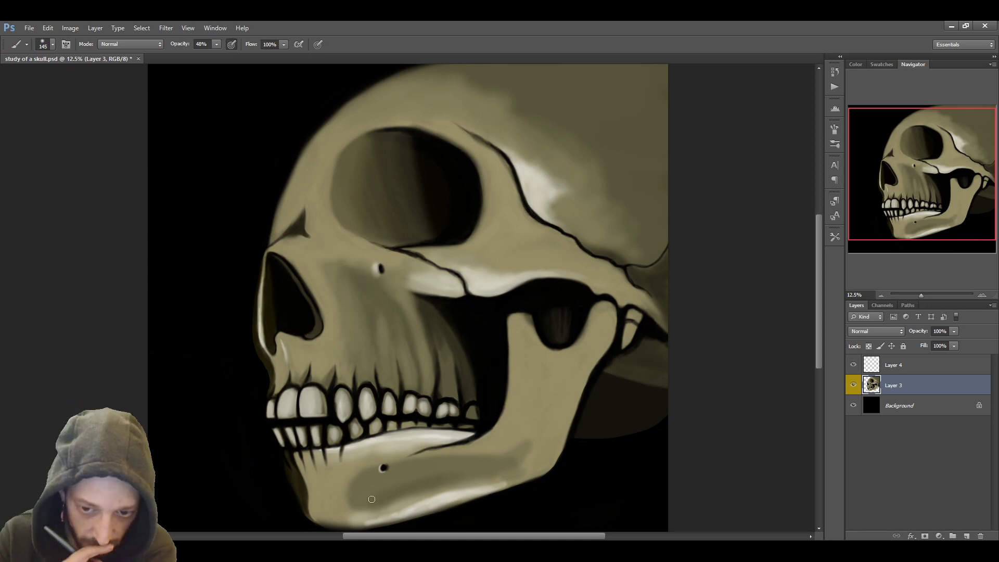
{"action": "key", "text": "bracketleft"}
{"action": "key", "text": "bracketleft"}
{"action": "key", "text": "bracketleft"}
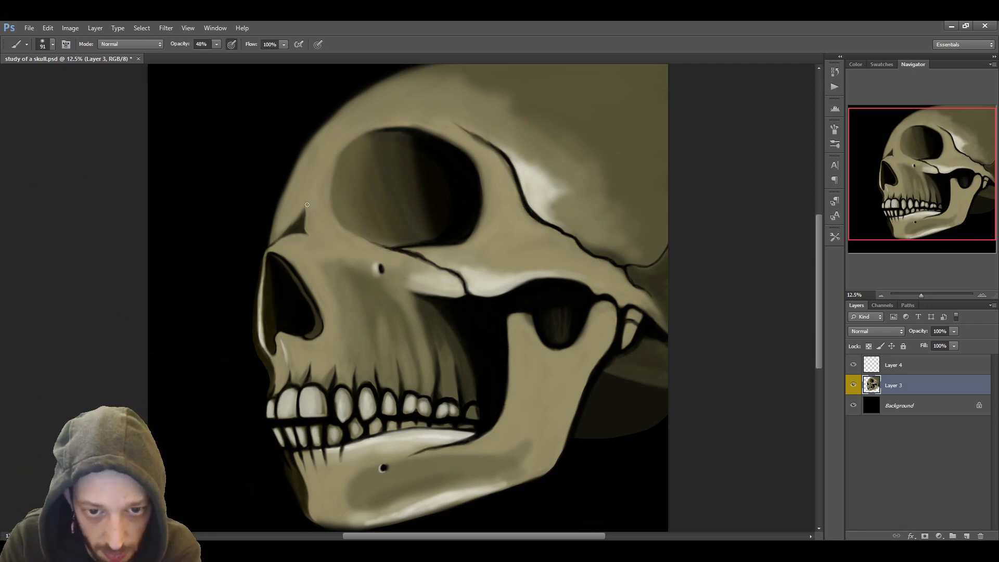
{"action": "key", "text": "ctrl+s"}
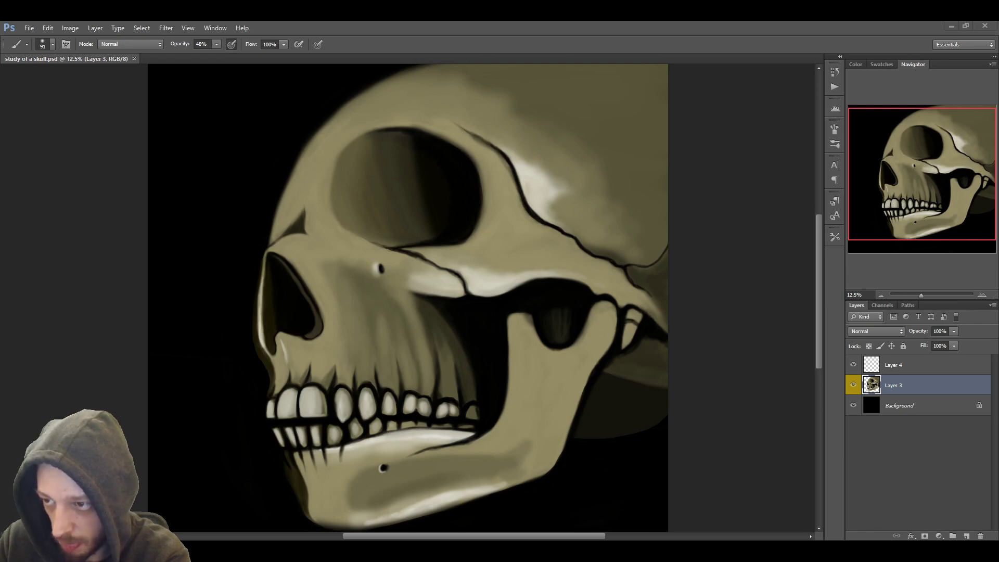
Step: Deepen the root grooves above the upper premolars and molars with a 43 px brush
{"action": "left_click", "coordinate": [56, 182]}
{"action": "left_click_drag", "start_coordinate": [440, 395], "coordinate": [435, 347]}
{"action": "left_click_drag", "start_coordinate": [419, 393], "coordinate": [421, 374]}
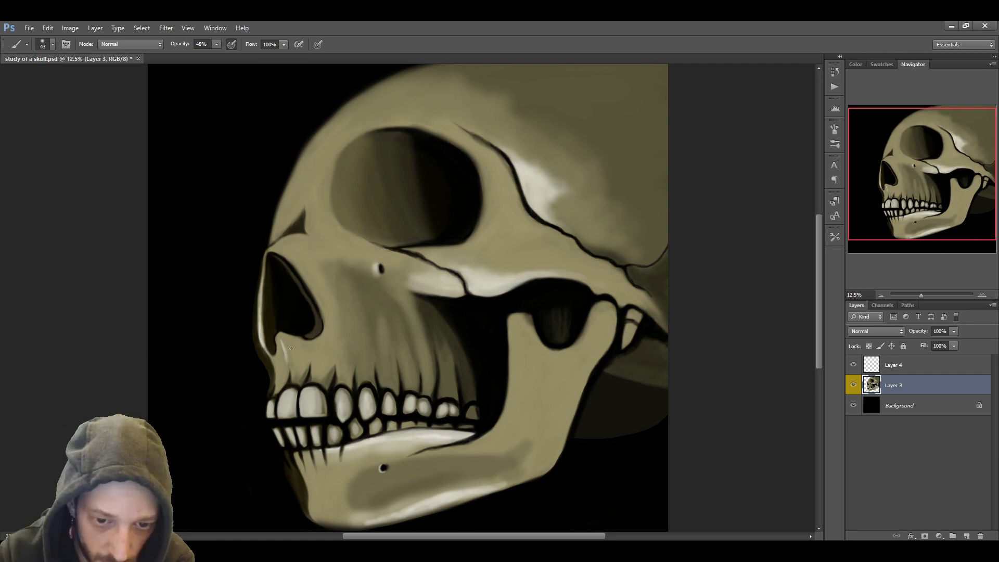
Step: Try to draw a curved groove from the nasal opening to the upper incisors on a new layer, and delete that layer
{"action": "left_click_drag", "start_coordinate": [283, 339], "coordinate": [307, 378]}
{"action": "left_click_drag", "start_coordinate": [286, 341], "coordinate": [309, 372]}
{"action": "left_click_drag", "start_coordinate": [284, 339], "coordinate": [307, 367]}
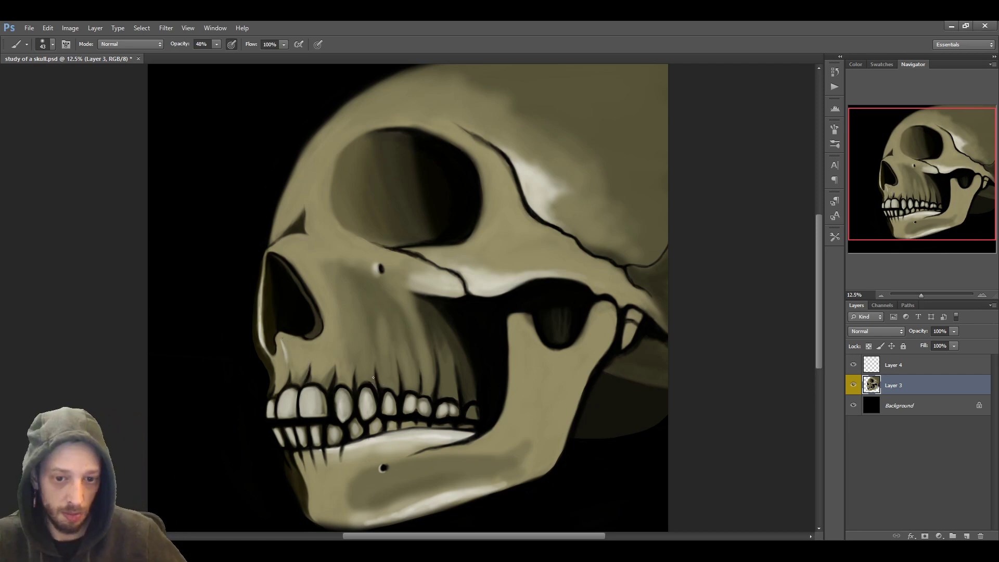
{"action": "key", "text": "ctrl+shift+alt+n"}
{"action": "left_click_drag", "start_coordinate": [300, 364], "coordinate": [301, 386]}
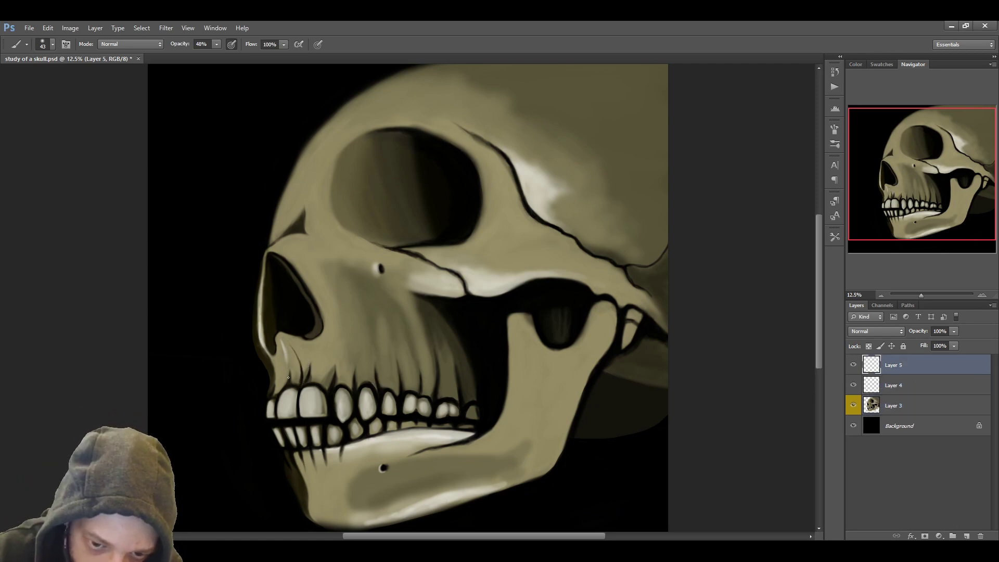
{"action": "key", "text": "i"}
{"action": "key", "text": "b"}
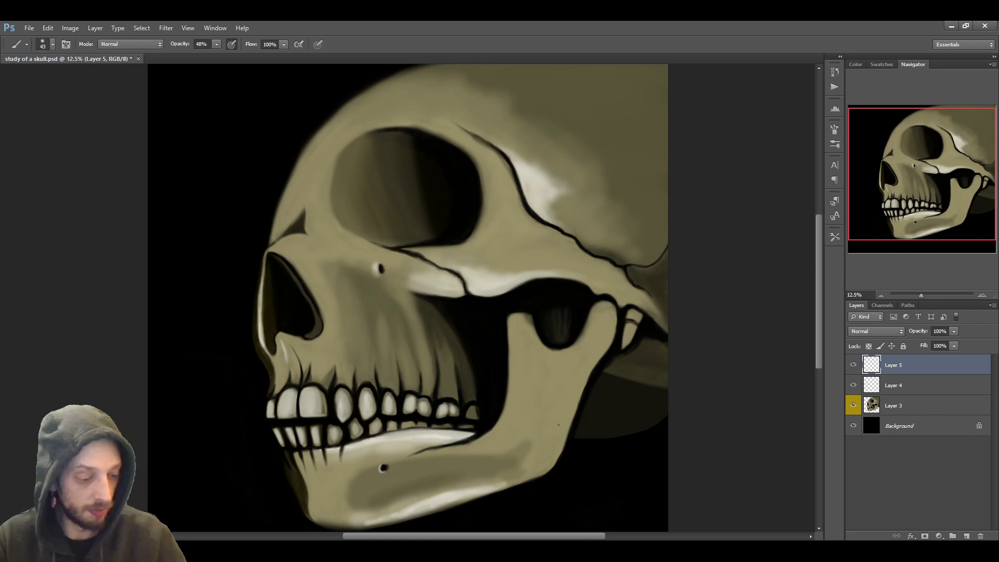
{"action": "key", "text": "Delete"}
Step: Draw root grooves above the upper incisors, paint over the highlight below the nasal opening and save
{"action": "left_click_drag", "start_coordinate": [296, 362], "coordinate": [308, 383]}
{"action": "left_click", "coordinate": [352, 350], "text": "alt"}
{"action": "mouse_move", "coordinate": [282, 340]}
{"action": "left_mouse_down"}
{"action": "mouse_move", "coordinate": [291, 382]}
{"action": "mouse_move", "coordinate": [280, 392]}
{"action": "left_mouse_up"}
{"action": "left_click", "coordinate": [299, 372], "text": "alt"}
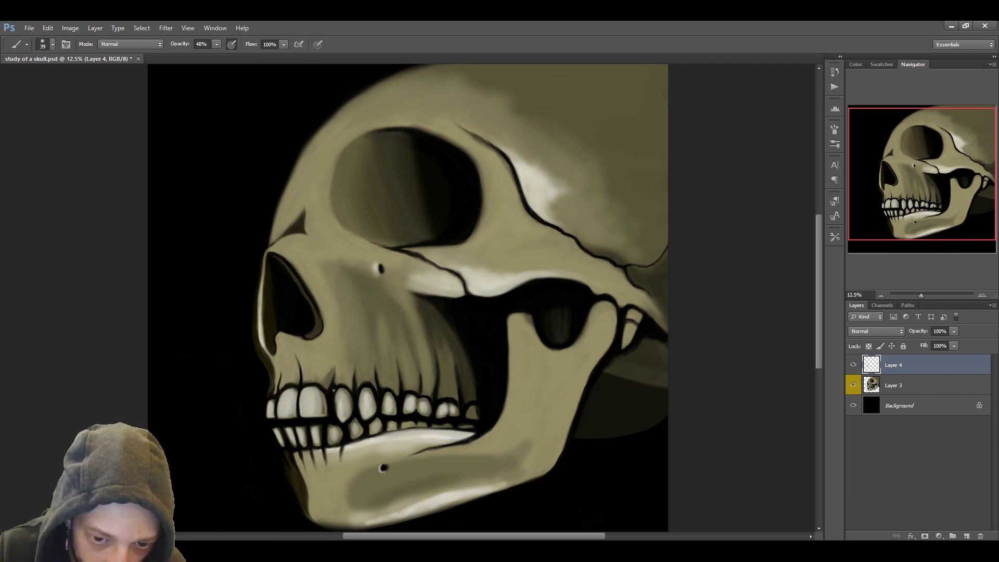
{"action": "key", "text": "ctrl+s"}
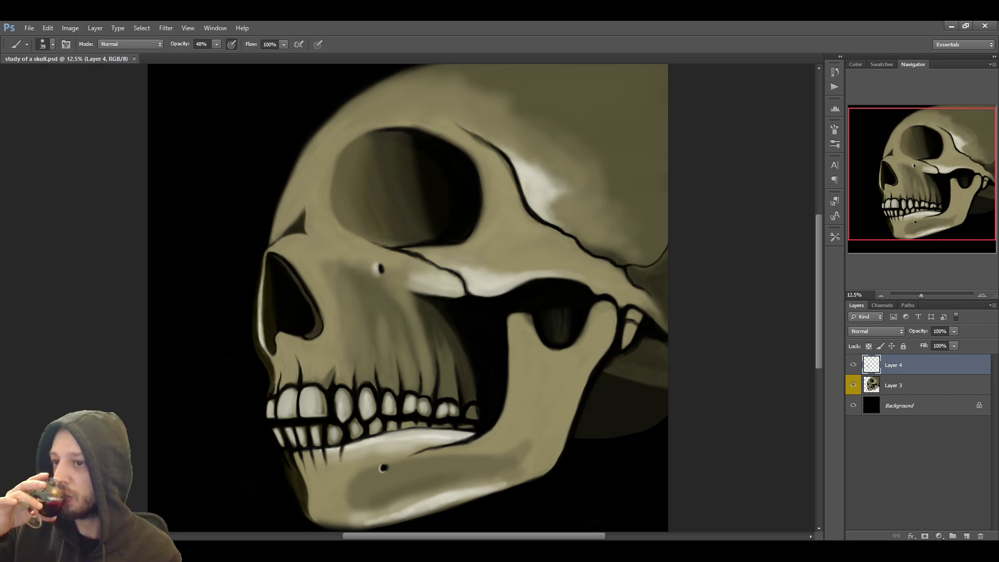
Step: Shade the outer edge of the nasal opening and the front edge of the upper jaw with a 58 px brush
{"action": "left_click", "coordinate": [267, 323], "text": "alt"}
{"action": "left_click_drag", "start_coordinate": [259, 326], "coordinate": [262, 350]}
{"action": "left_click_drag", "start_coordinate": [265, 305], "coordinate": [264, 318]}
{"action": "left_click_drag", "start_coordinate": [267, 358], "coordinate": [270, 390]}
{"action": "key", "text": "alt+Tab"}
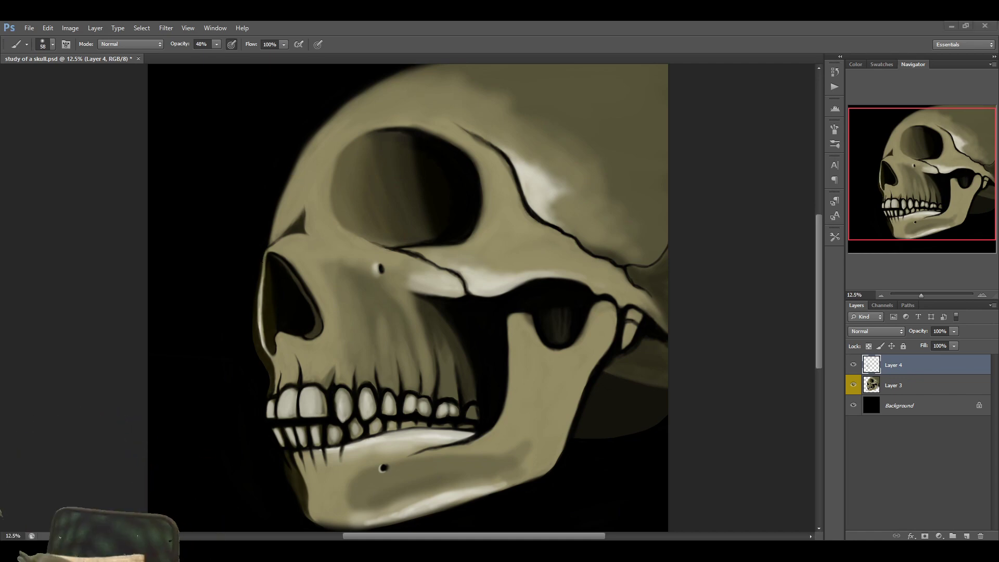
{"action": "left_click", "coordinate": [209, 252]}
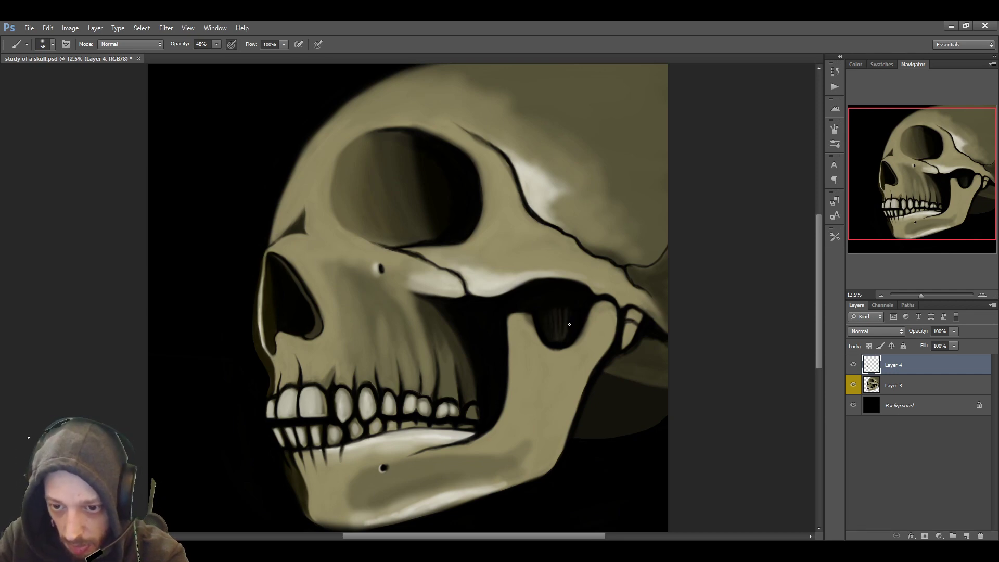
Step: Repaint the dark bone visible inside the jaw notch with a 100 px brush
{"action": "key", "text": "alt+Tab"}
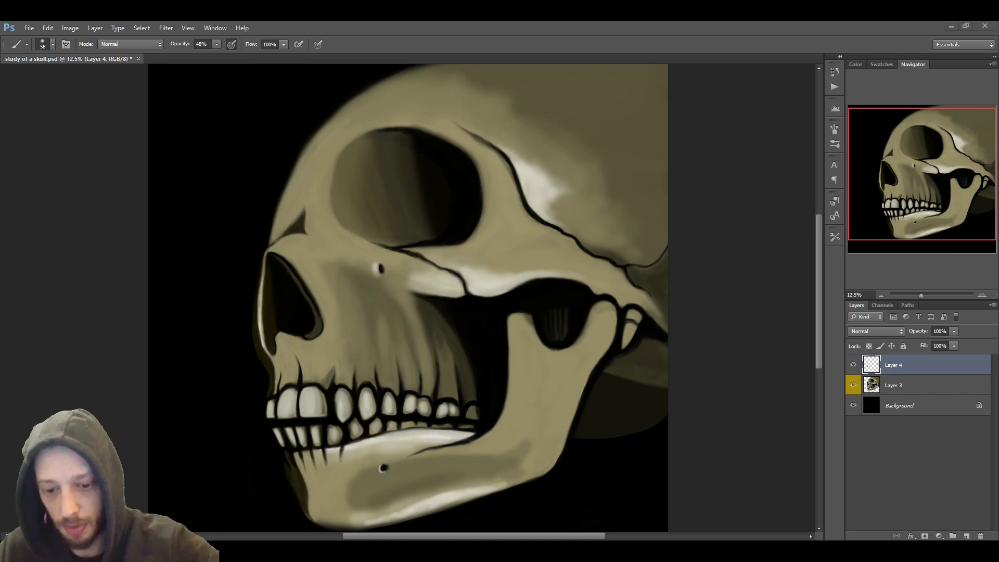
{"action": "key", "text": "alt+Tab"}
{"action": "scroll", "coordinate": [738, 414], "scroll_direction": "up", "scroll_amount": 1}
{"action": "left_click", "coordinate": [559, 383], "text": "alt"}
{"action": "key", "text": "bracketright"}
{"action": "key", "text": "bracketright"}
{"action": "key", "text": "bracketright"}
{"action": "key", "text": "bracketright"}
{"action": "key", "text": "bracketright"}
{"action": "left_click_drag", "start_coordinate": [547, 376], "coordinate": [573, 379]}
{"action": "key", "text": "alt+Tab"}
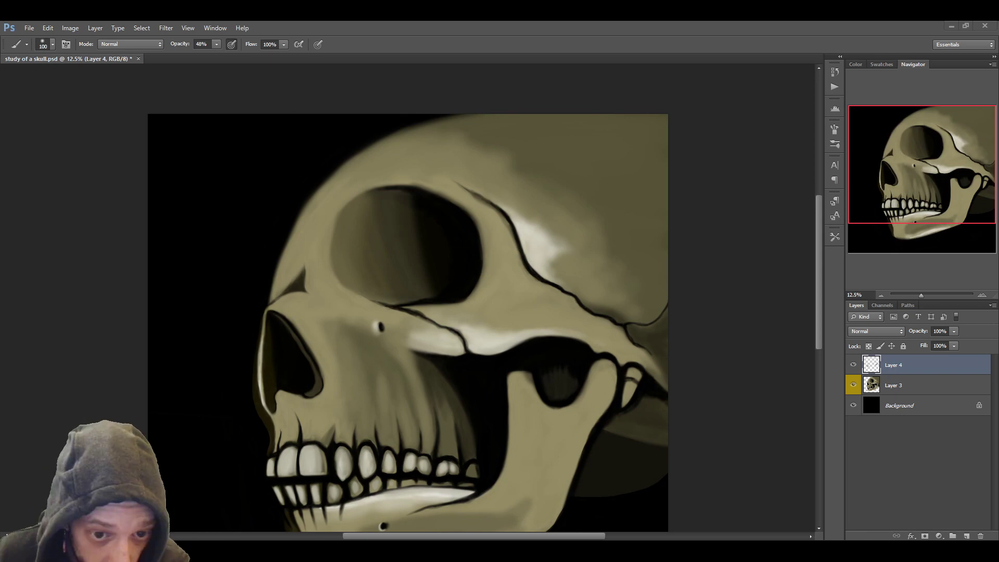
Step: Shade the cheekbone hollow around the small hole below the eye socket with a 391 px brush
{"action": "key", "text": "alt+Tab"}
{"action": "scroll", "coordinate": [407, 306], "scroll_direction": "down", "scroll_amount": 1}
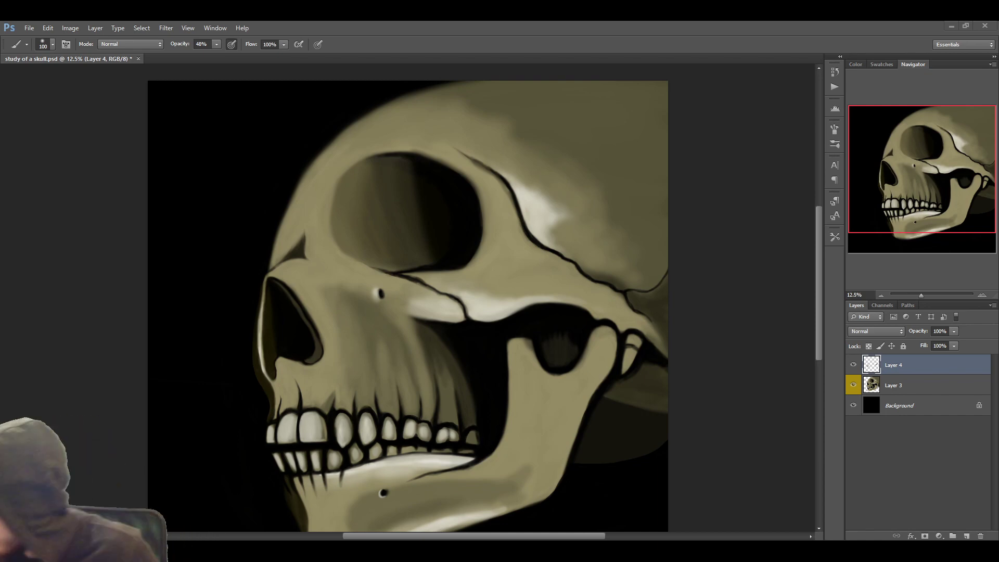
{"action": "key", "text": "bracketright"}
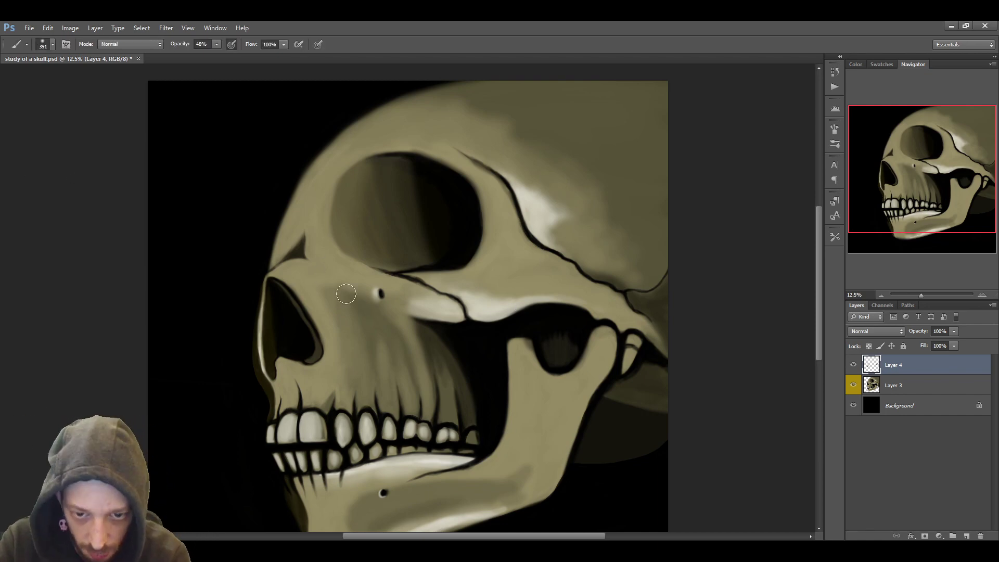
{"action": "left_click_drag", "start_coordinate": [332, 286], "coordinate": [379, 315]}
{"action": "right_click", "coordinate": [406, 277], "text": "alt"}
Step: Retouch the dark contour along the lower edge of the eye socket with a 67 px brush and save
{"action": "key", "text": "ctrl+minus"}
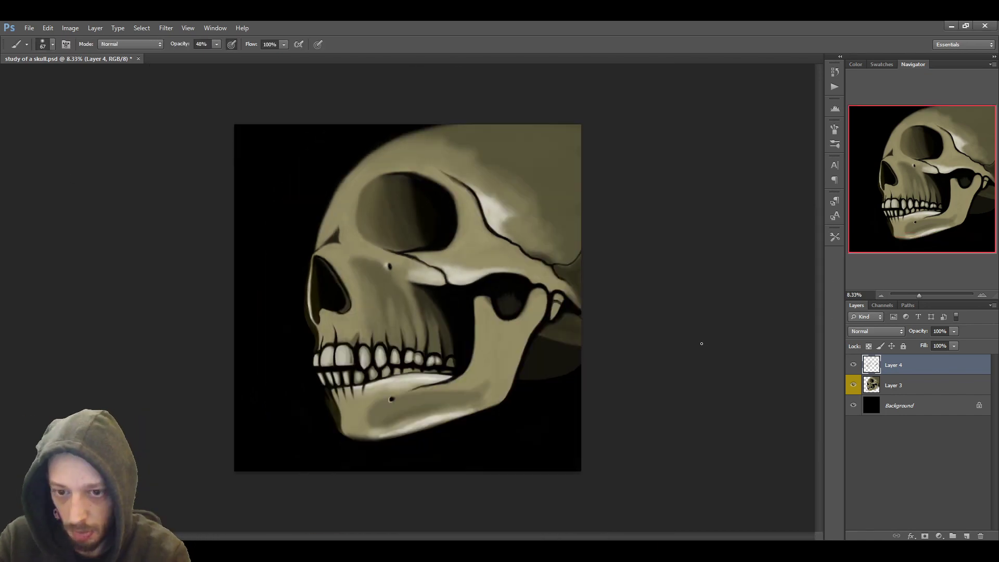
{"action": "left_click", "coordinate": [256, 161], "text": "alt"}
{"action": "key", "text": "ctrl+plus"}
{"action": "key", "text": "ctrl+plus"}
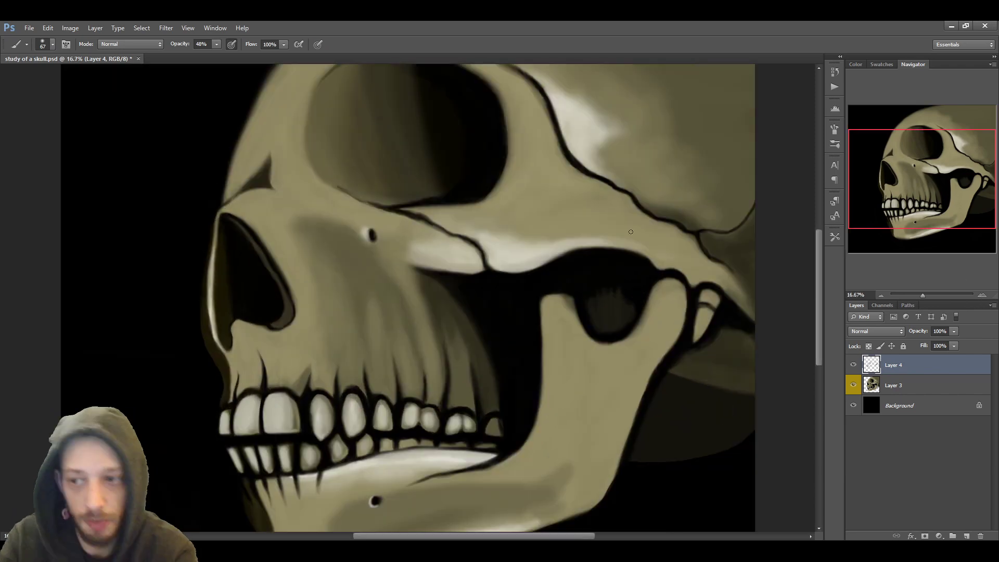
{"action": "key", "text": "ctrl+minus"}
{"action": "left_click_drag", "start_coordinate": [351, 241], "coordinate": [408, 257]}
{"action": "key", "text": "ctrl+z"}
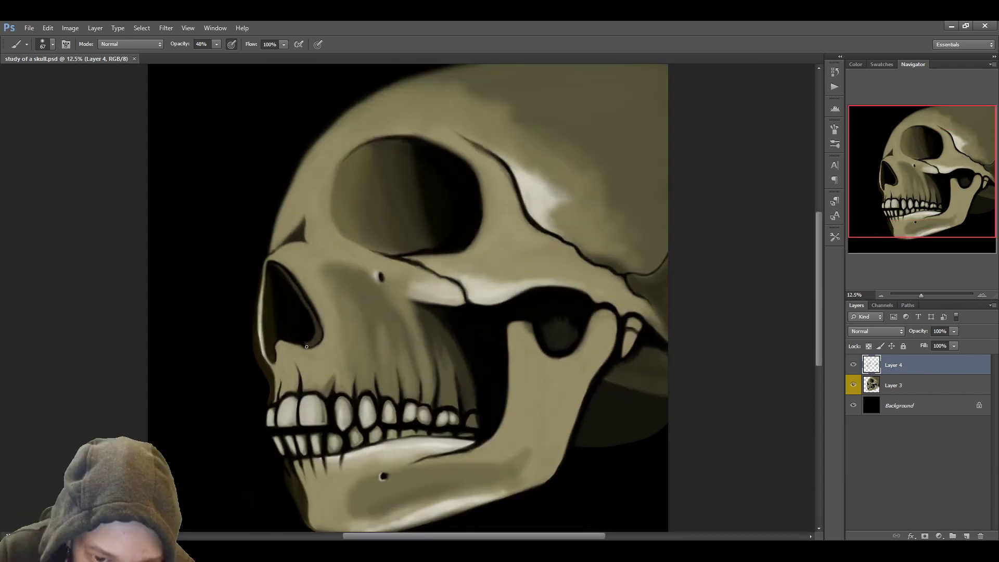
Step: Darken the outer contour of the nasal bone and repaint the edge of the triangular shadow at the nose bridge
{"action": "left_click_drag", "start_coordinate": [268, 357], "coordinate": [262, 296]}
{"action": "left_click", "coordinate": [295, 237], "text": "alt"}
{"action": "left_click_drag", "start_coordinate": [274, 251], "coordinate": [302, 221]}
Step: Draw a thin curved brow line above the eye socket on a new layer and soften it with a 51% opacity eraser
{"action": "left_click_drag", "start_coordinate": [348, 126], "coordinate": [452, 123]}
{"action": "key", "text": "ctrl+shift+alt+n"}
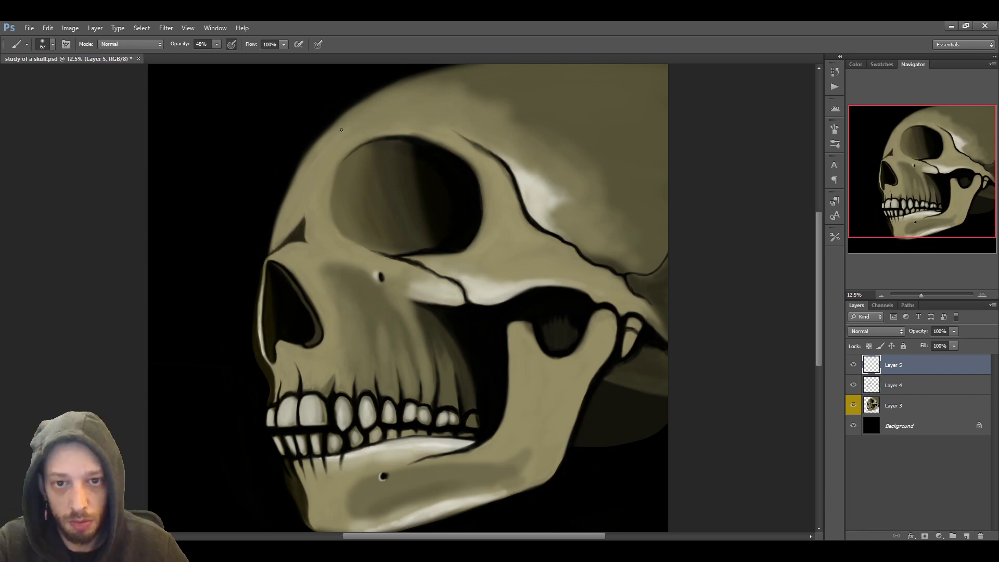
{"action": "key", "text": "e"}
{"action": "key", "text": "5"}
{"action": "key", "text": "1"}
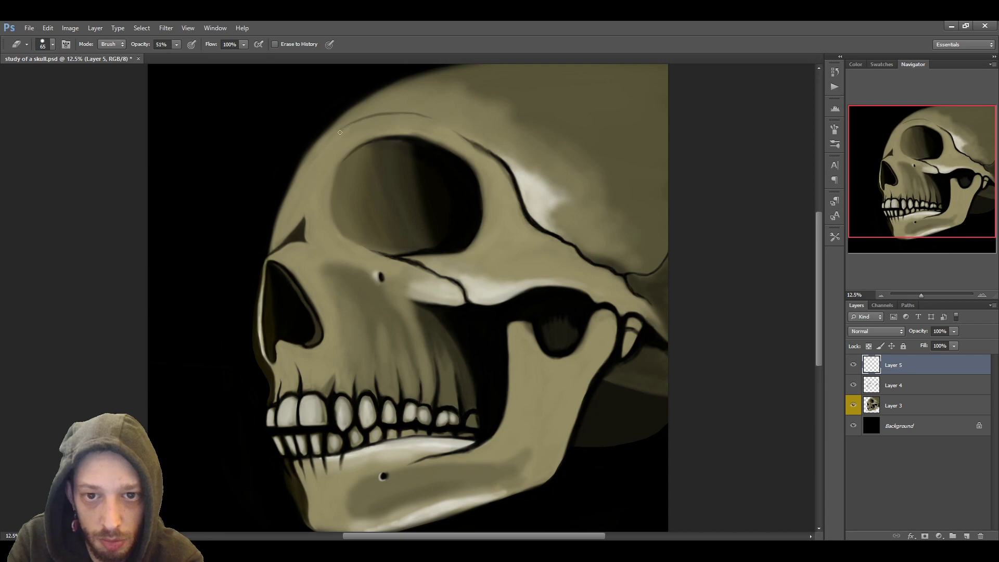
Step: Sample the bone colour at the forehead for painting around the brow line with a 164 px brush
{"action": "key", "text": "b"}
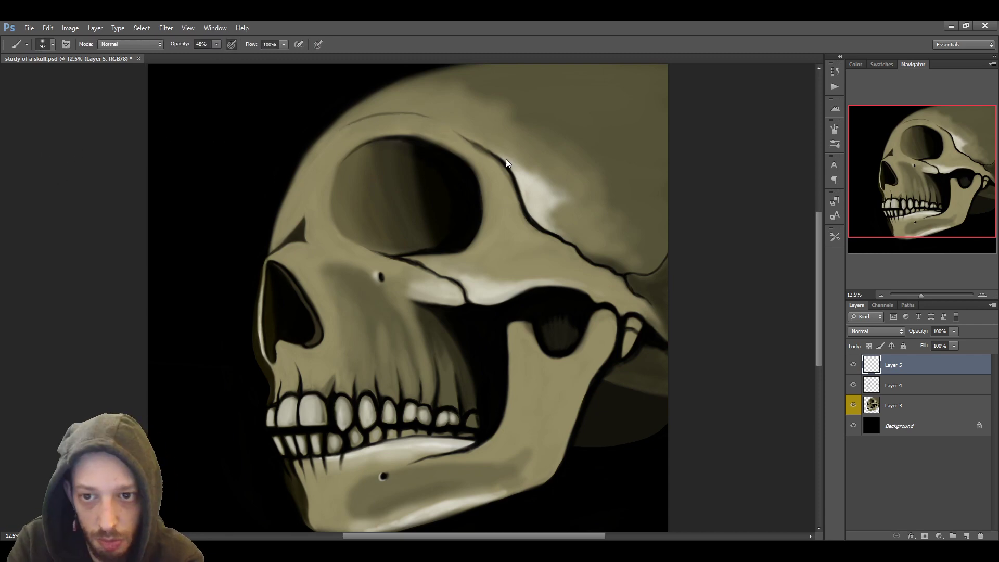
{"action": "left_click", "coordinate": [321, 171], "text": "alt"}
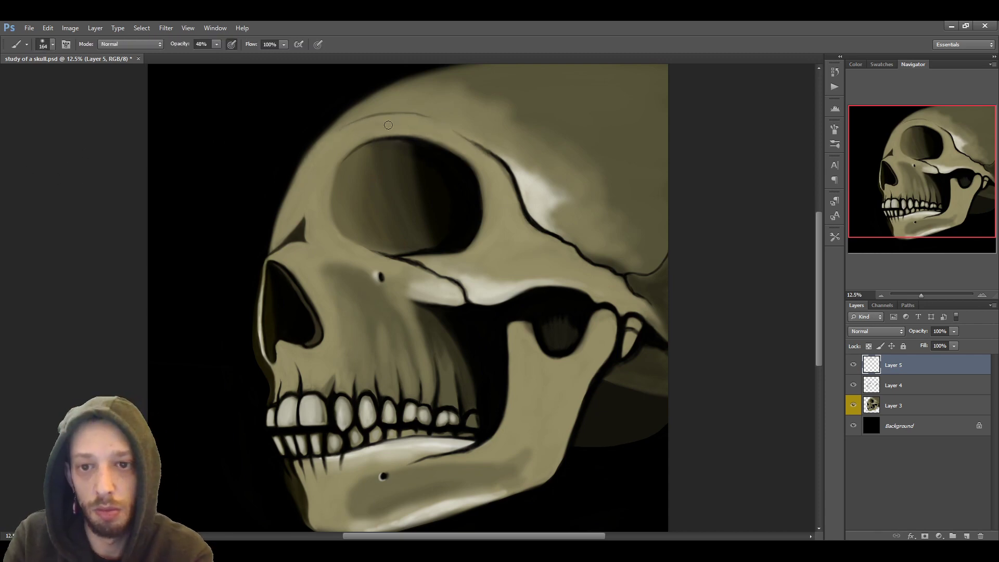